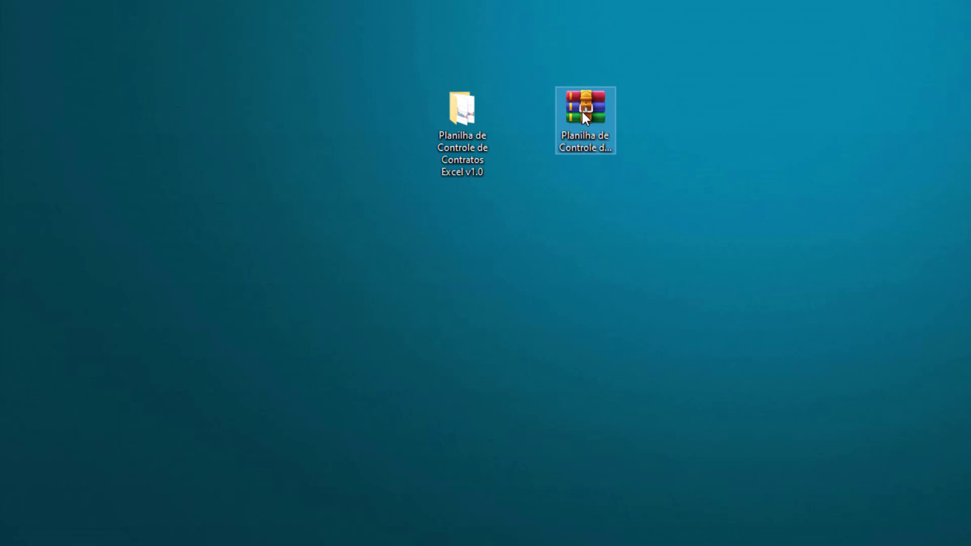
Delete the downloaded archive and open the extracted contract-control folder.
click(582, 110)
key(Delete)
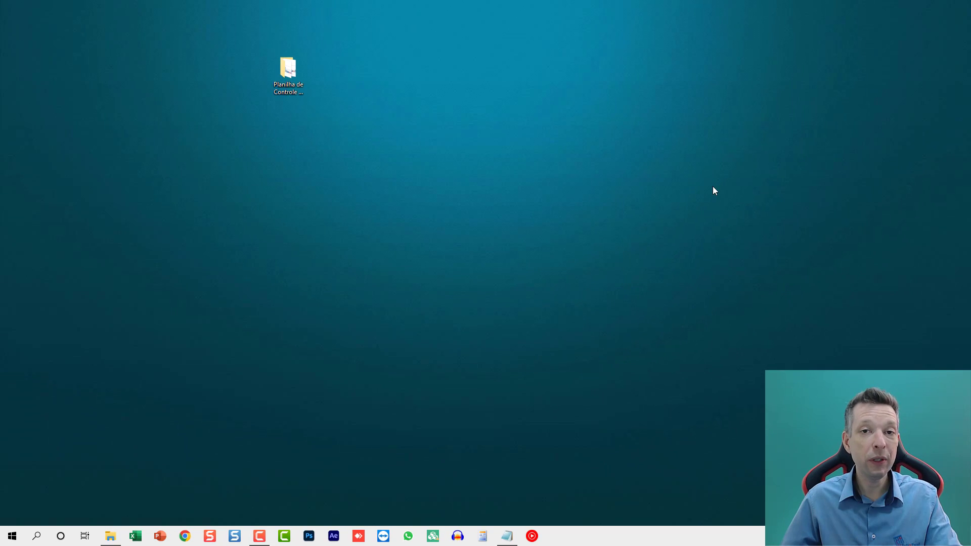
double_click(289, 73)
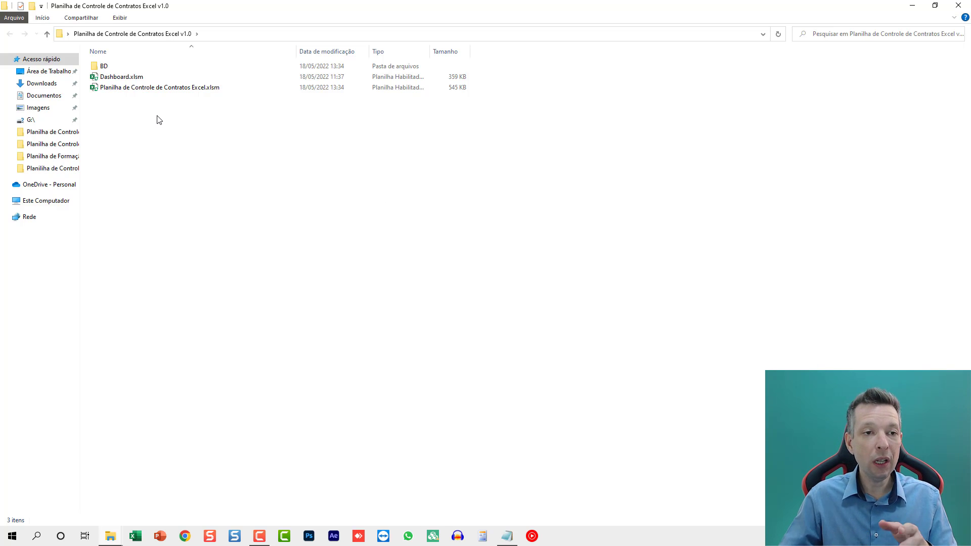
Look inside the BD folder, then open Planilha de Controle de Contratos Excel.xlsm in Excel.
click(145, 91)
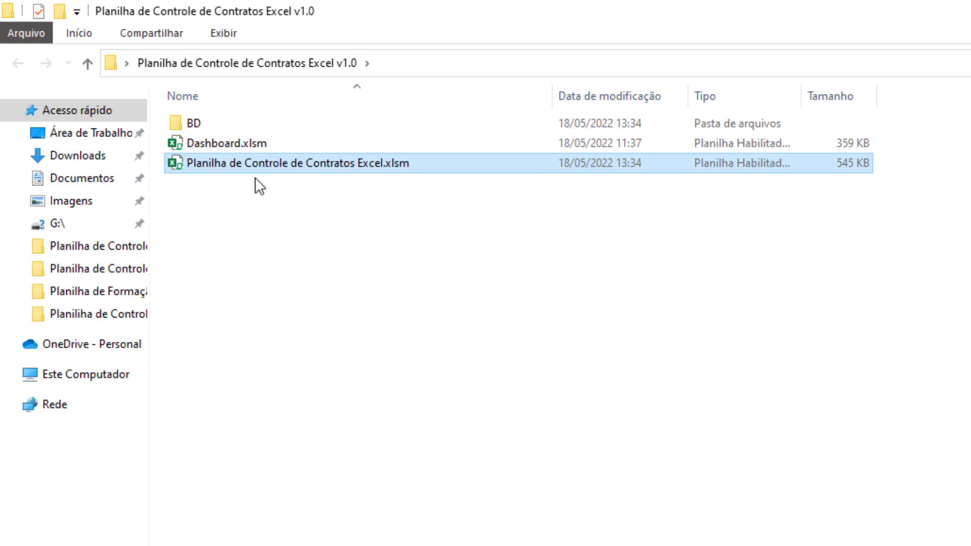
click(229, 145)
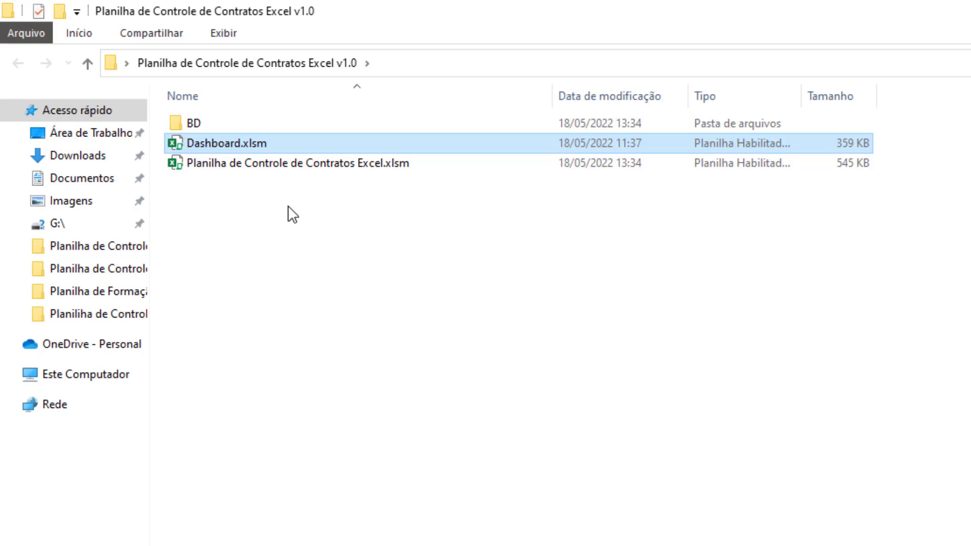
double_click(197, 127)
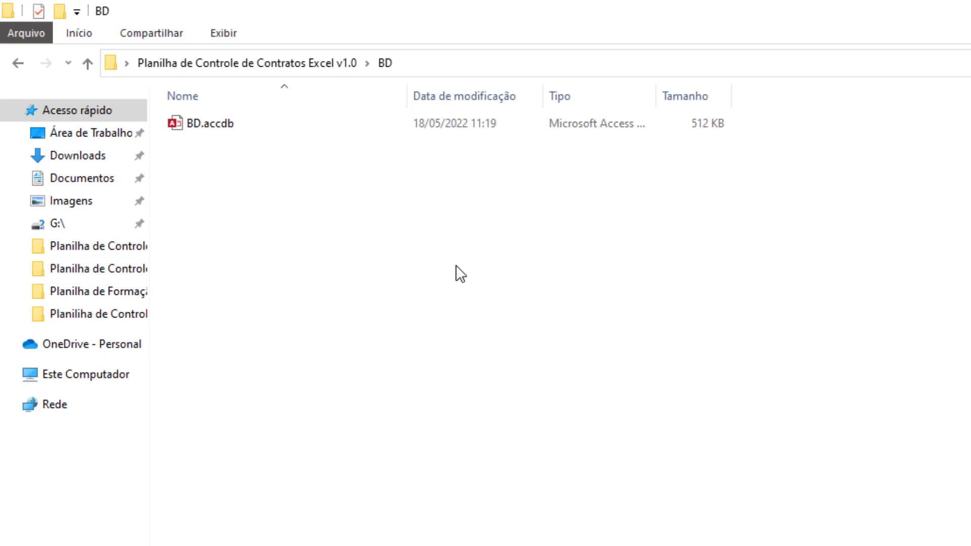
key(alt+Left)
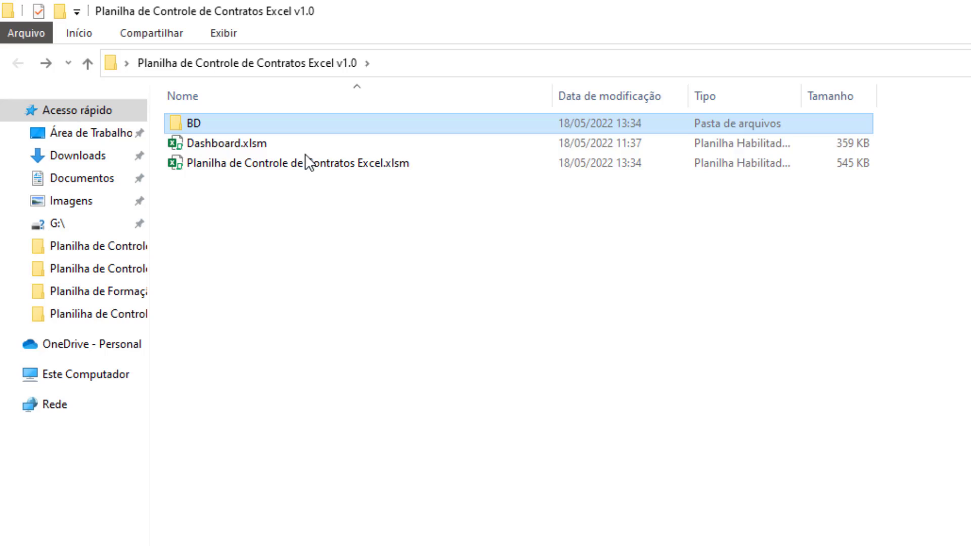
double_click(252, 163)
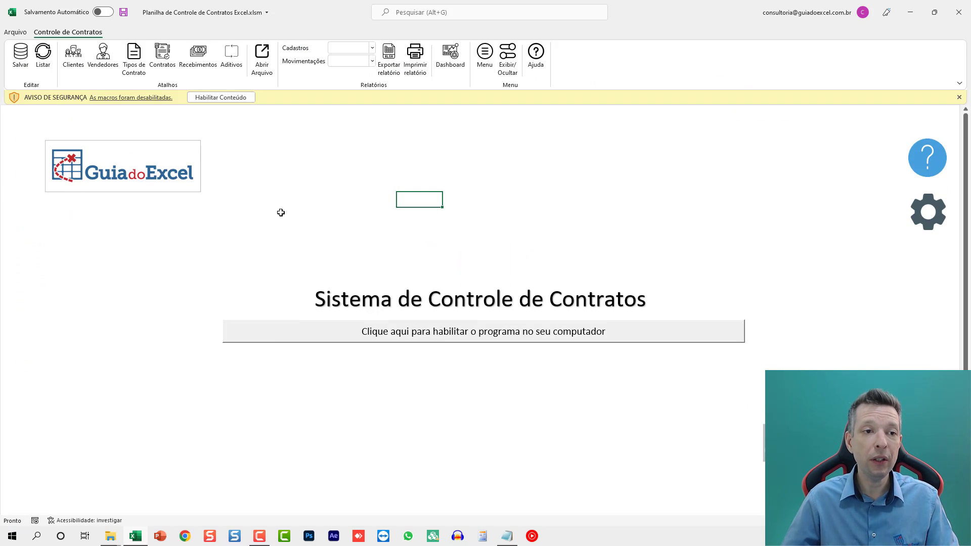
Enable the workbook's macros, dismiss the login error and bring up program registration.
click(204, 99)
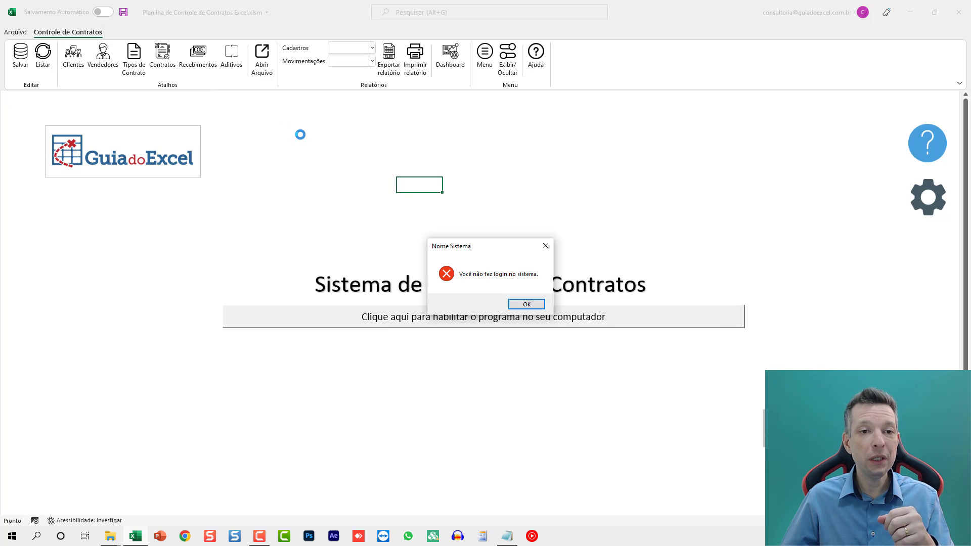
click(527, 304)
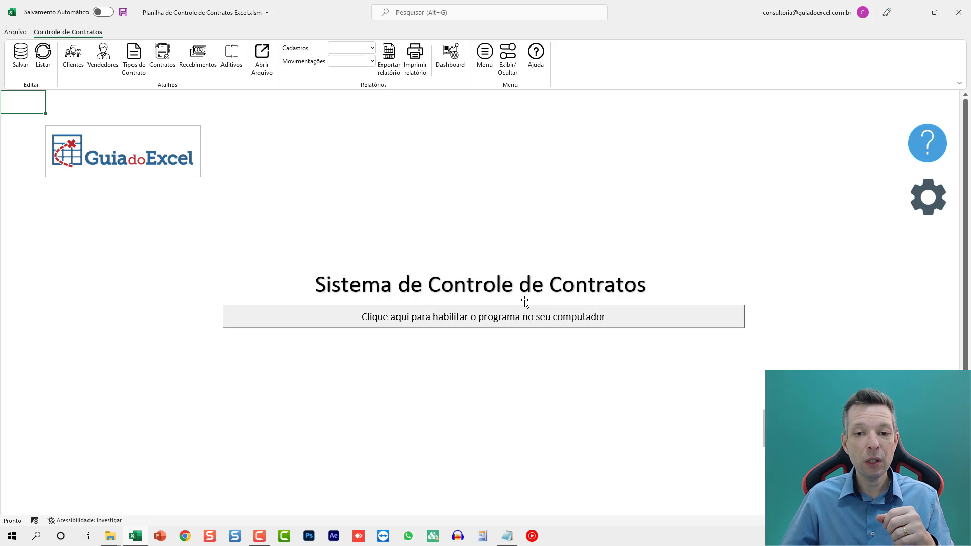
ctrl+click(472, 323)
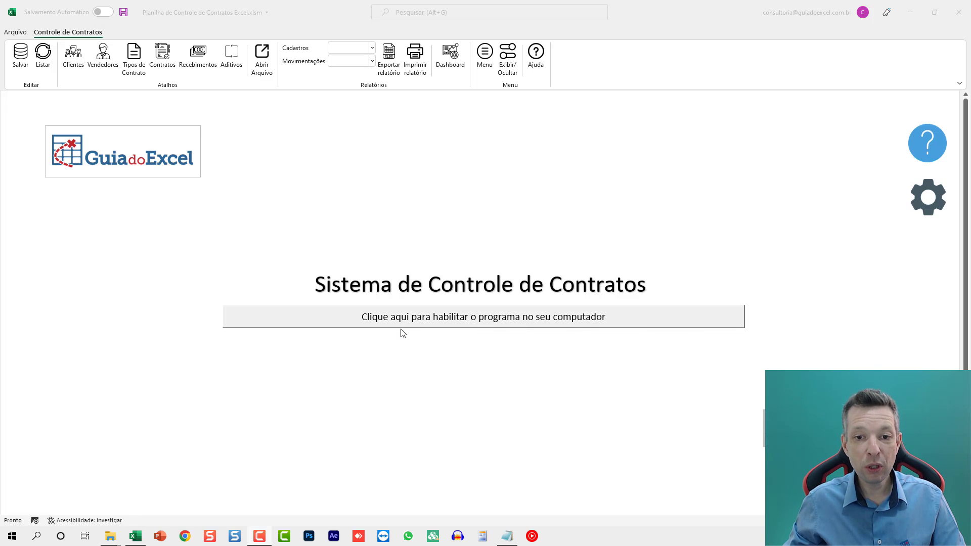
click(429, 320)
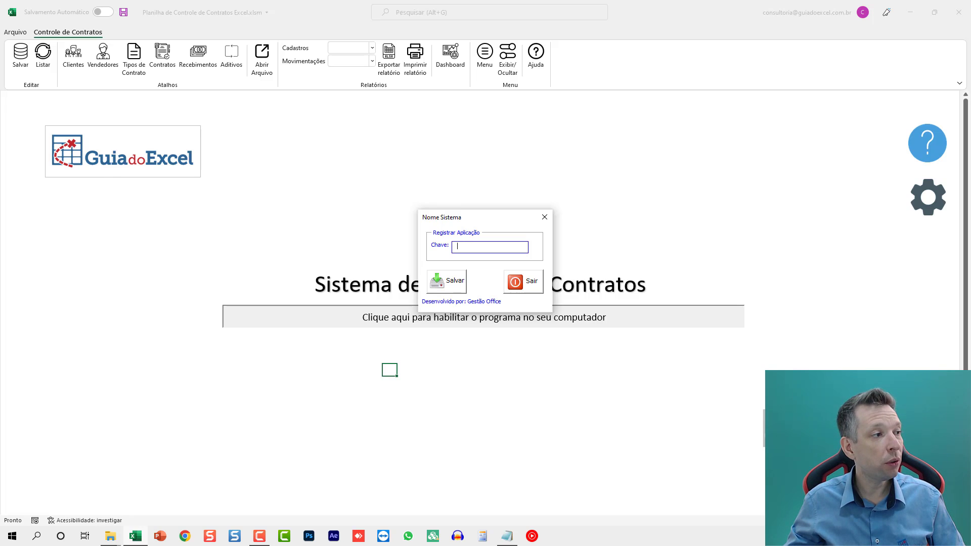
Paste the licence key into the Chave field, save the registration and close the dialog.
key(alt+Tab)
click(491, 248)
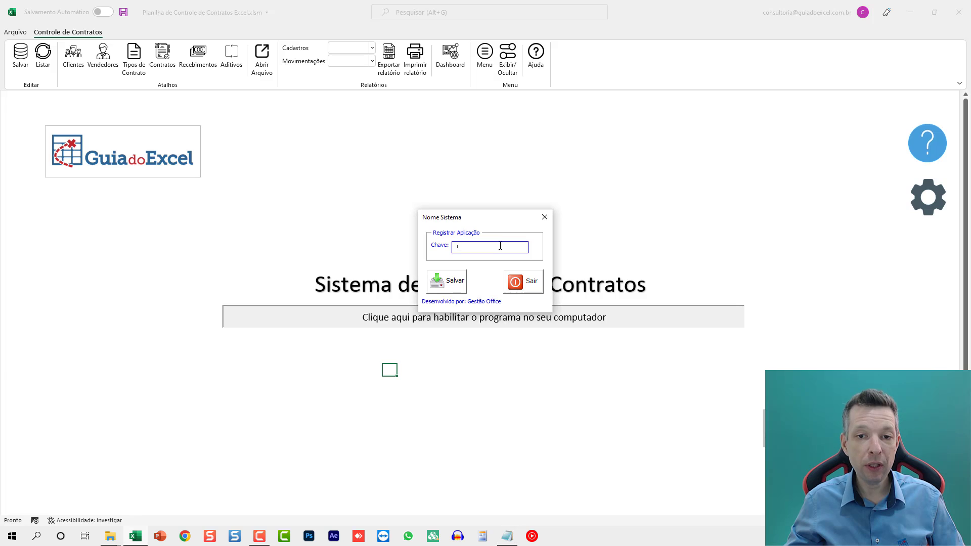
click(447, 283)
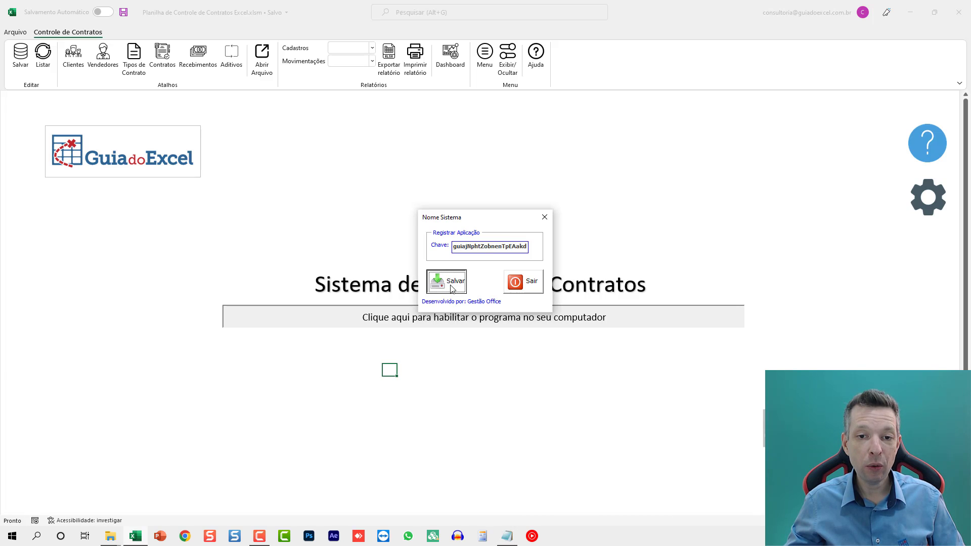
click(536, 305)
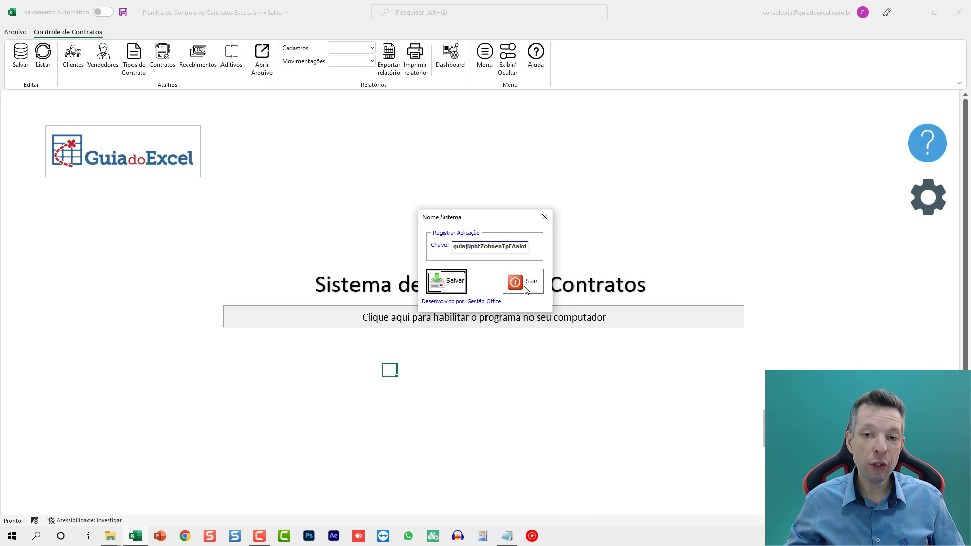
click(524, 282)
click(456, 212)
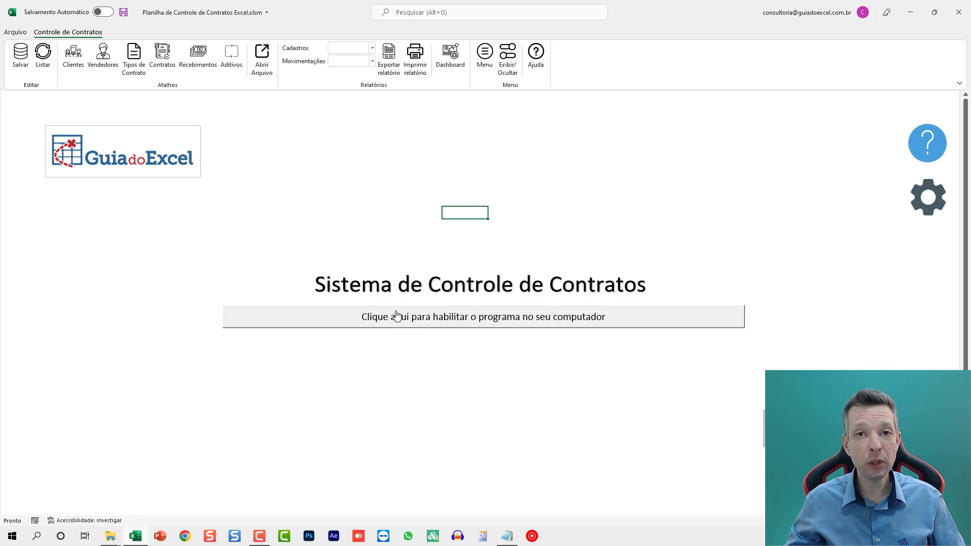
click(358, 170)
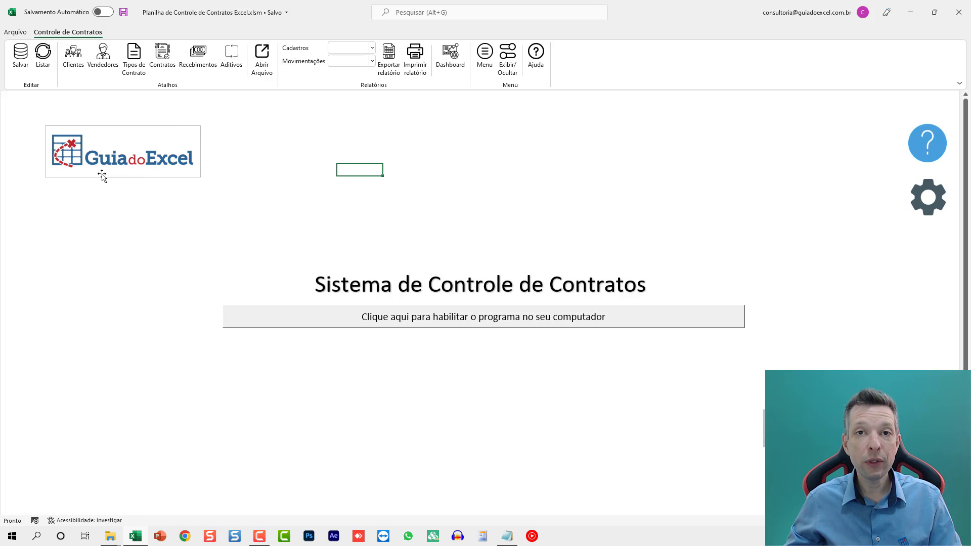
mouse_move(89, 158)
mouse_down()
mouse_move(169, 215)
mouse_move(84, 153)
mouse_up()
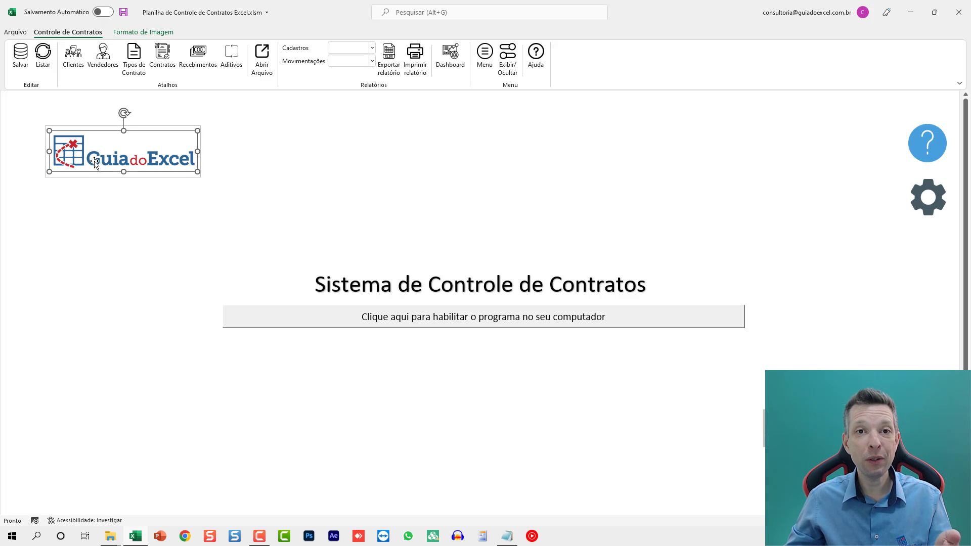
click(238, 159)
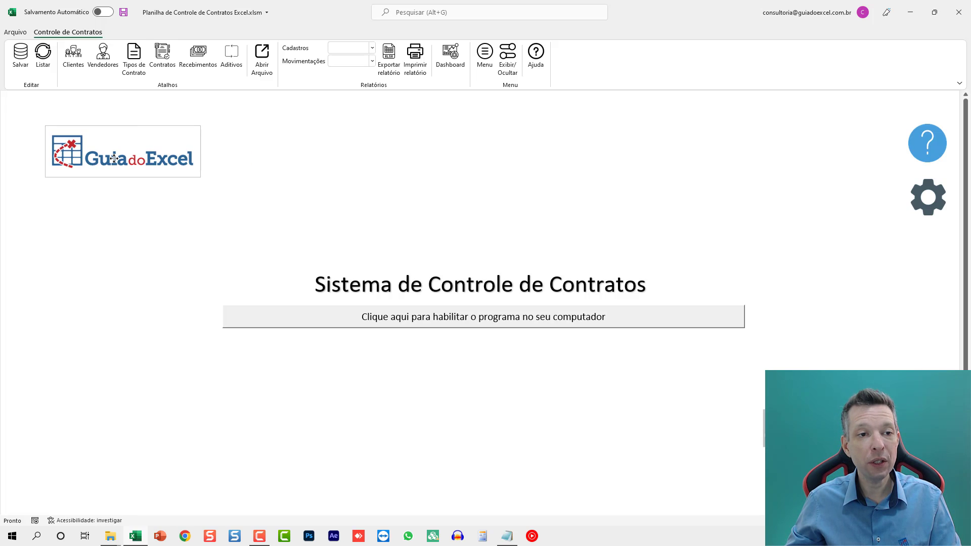
click(113, 159)
click(243, 143)
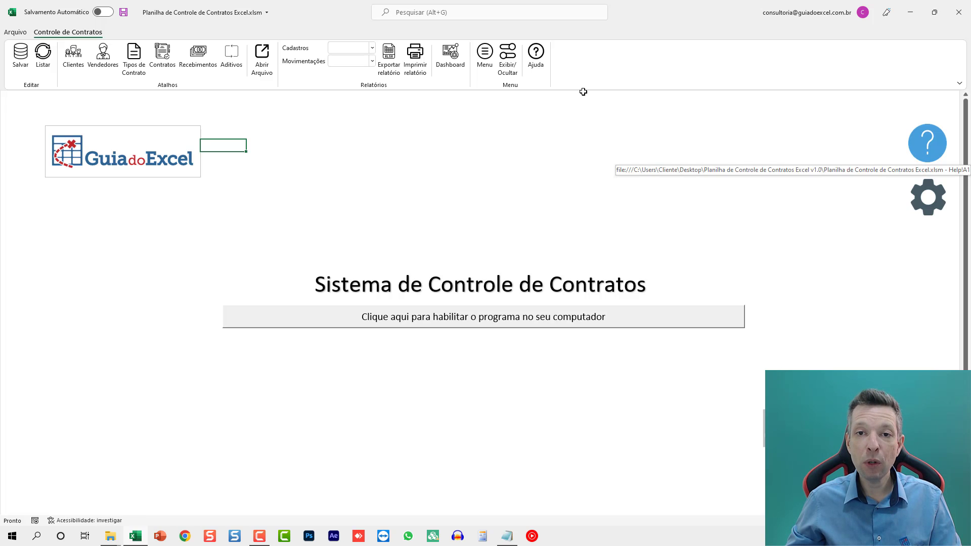
click(536, 55)
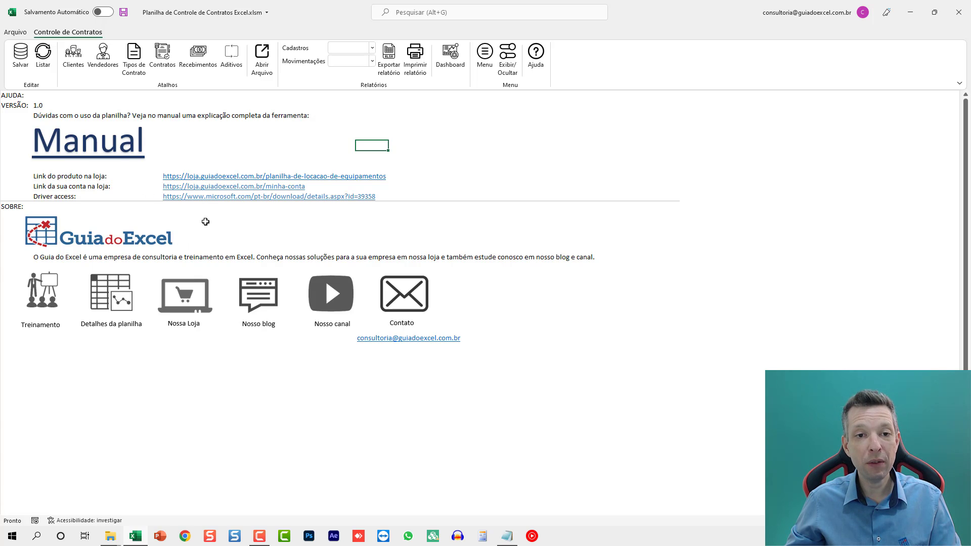
click(485, 57)
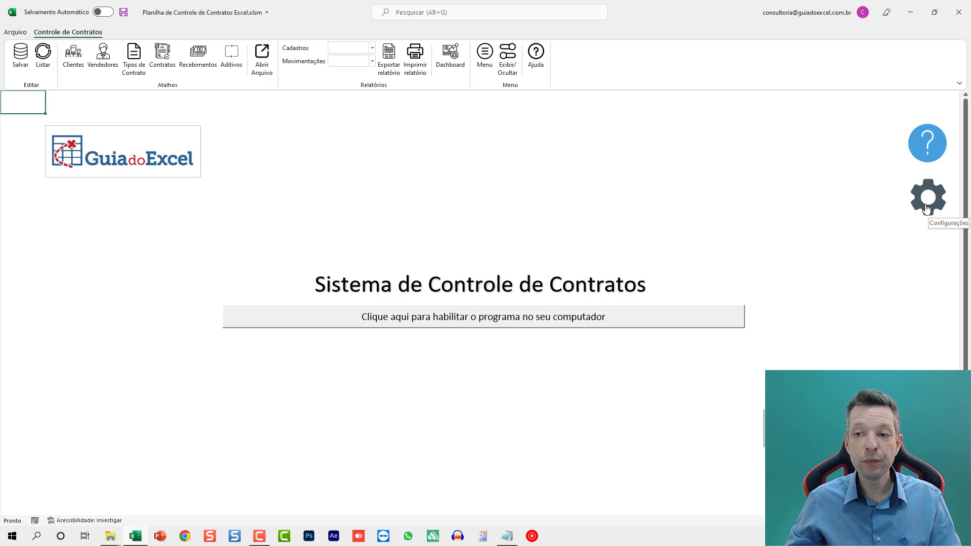
click(926, 209)
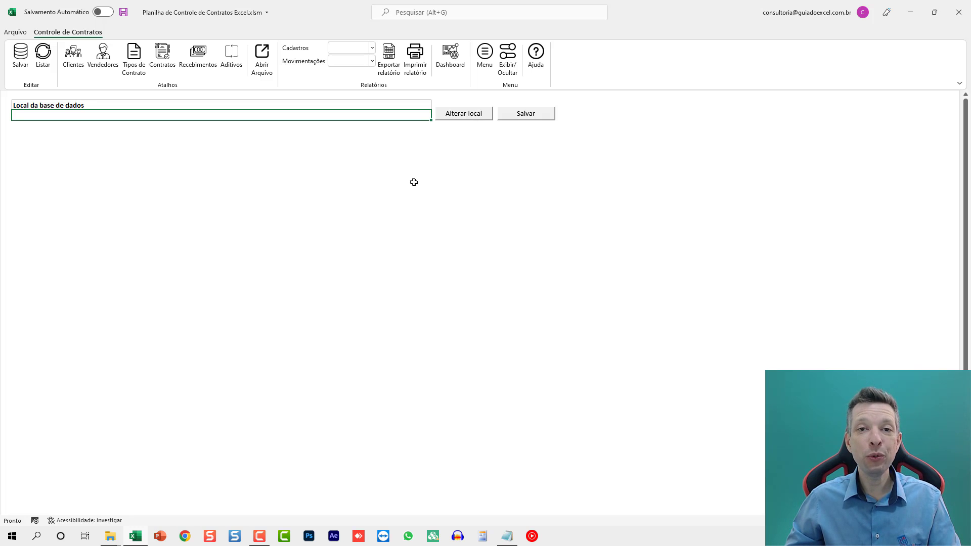
click(215, 167)
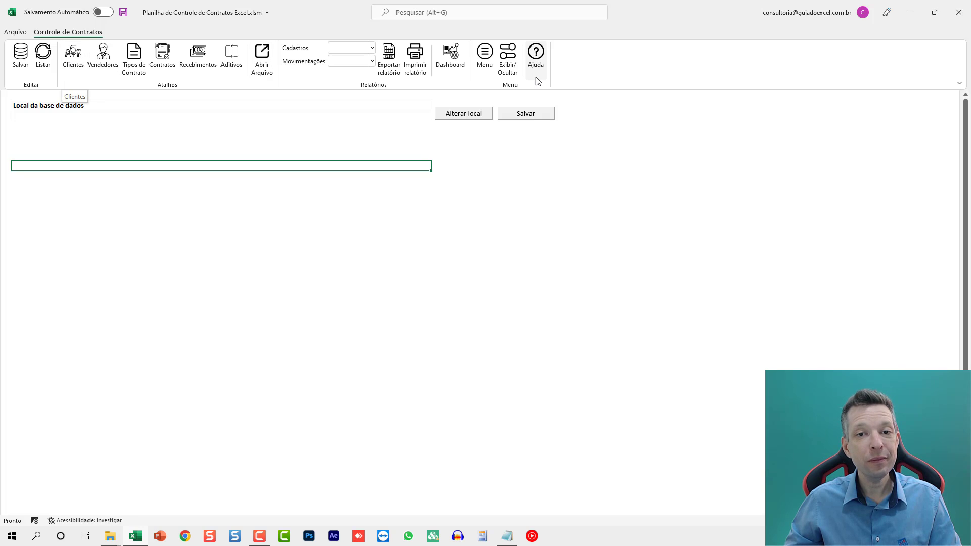
click(488, 58)
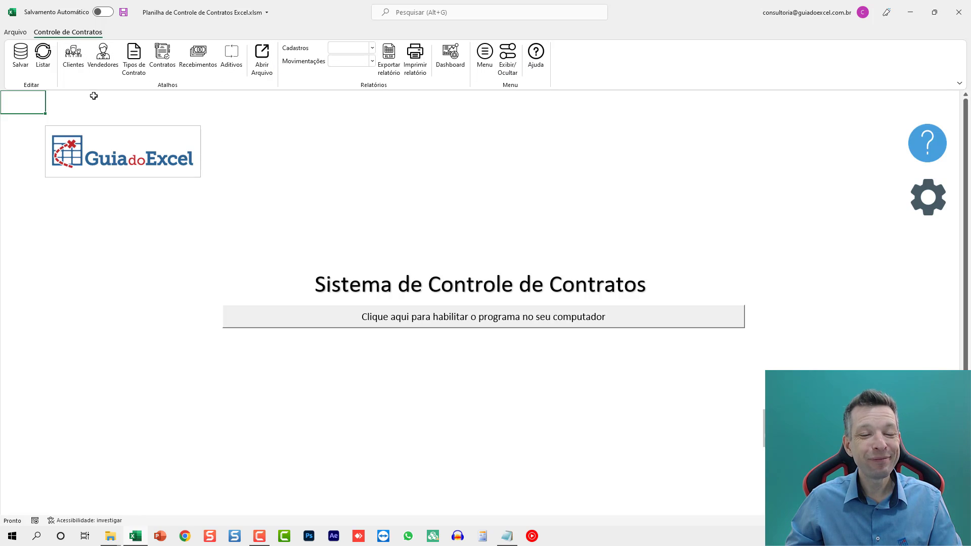
In the Clientes table, enter the client name 'escritorio abc' and its CNPJ.
click(73, 57)
mouse_move(78, 133)
mouse_down()
mouse_move(78, 114)
mouse_move(79, 133)
mouse_up()
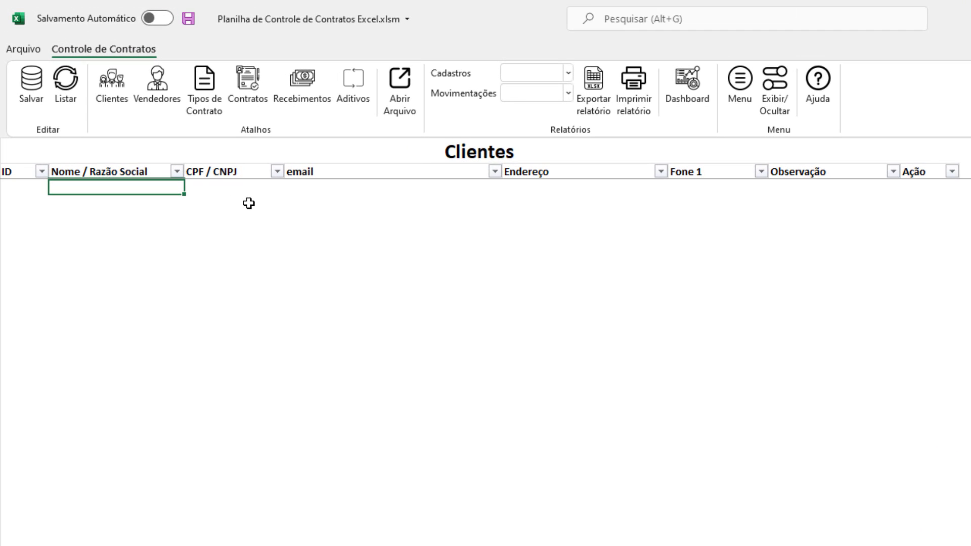
text(escritorio )
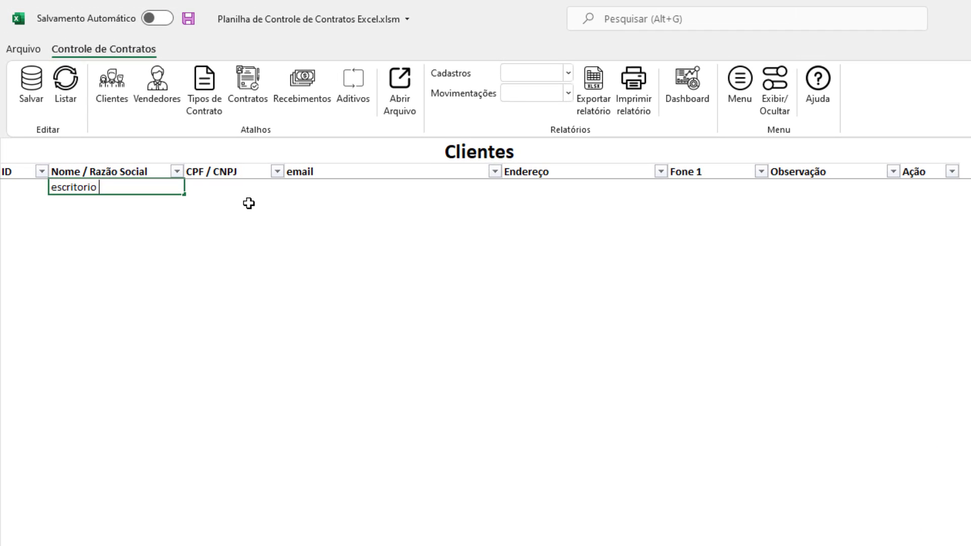
text(abc)
key(Tab)
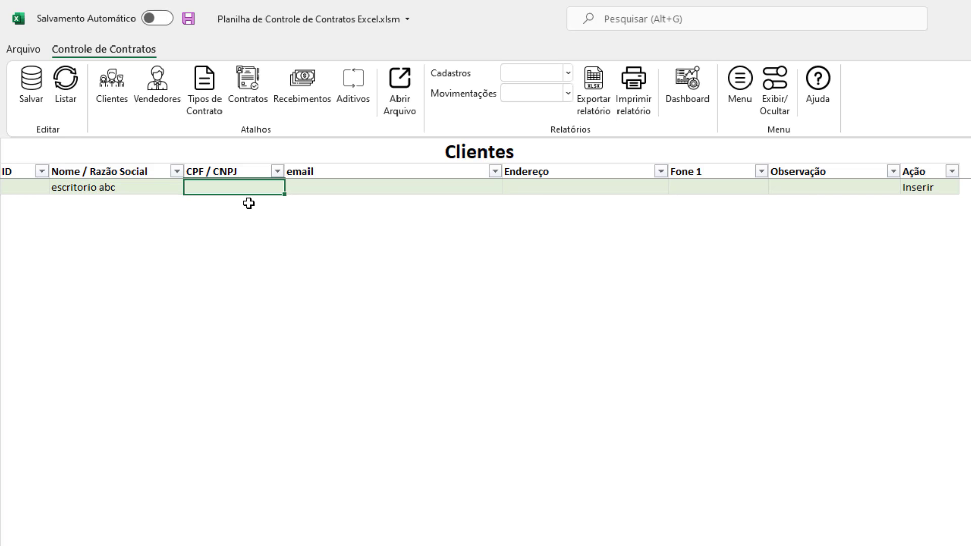
key(F2)
text(00.000.000/)
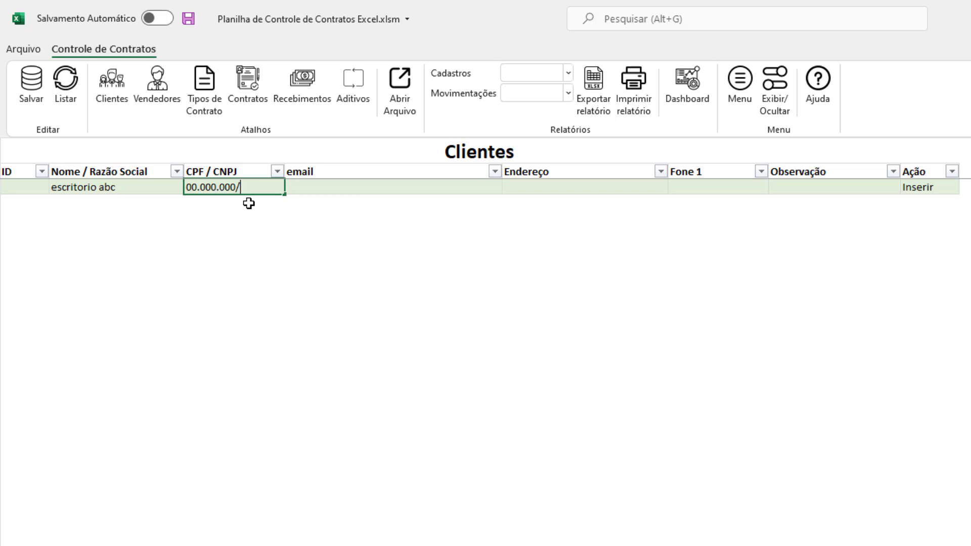
text(000)
text(01)
key(BackSpace)
key(BackSpace)
key(BackSpace)
text(1-01)
key(Return)
Fill in the client's e-mail, street address and Fone 1 phone number.
key(Up)
key(Right)
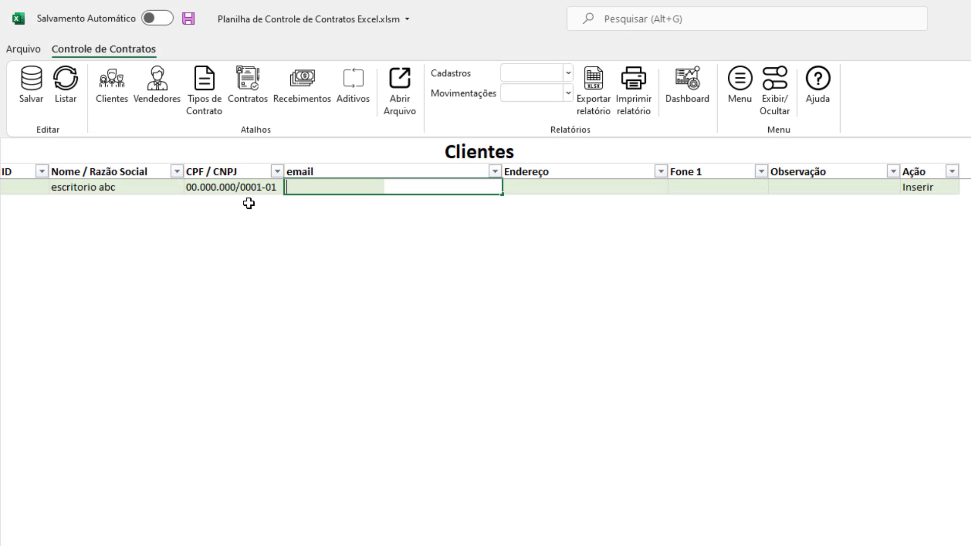
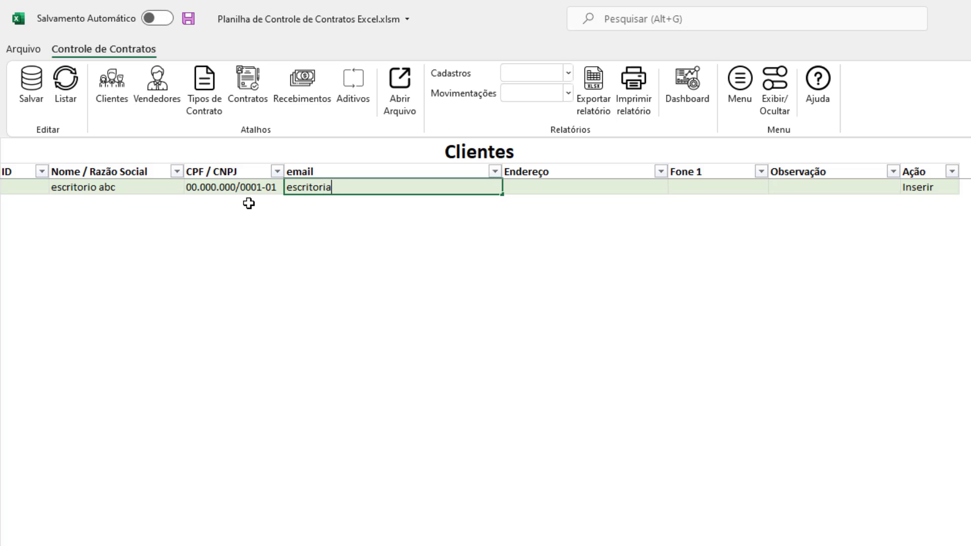
key(Return)
key(Up)
key(Right)
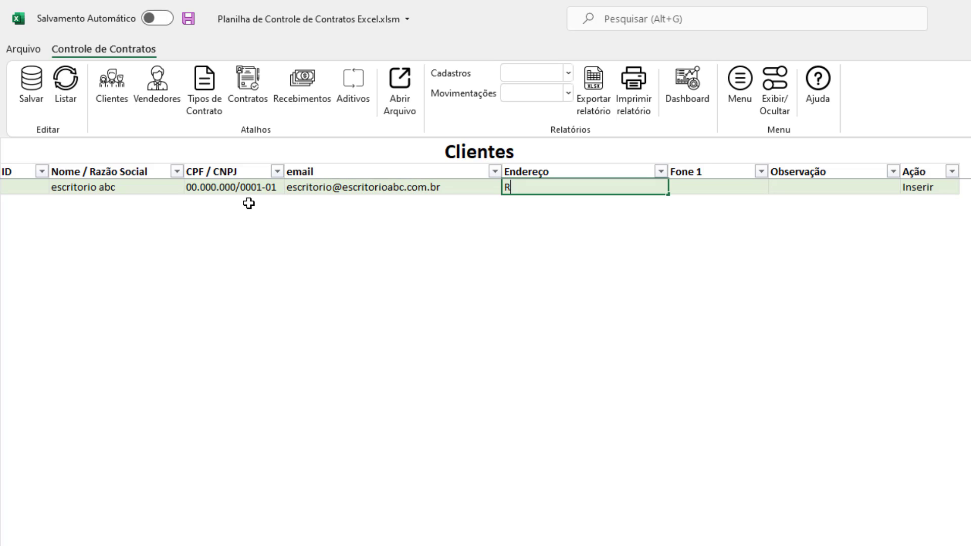
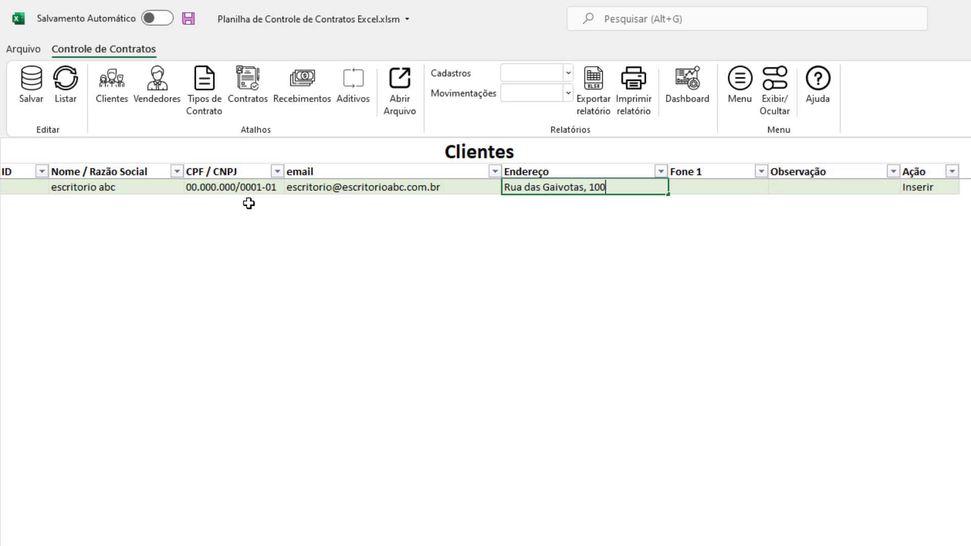
key(Tab)
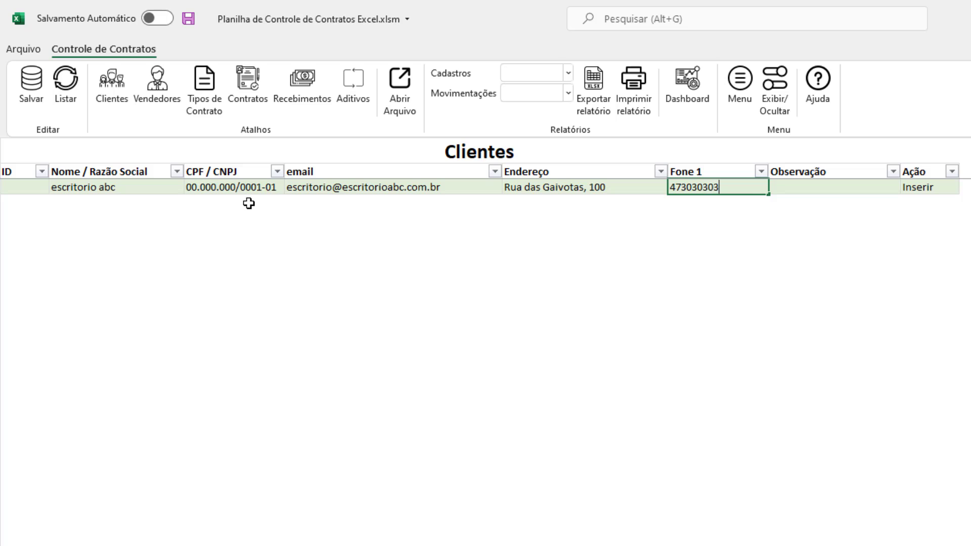
key(Tab)
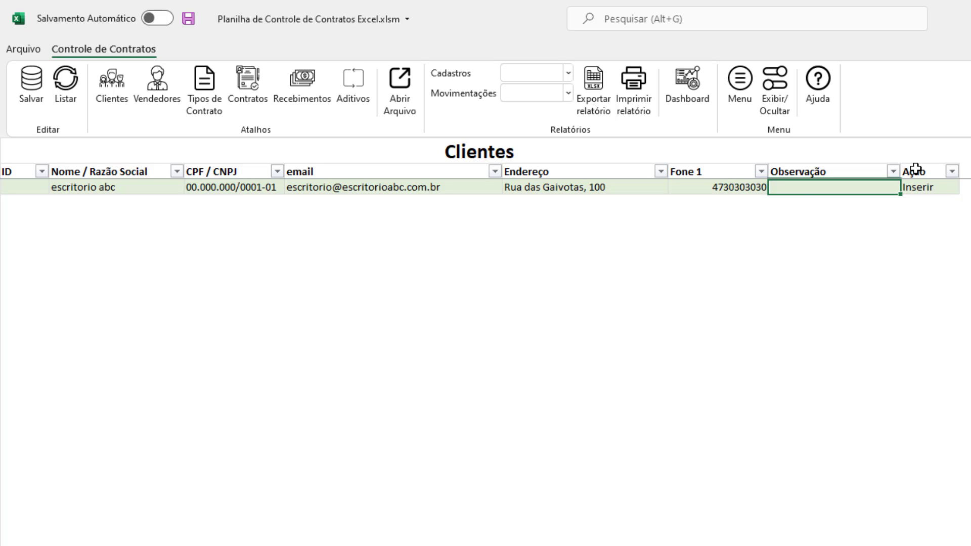
Keep Inserir as the row action and save the client record.
click(942, 187)
click(965, 192)
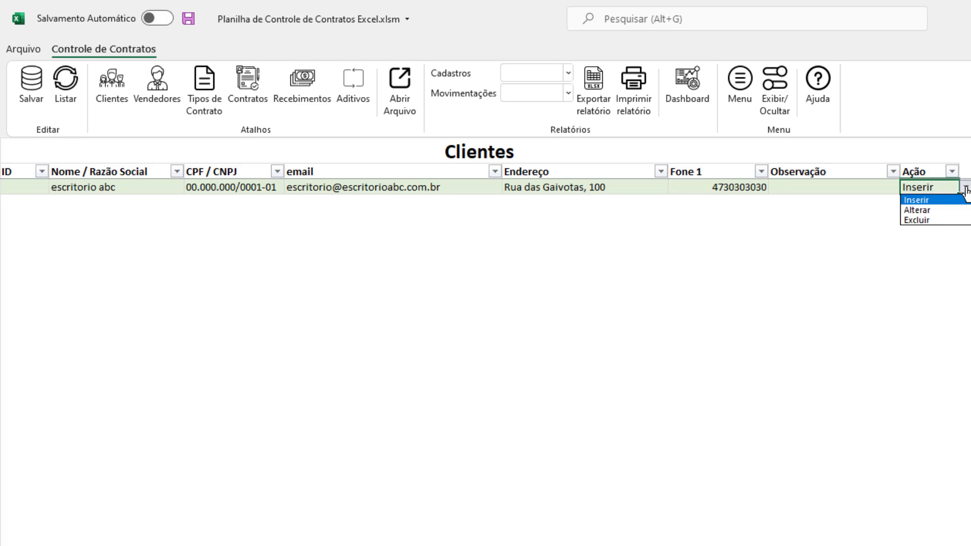
click(965, 191)
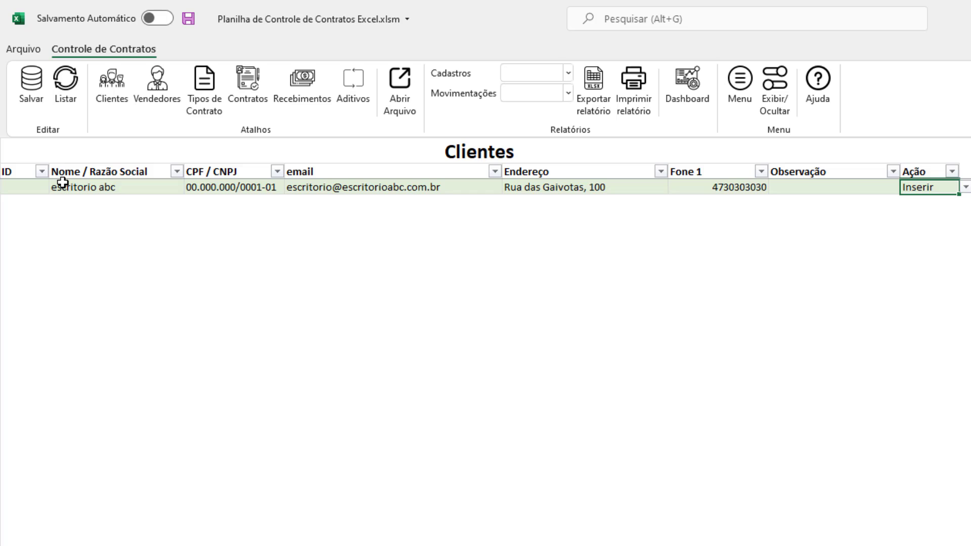
click(30, 88)
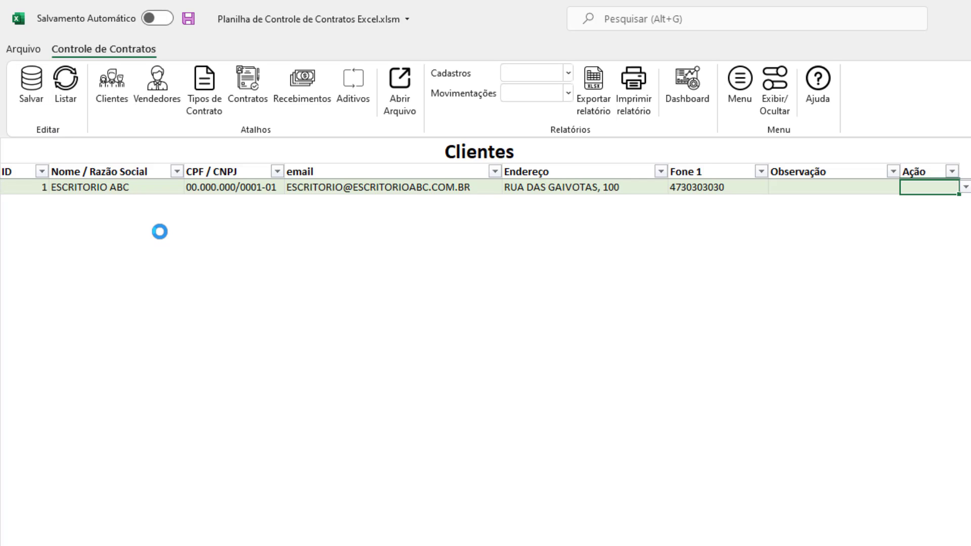
Copy the first client's details from name to phone into row 2 as values.
click(45, 188)
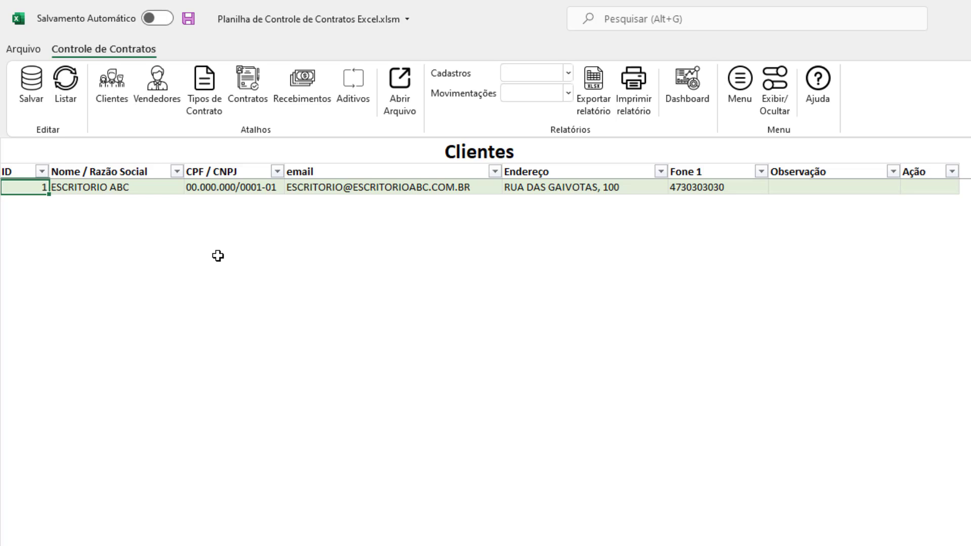
click(112, 200)
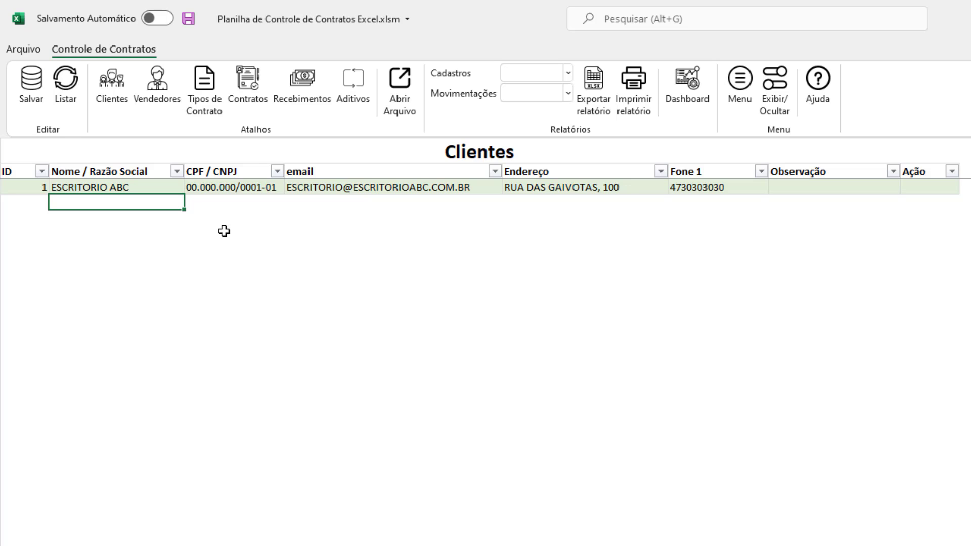
click(170, 184)
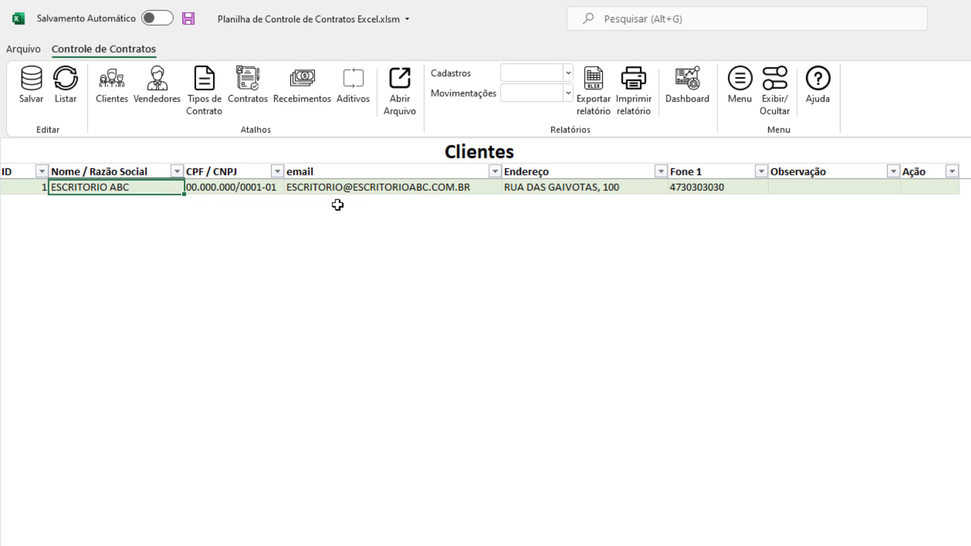
shift+click(724, 189)
key(ctrl+c)
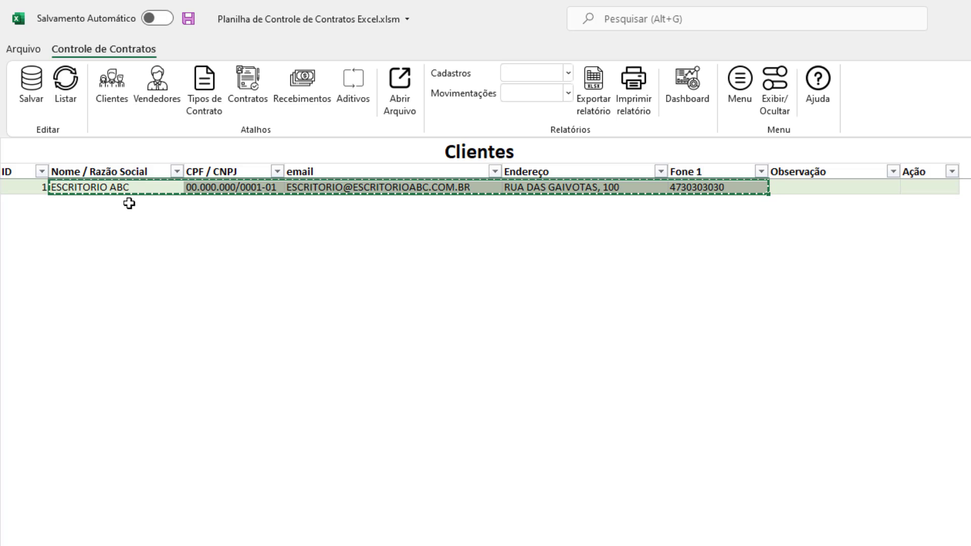
right_click(130, 202)
click(191, 310)
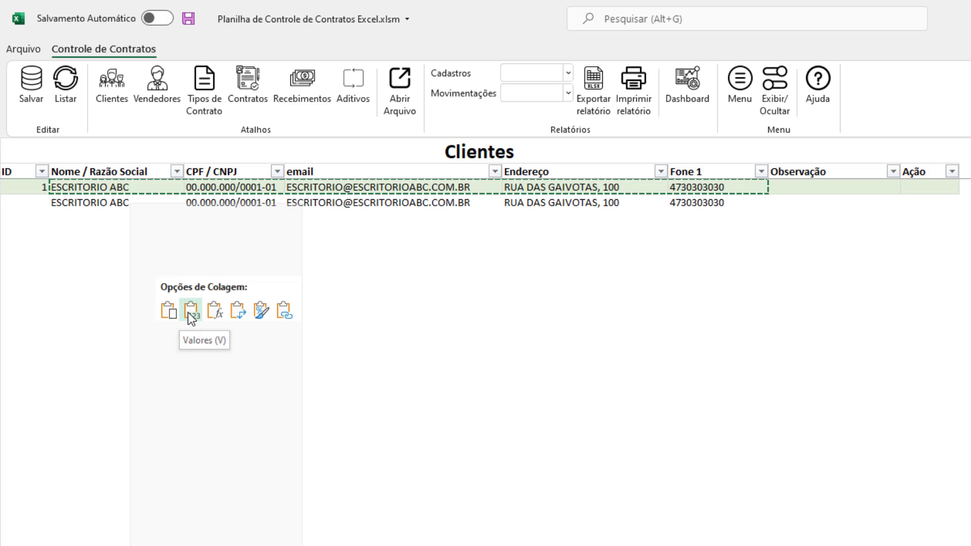
Rename the copied client to ADVOCACIA 1234 and save it.
click(115, 203)
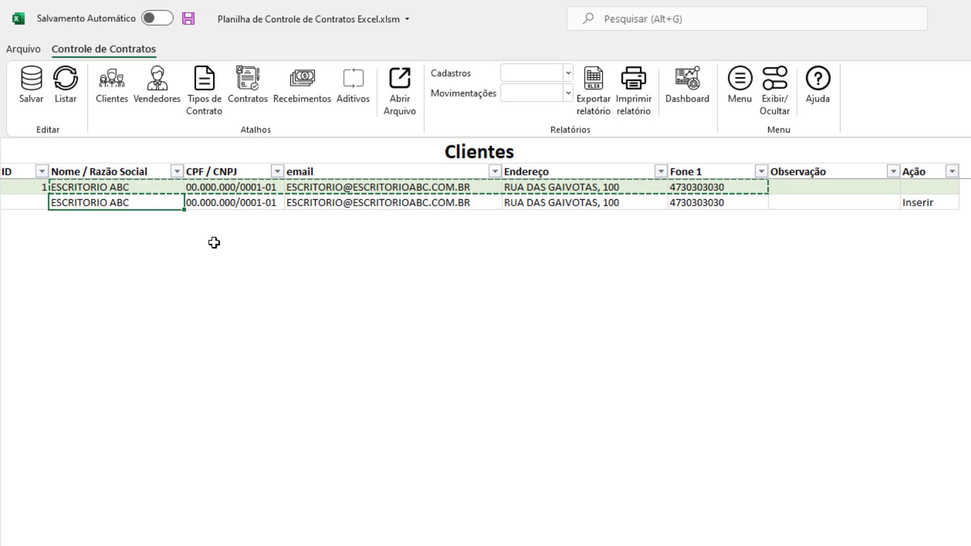
text(advoc)
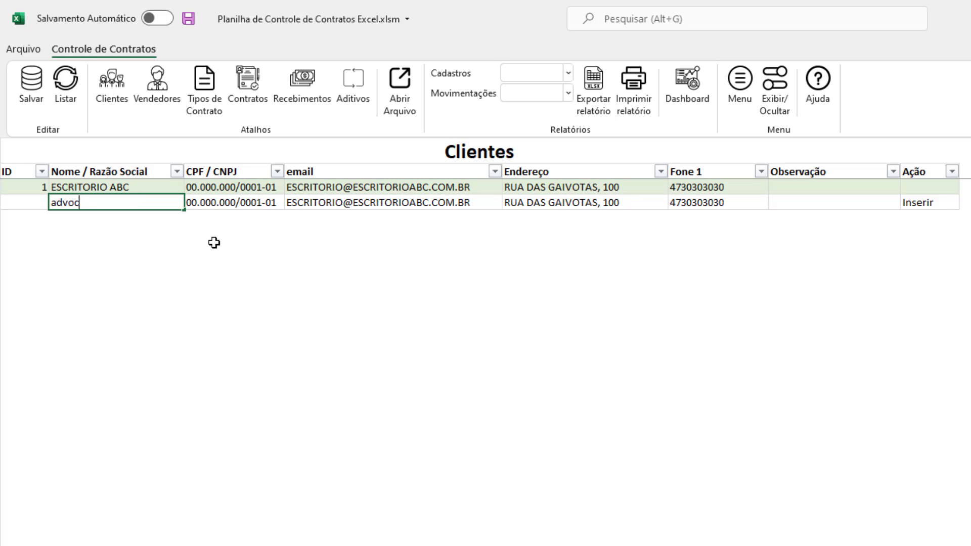
text(aiia 123)
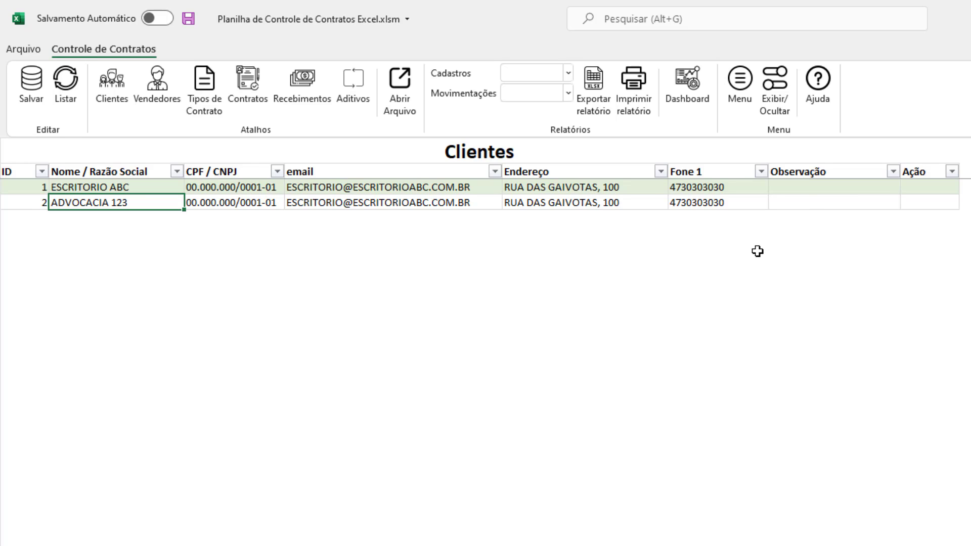
mouse_move(155, 203)
mouse_down()
mouse_move(145, 215)
mouse_move(132, 430)
mouse_move(146, 541)
mouse_up()
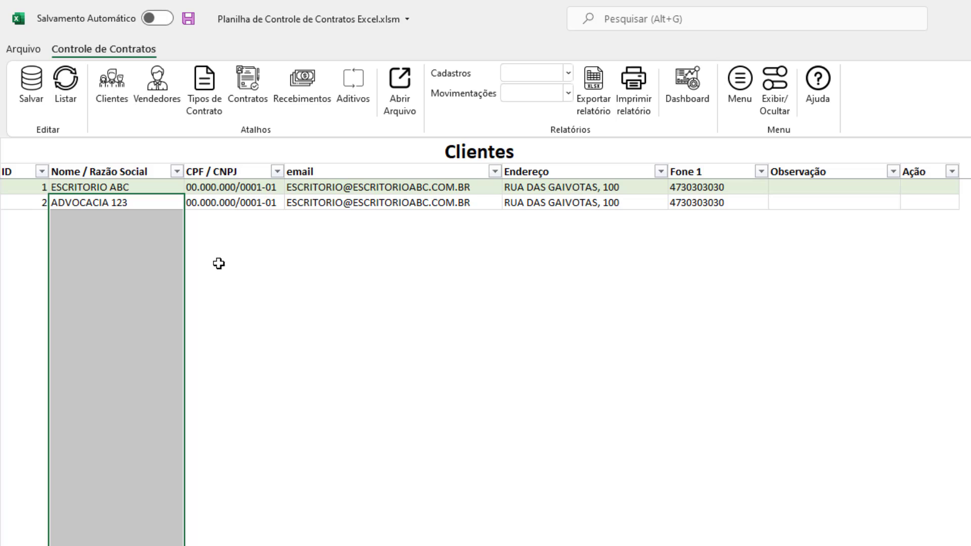
click(233, 213)
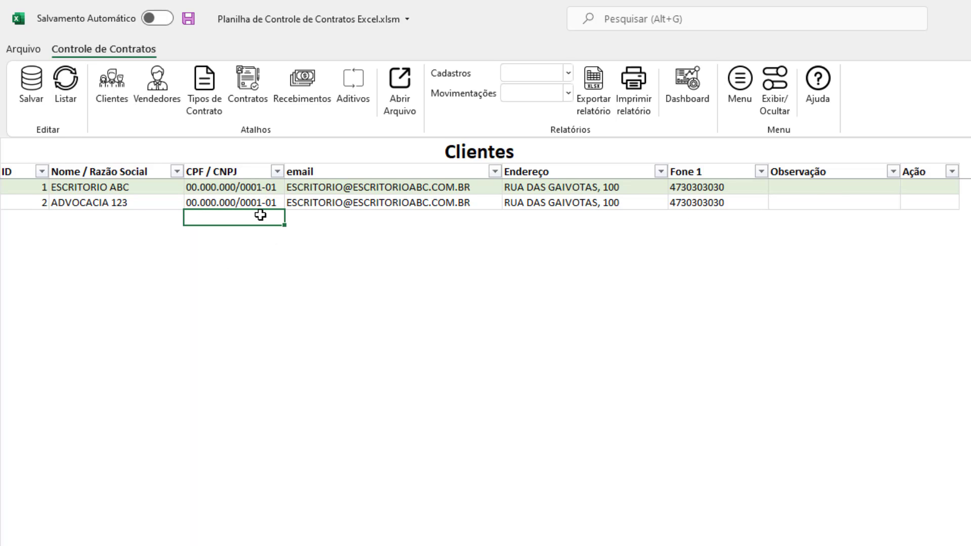
click(137, 202)
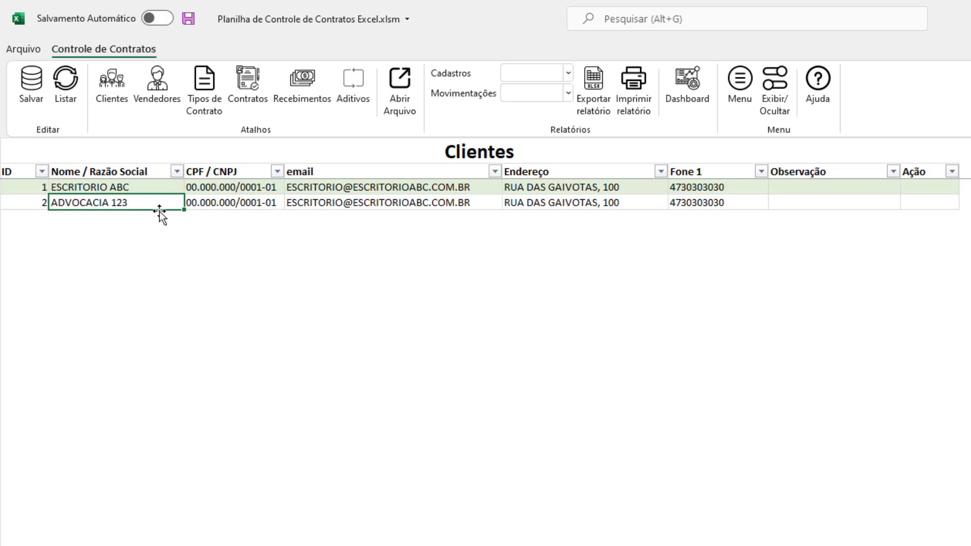
key(BackSpace)
key(BackSpace)
key(BackSpace)
text(1234)
key(Return)
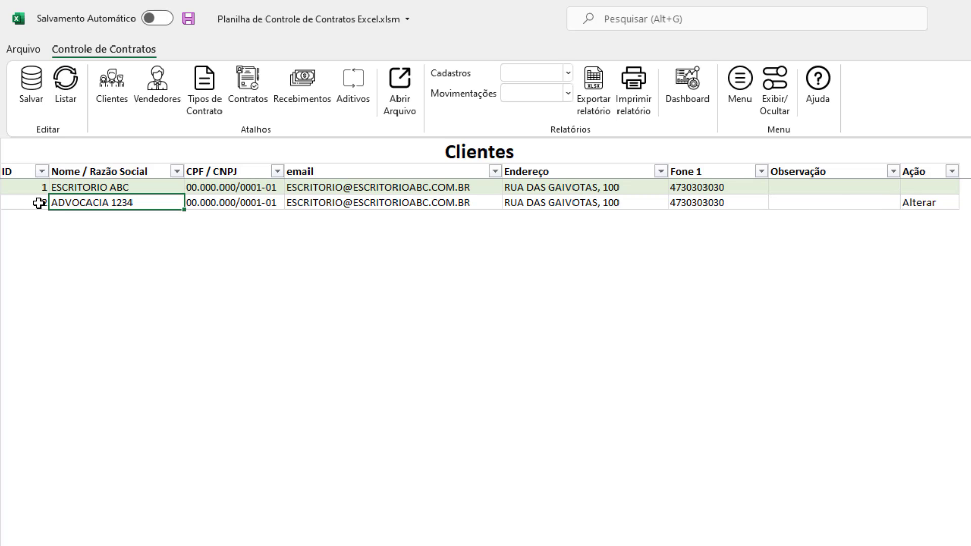
click(27, 84)
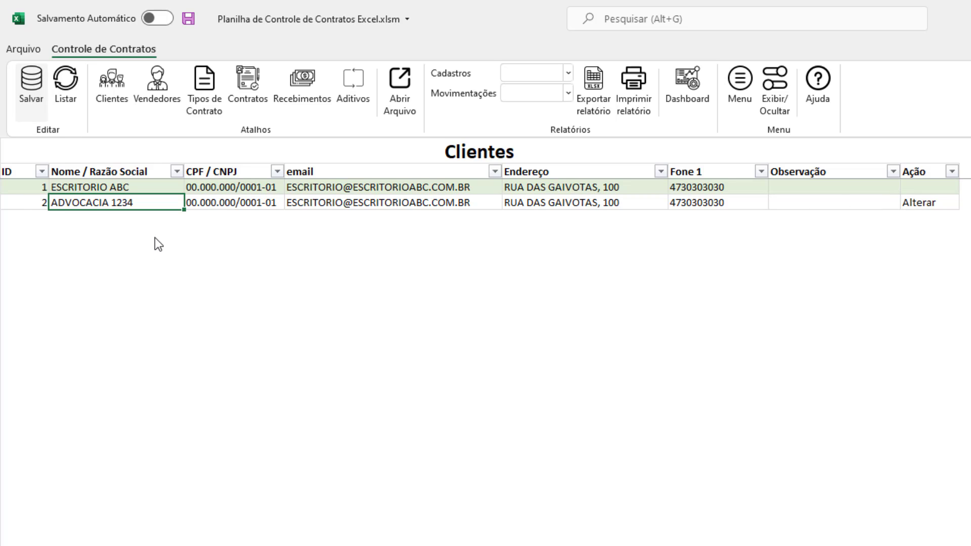
Clear both client rows and reload the saved clients with Listar.
drag(122, 187, 743, 198)
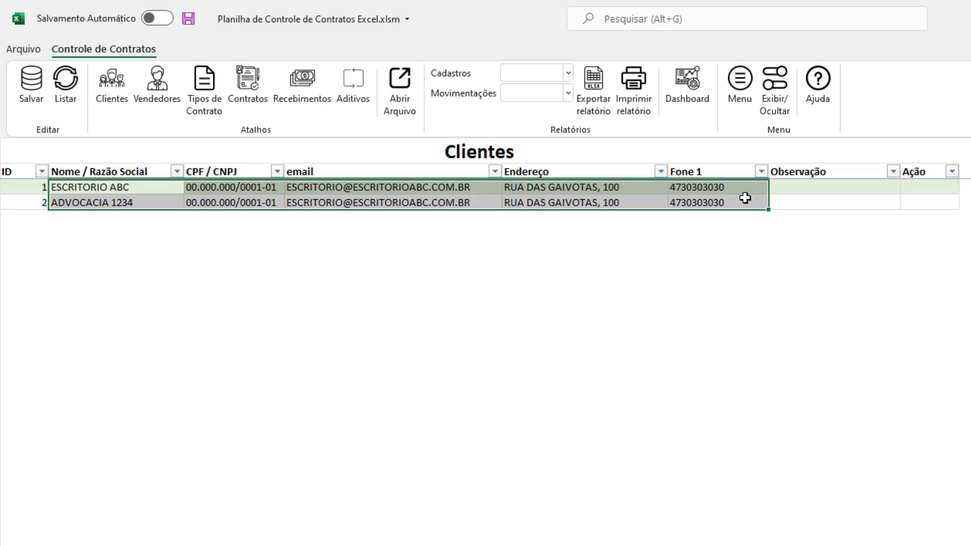
key(Delete)
click(706, 251)
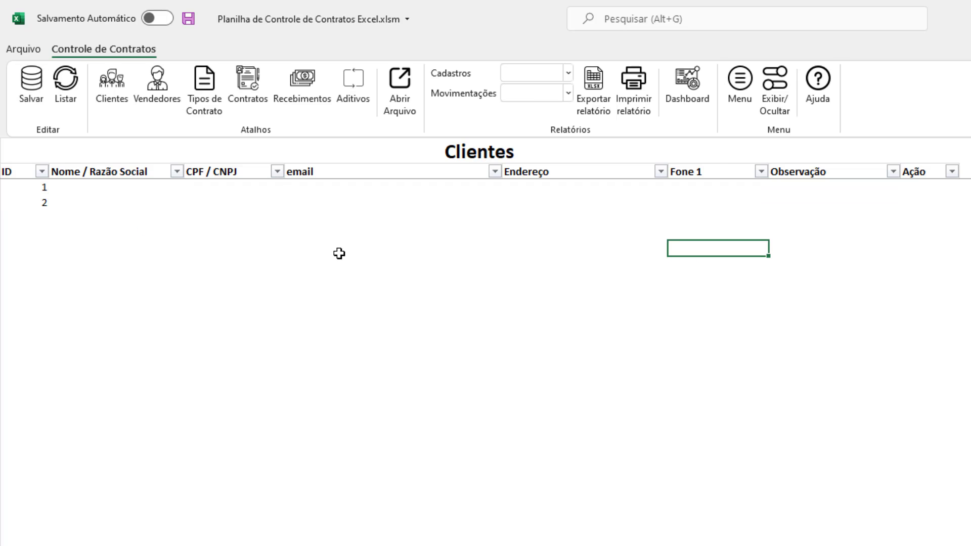
click(68, 82)
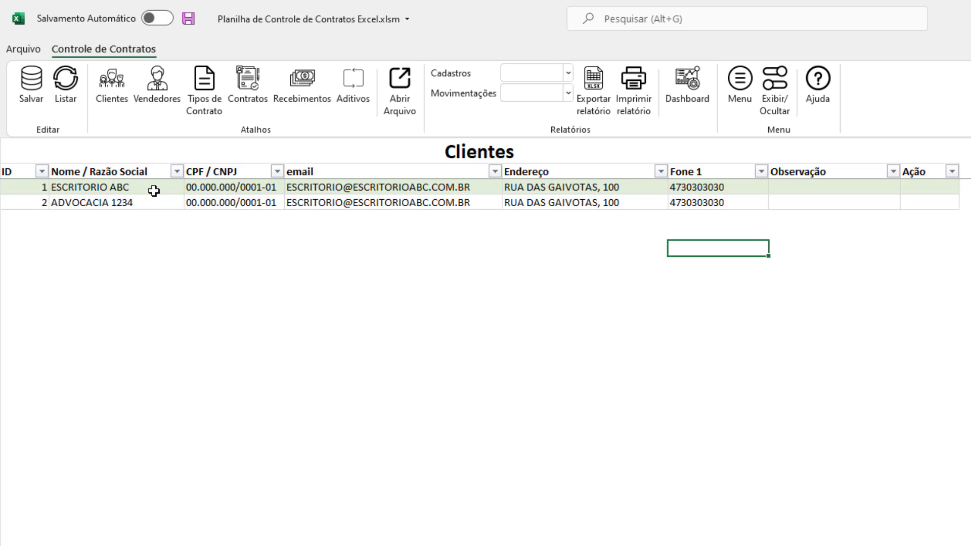
Paste two more copies of both client records into rows 3 to 6.
drag(152, 191, 761, 206)
key(ctrl+c)
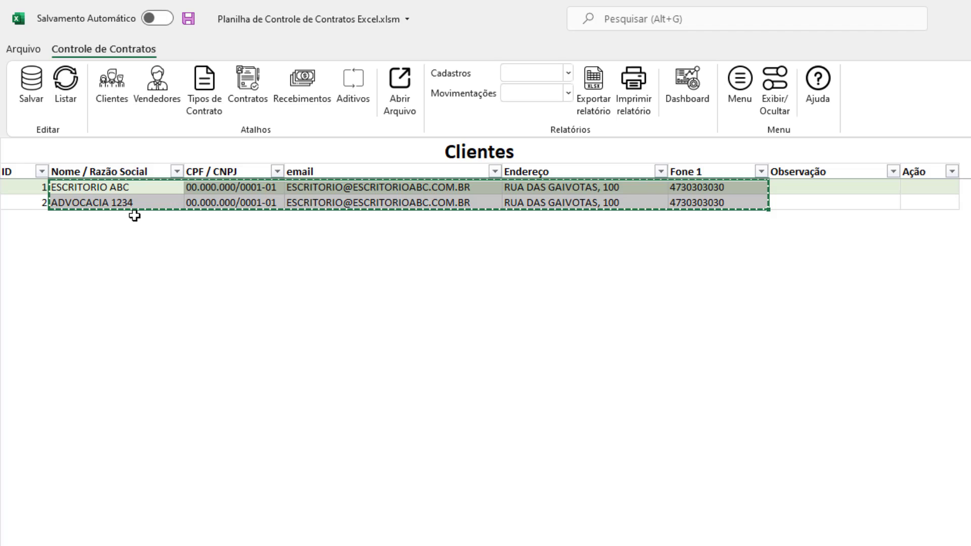
right_click(133, 216)
click(204, 322)
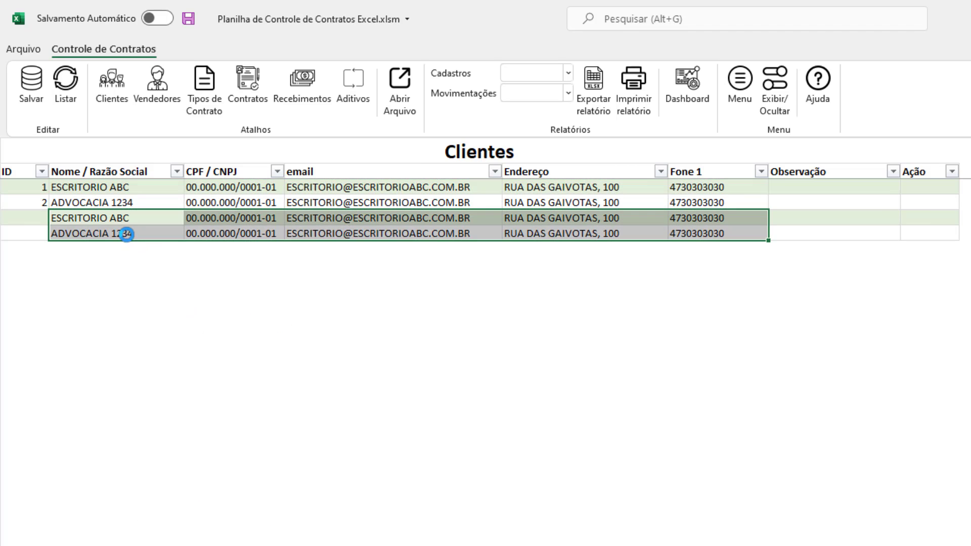
right_click(98, 247)
click(159, 353)
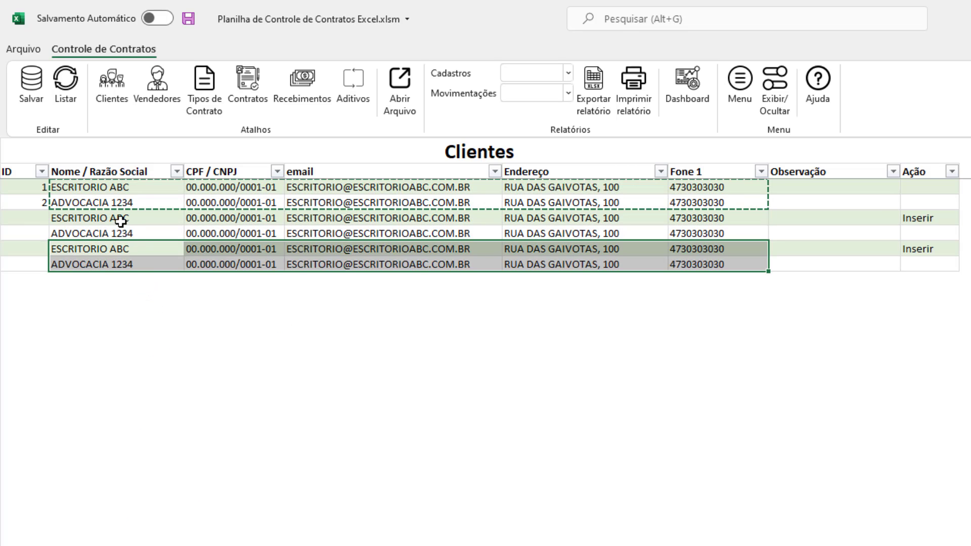
Rename rows 3 and 4 to ESCRITORIO DEF and ADVOCACIA 5678.
click(147, 223)
double_click(142, 219)
double_click(138, 221)
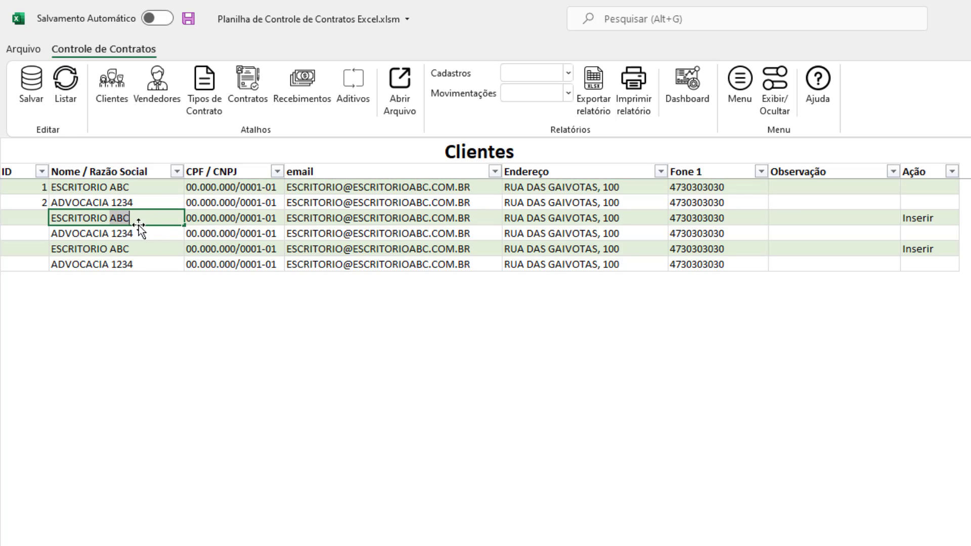
text(def)
key(Return)
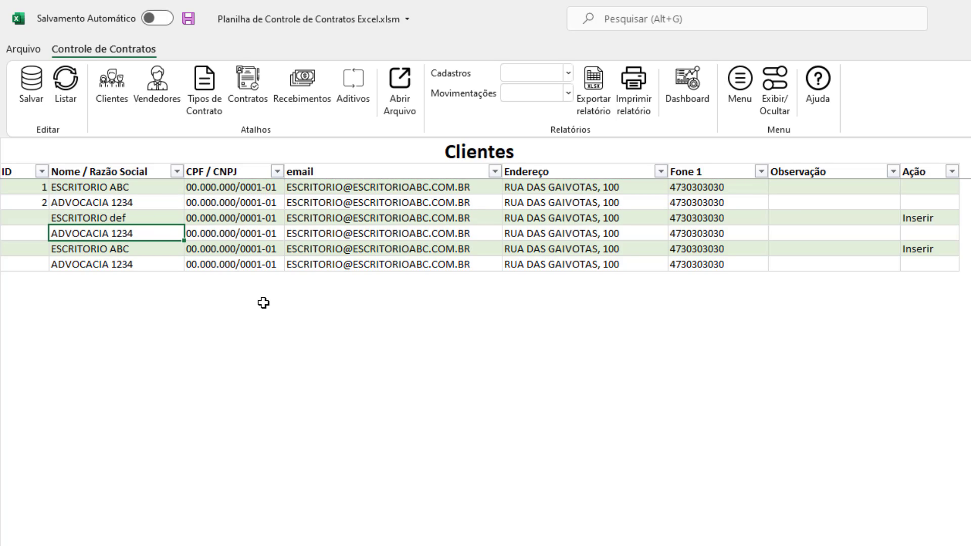
key(BackSpace)
key(BackSpace)
key(BackSpace)
text(5678)
key(Return)
Rename rows 5 and 6 to ESCRITORIO GHI and ADVOCACIA 910.
key(F2)
key(BackSpace)
key(BackSpace)
key(BackSpace)
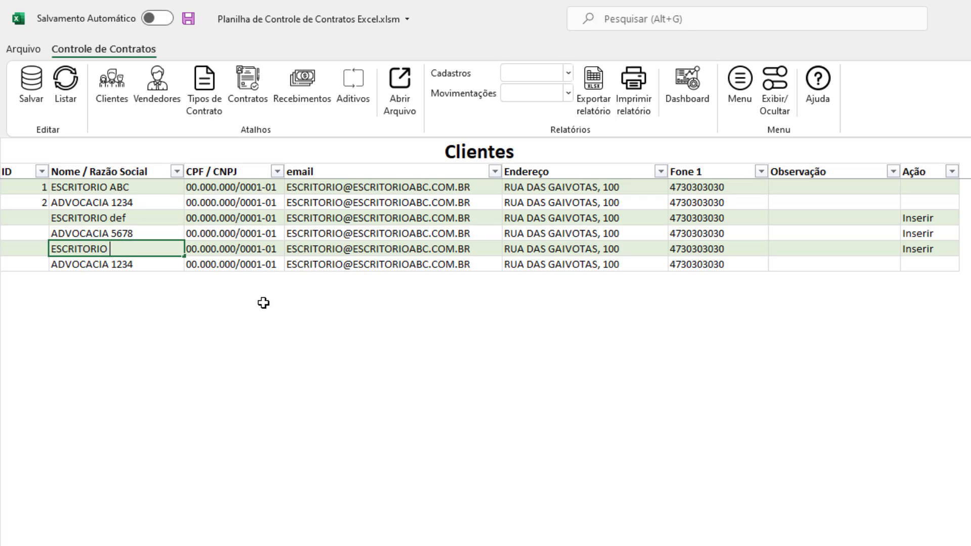
text(ghi)
key(Return)
key(F2)
key(BackSpace)
key(BackSpace)
key(BackSpace)
key(BackSpace)
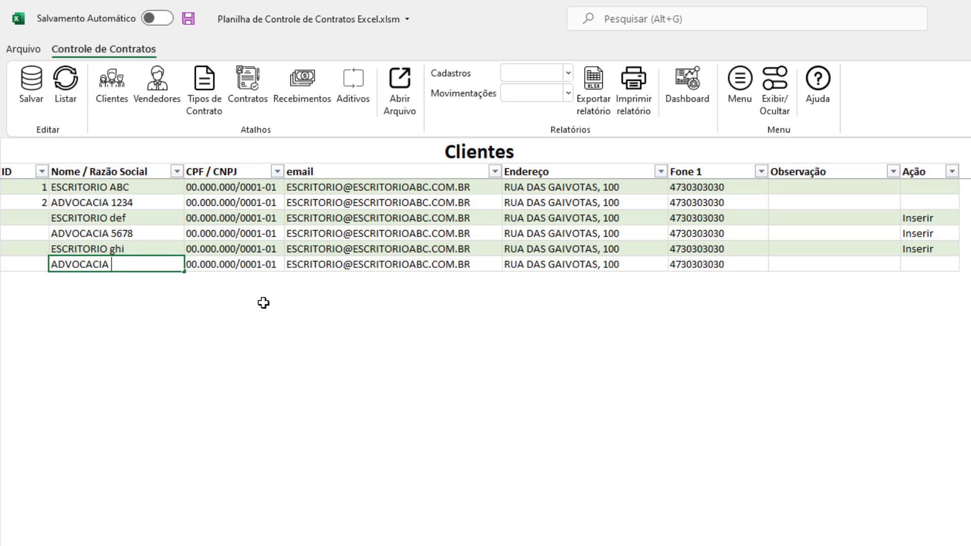
text(910)
key(Return)
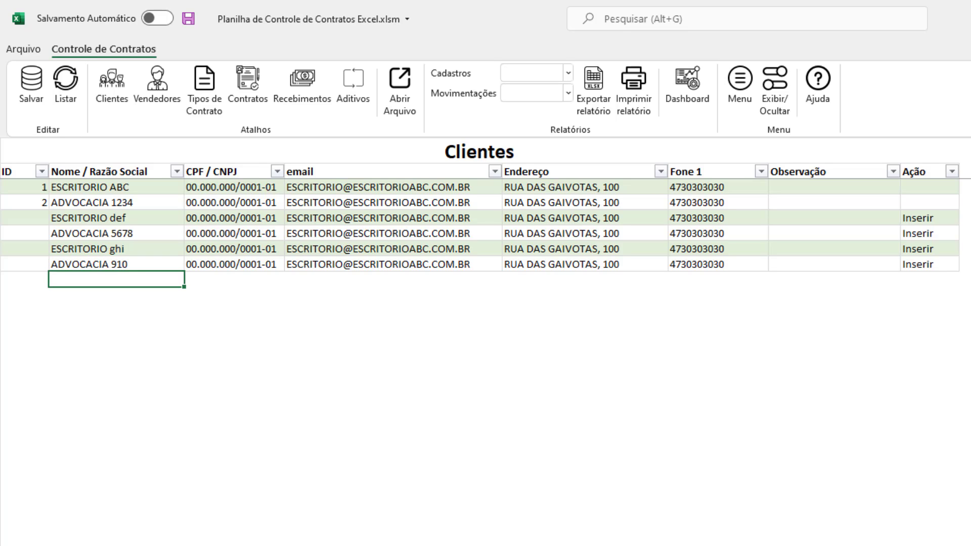
drag(959, 217, 76, 263)
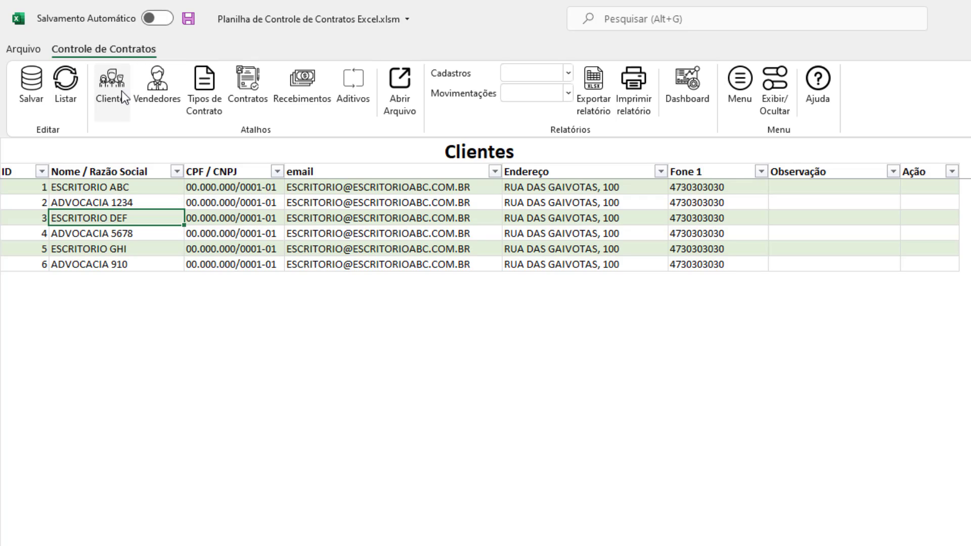
Enter the salespeople joão, ananias and antônio in the Vendedores Nome column.
click(158, 91)
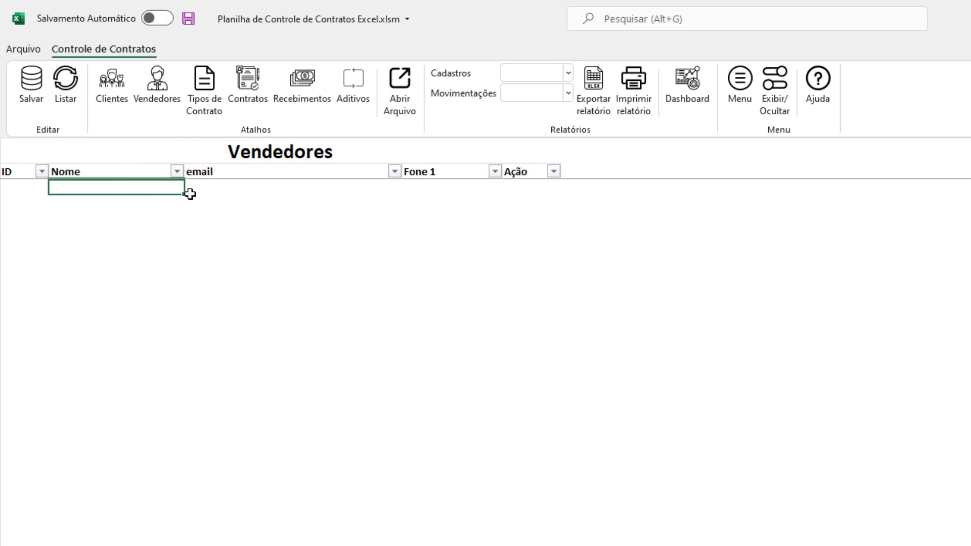
text(joão)
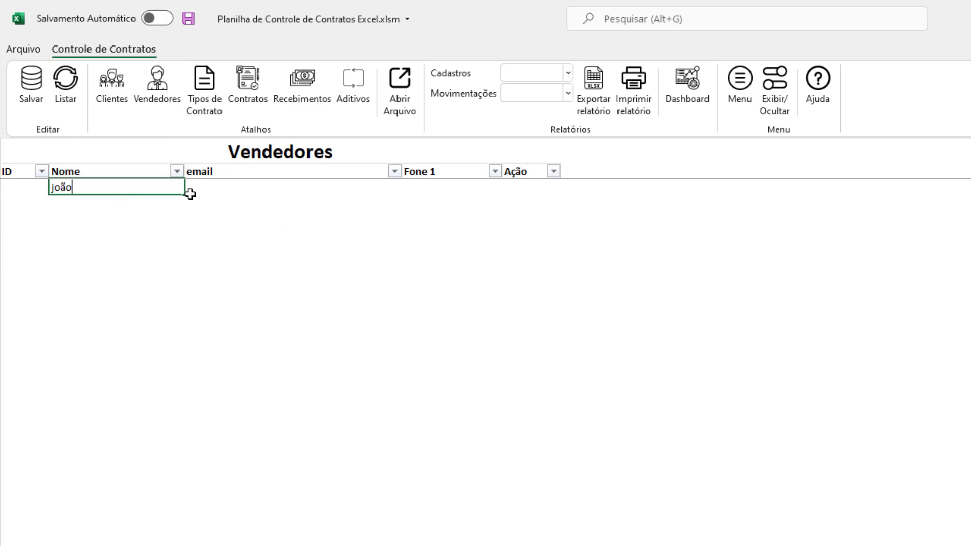
key(Return)
text(anan)
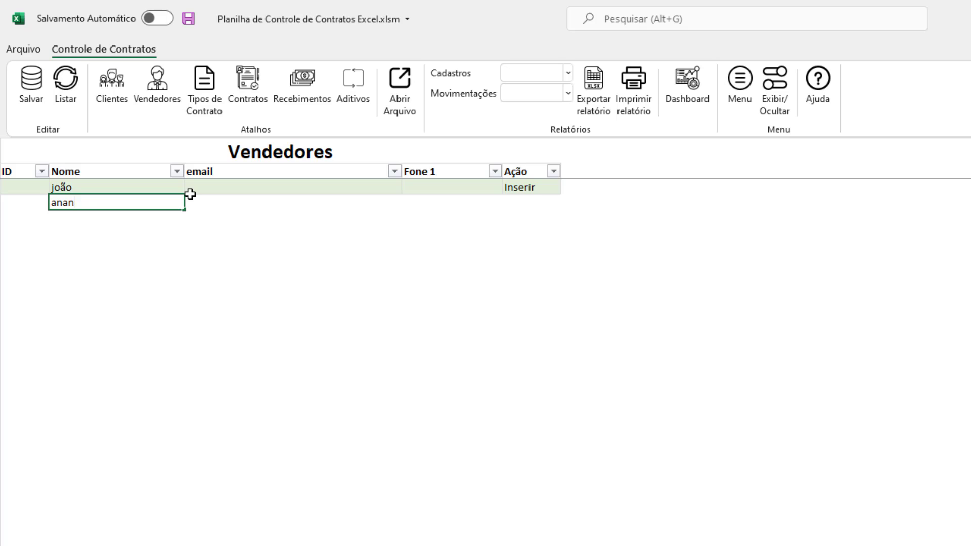
text(ias)
key(Return)
text(anto)
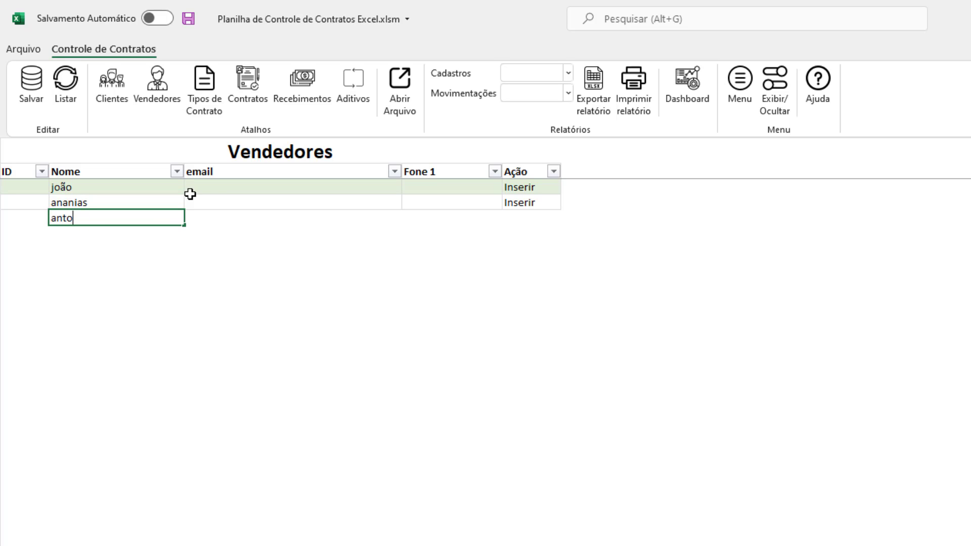
key(BackSpace)
text(ônio)
key(Return)
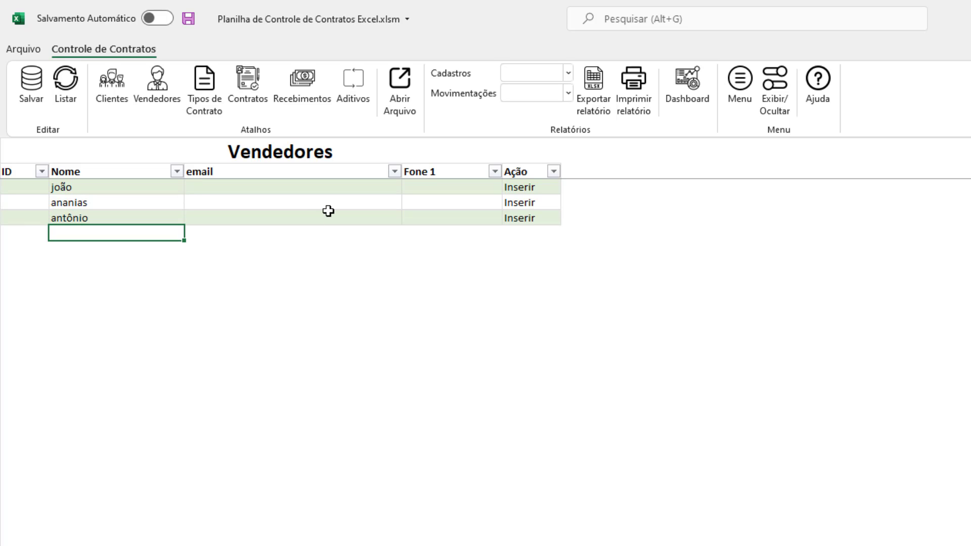
Save the salespeople and check their assigned IDs 1 to 3.
click(23, 78)
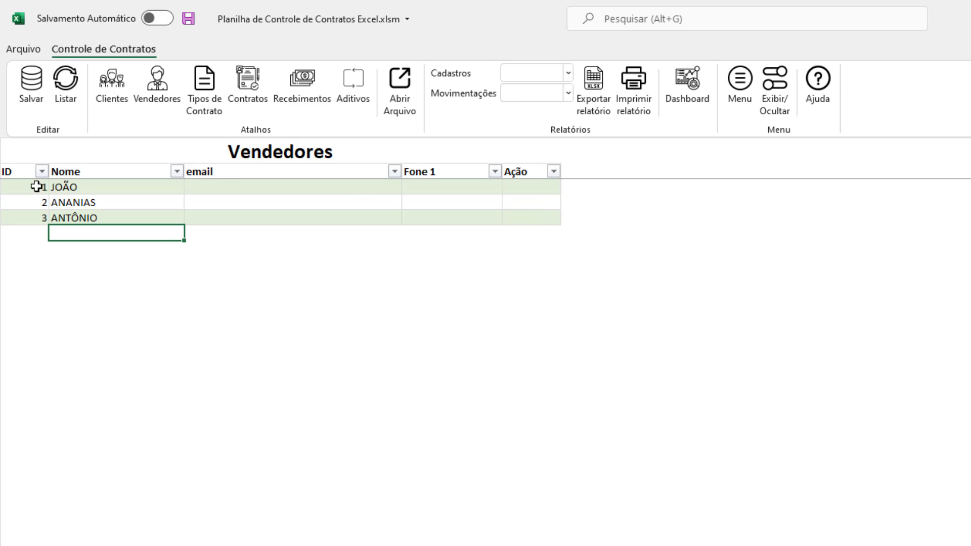
drag(36, 187, 37, 218)
click(292, 191)
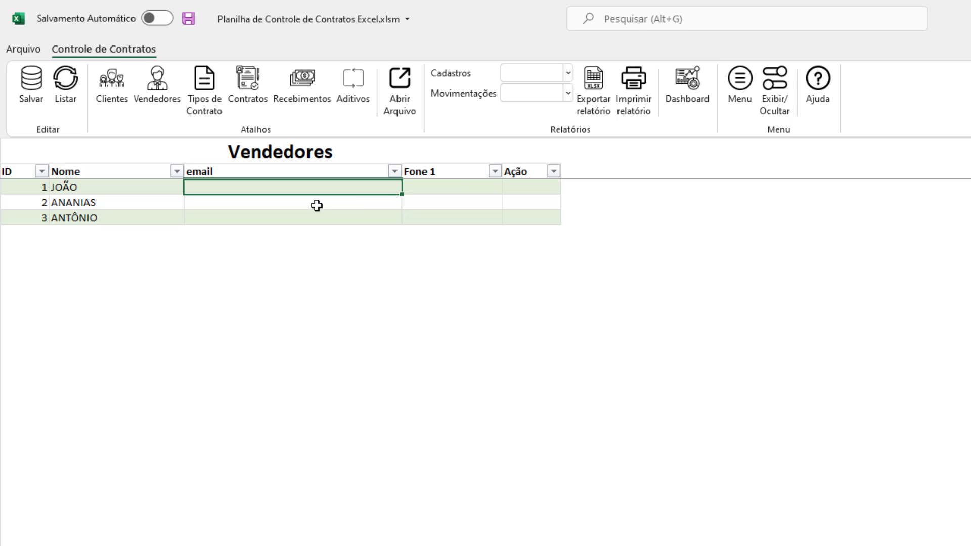
click(459, 186)
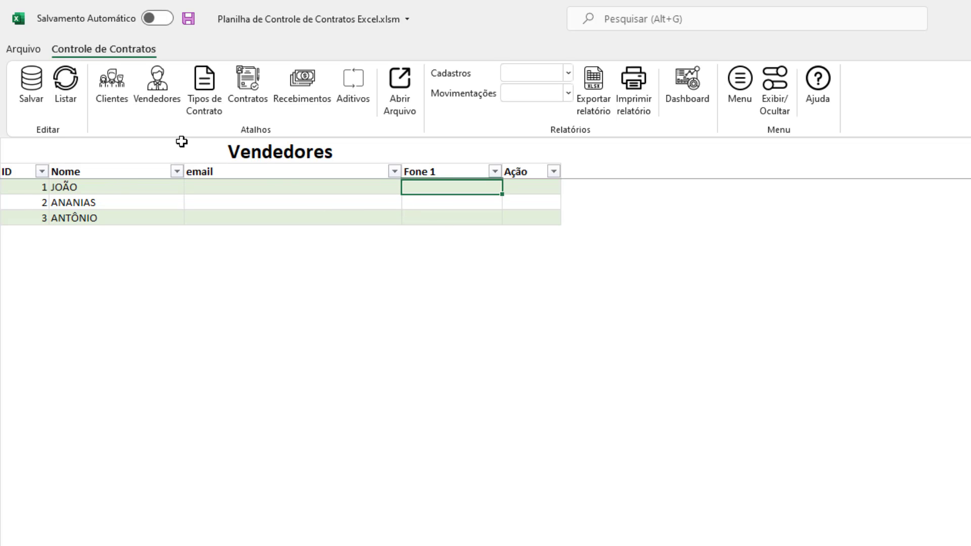
Enter the contract types aluguel and terceirização under Descrição and save them.
click(208, 84)
click(93, 180)
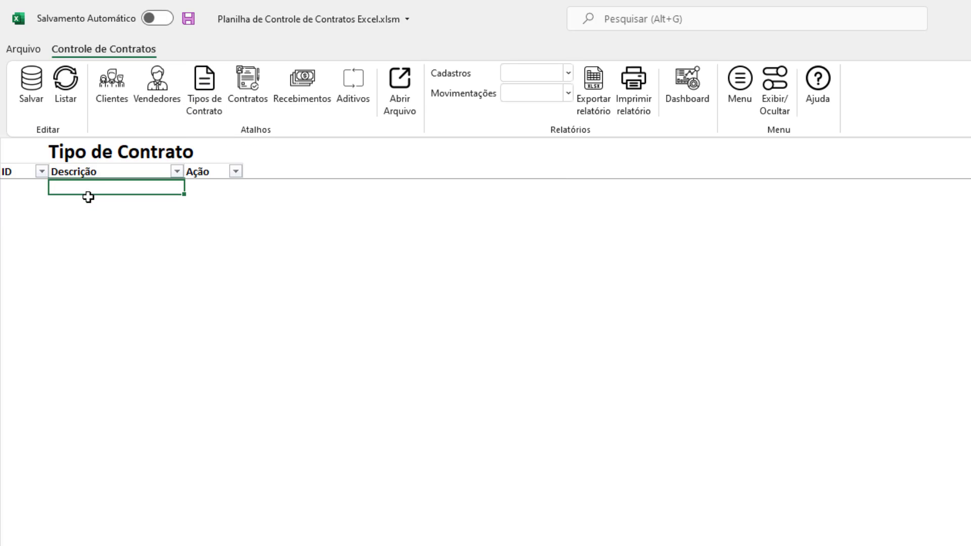
drag(89, 197, 88, 201)
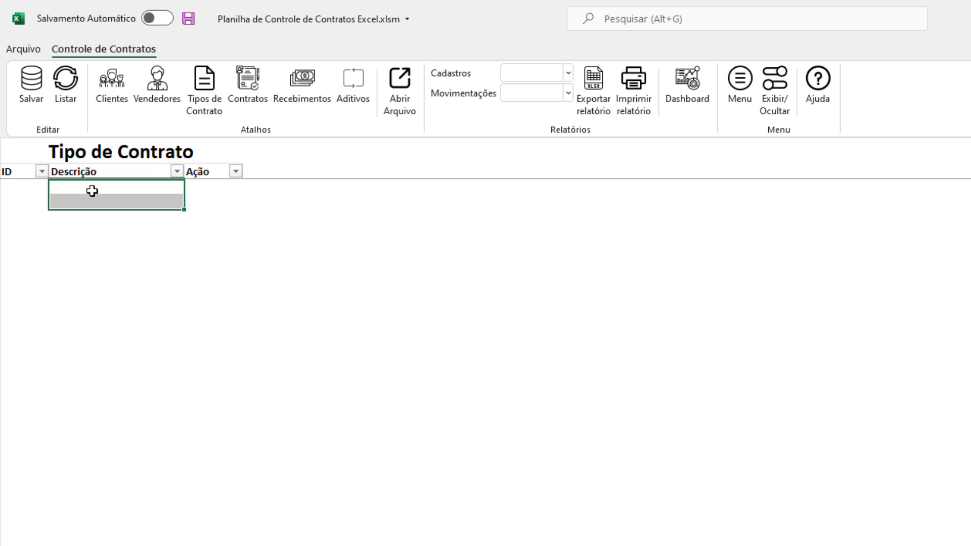
click(81, 184)
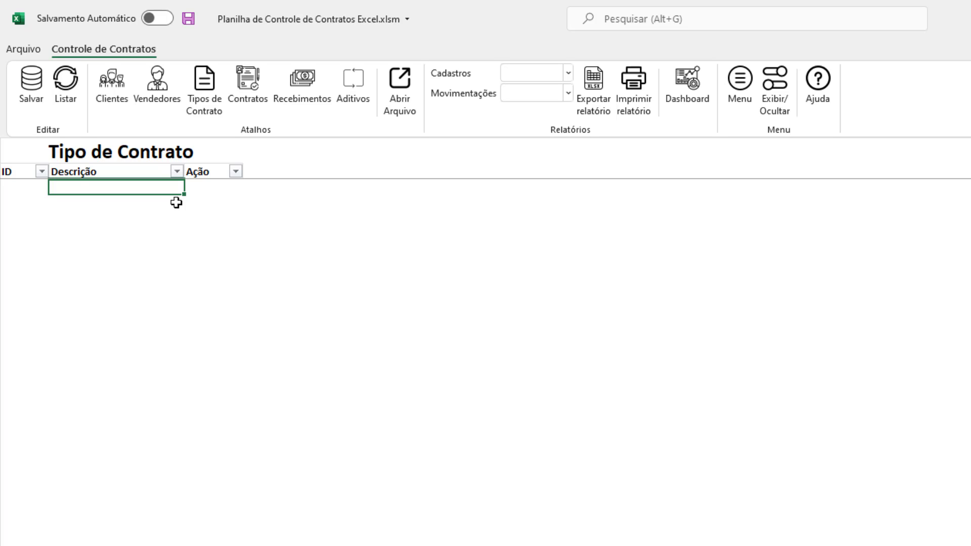
text(aluguel)
key(Return)
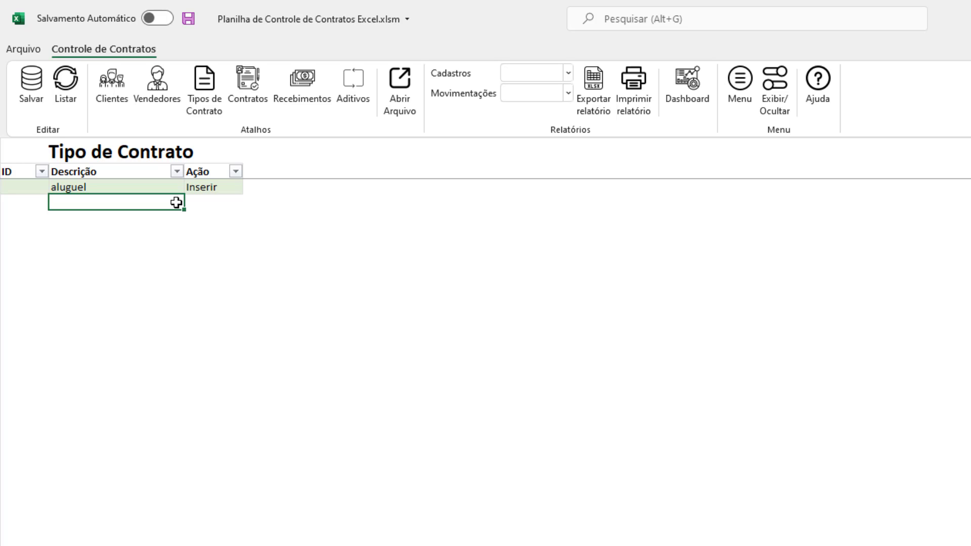
text(terceirização)
key(Return)
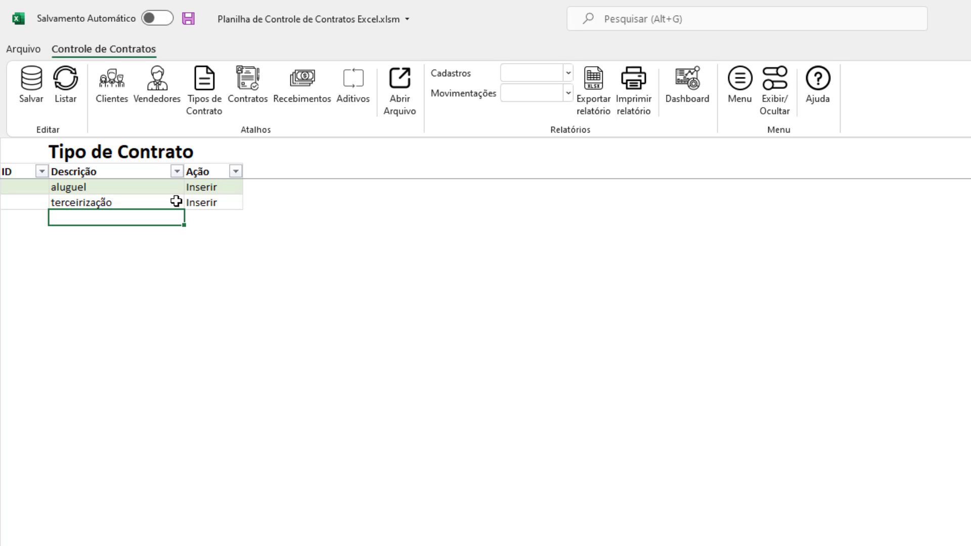
click(30, 84)
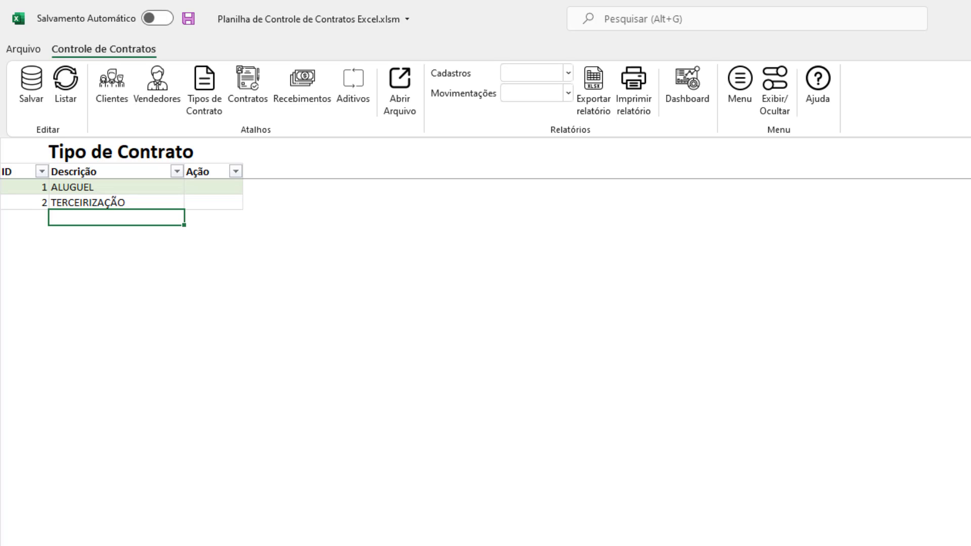
Add the contract types compra e venda and parceria below TERCEIRIZAÇÃO.
click(100, 217)
text(compra e venda)
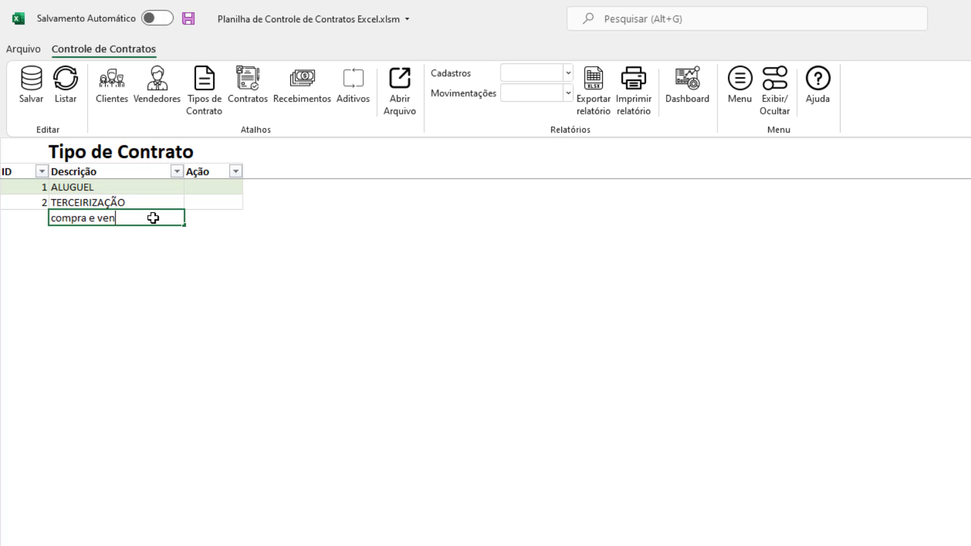
key(Return)
text(parceria)
key(Return)
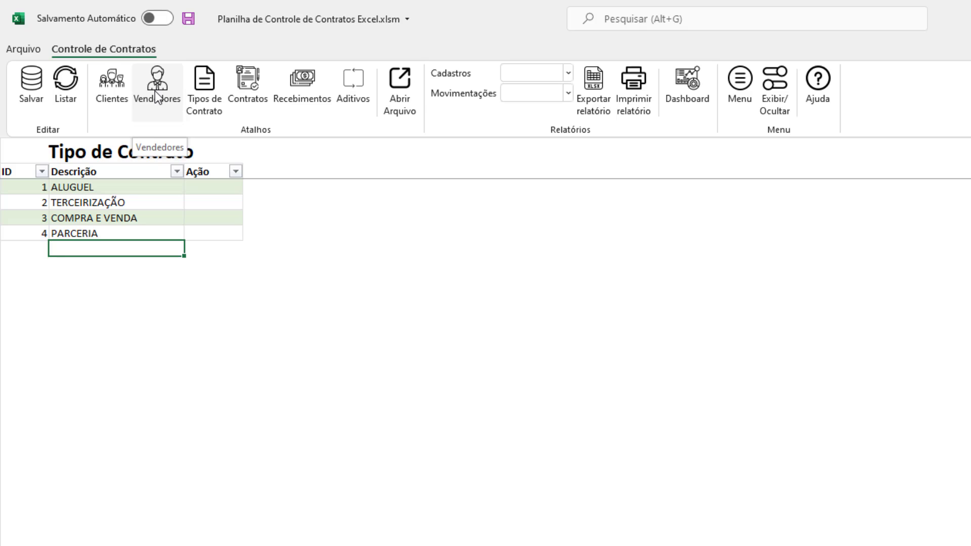
Open the Contratos table and check the Cliente dropdown lists the registered clients.
click(253, 80)
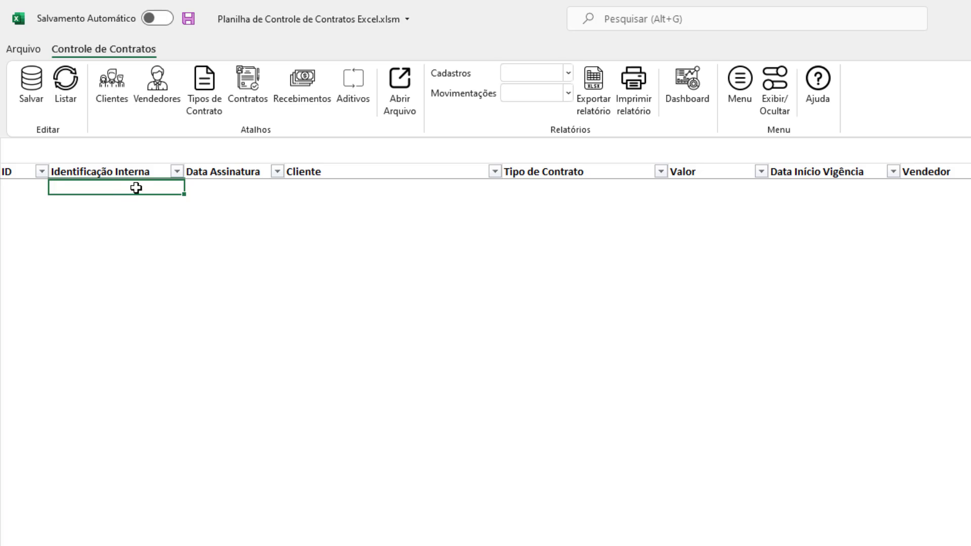
click(260, 187)
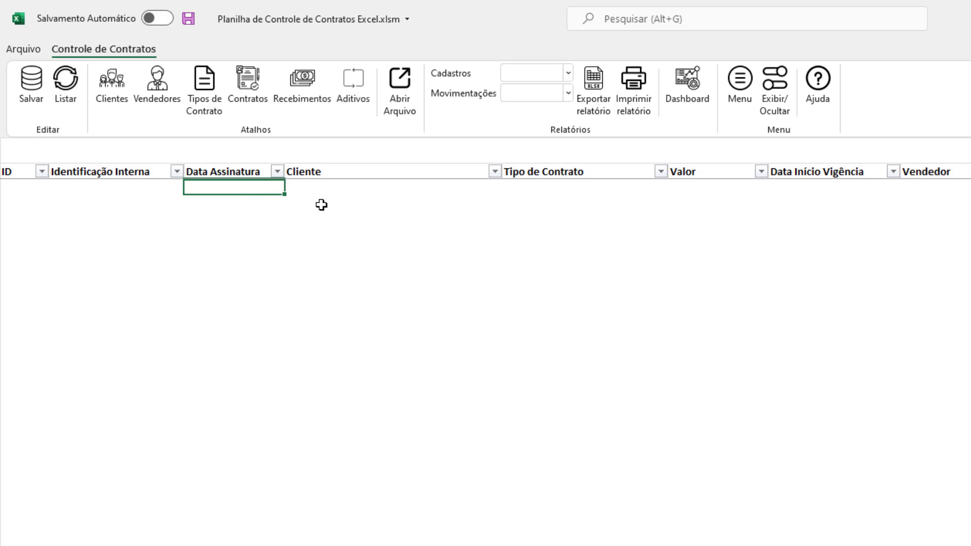
click(483, 188)
click(508, 190)
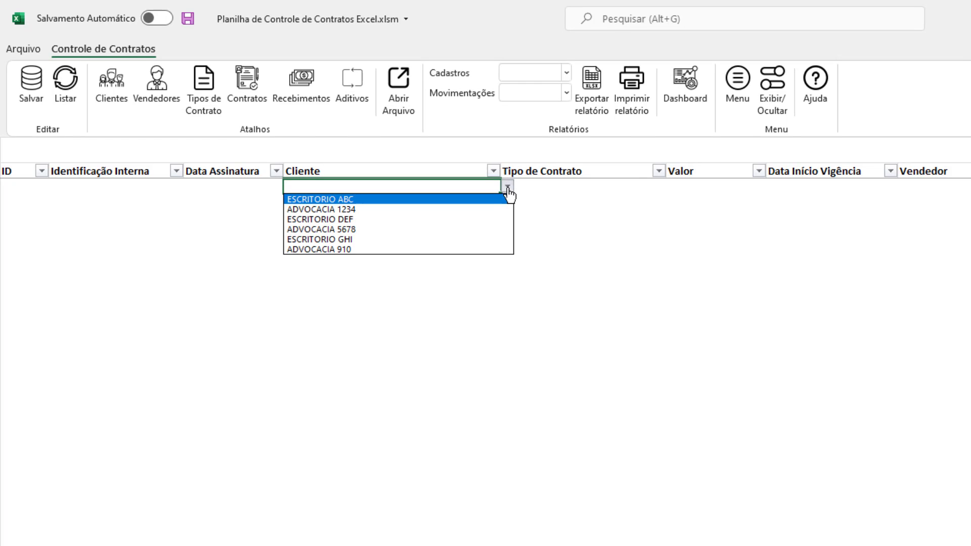
click(399, 147)
Step through the remaining contract fields, checking the Vendedor dropdown lists the salespeople.
click(522, 149)
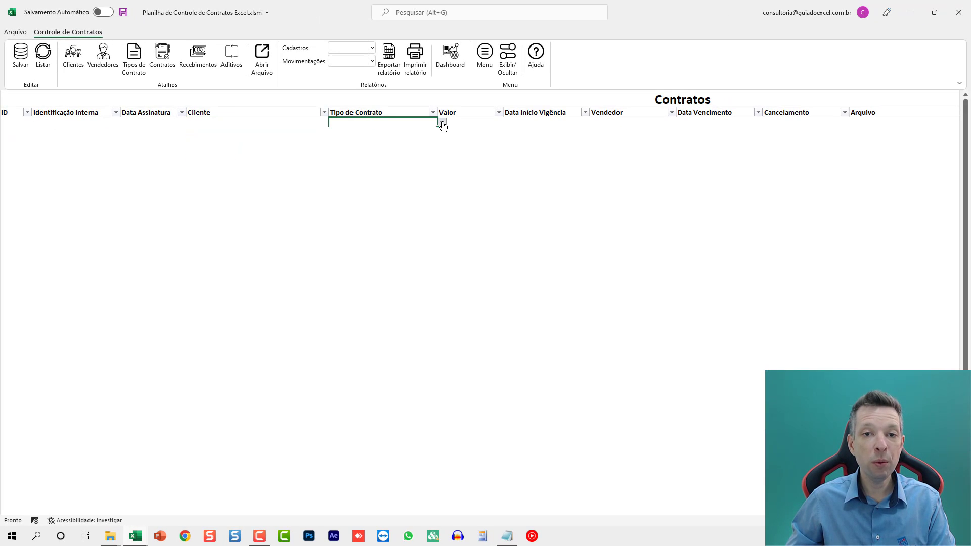
click(492, 124)
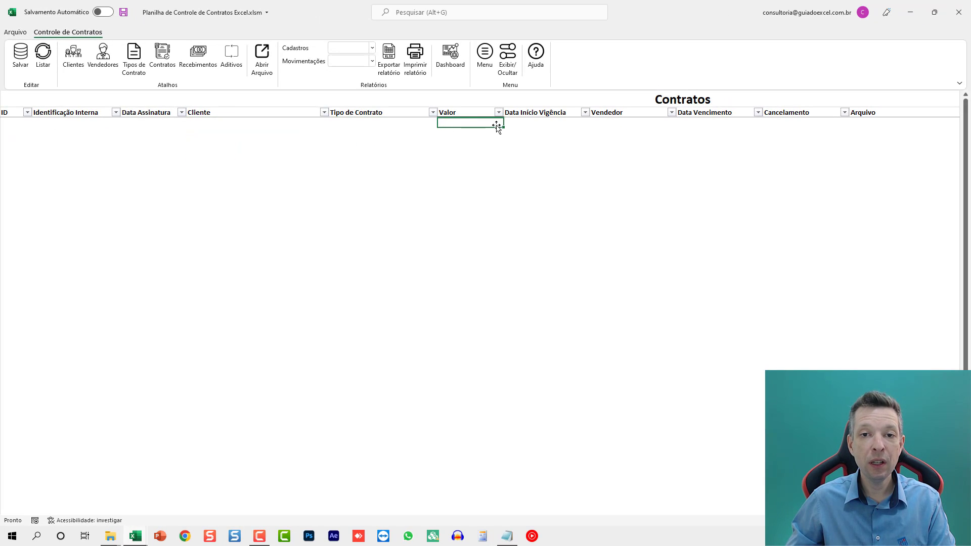
click(542, 123)
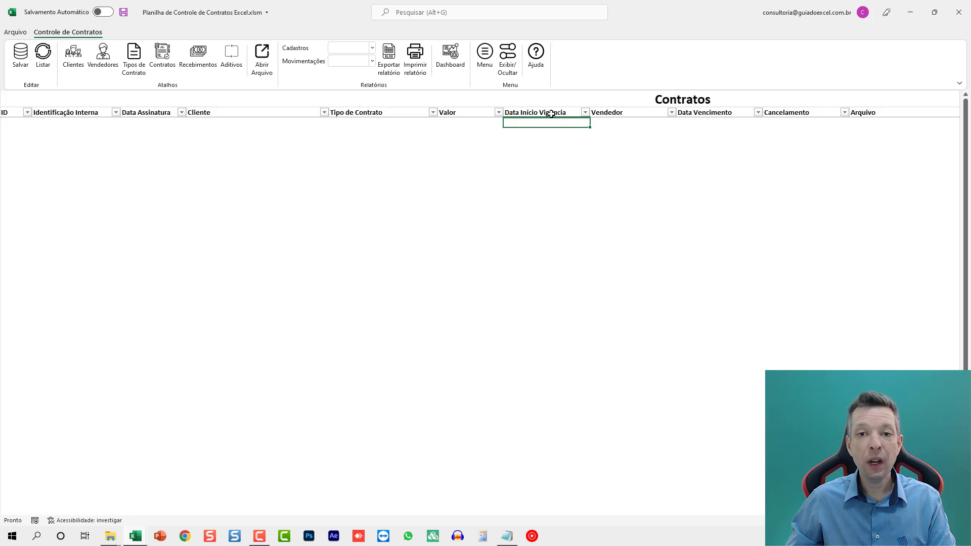
click(671, 124)
click(679, 123)
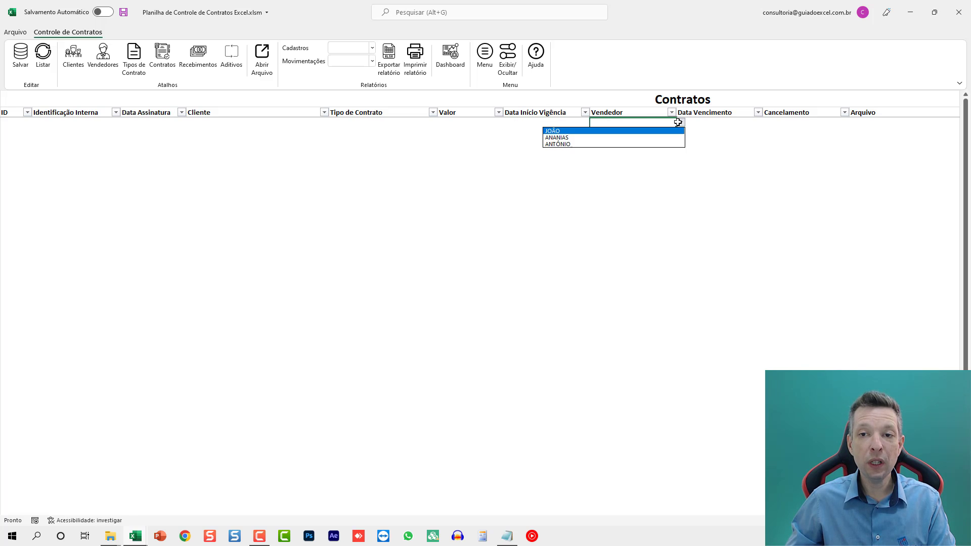
click(698, 124)
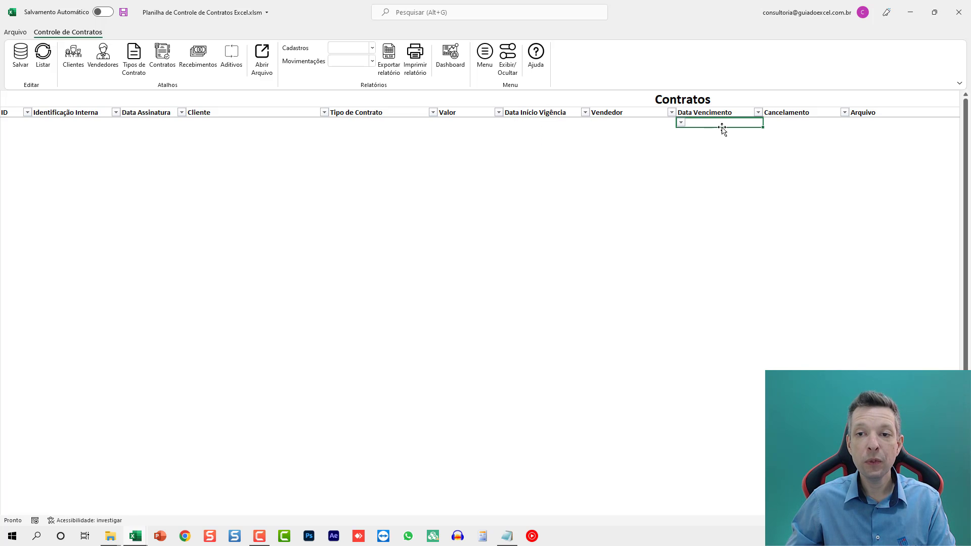
click(779, 124)
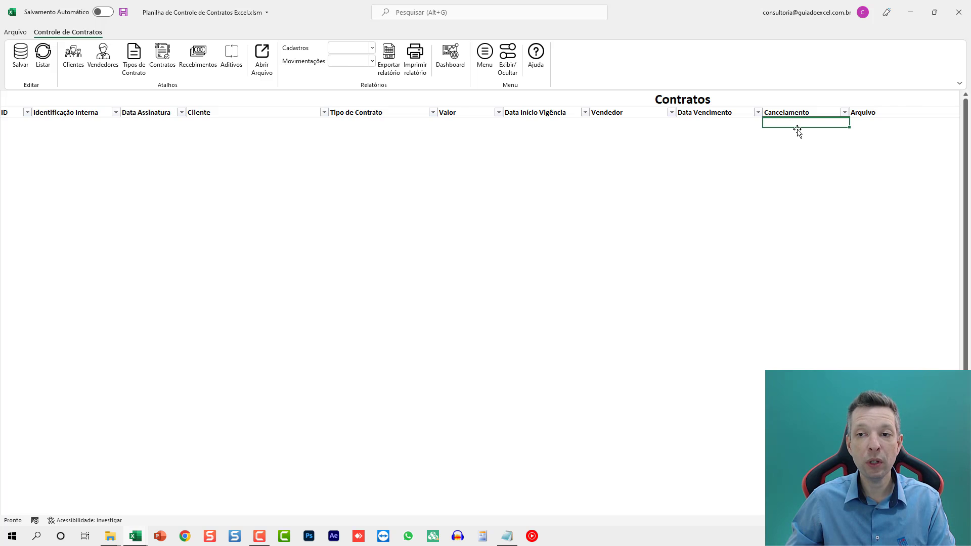
key(Tab)
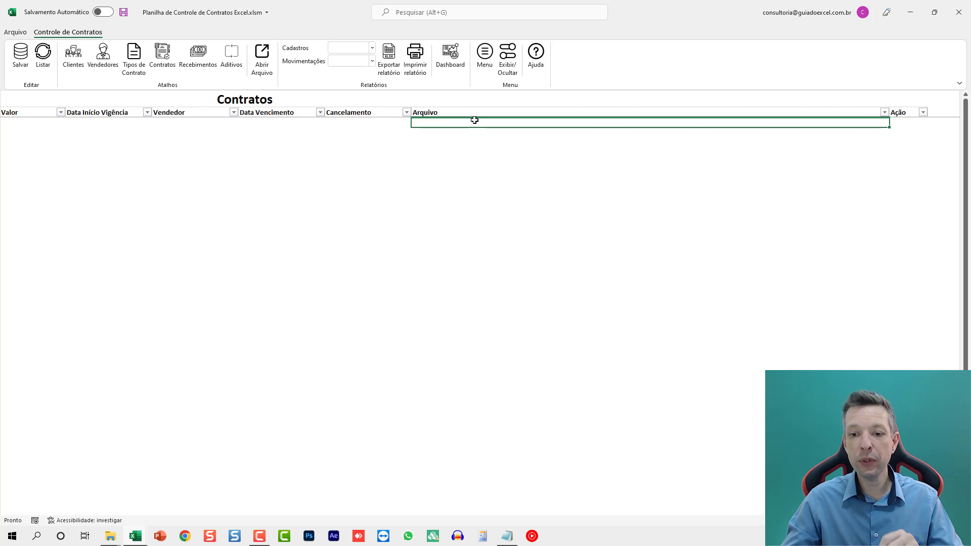
key(Home)
key(Tab)
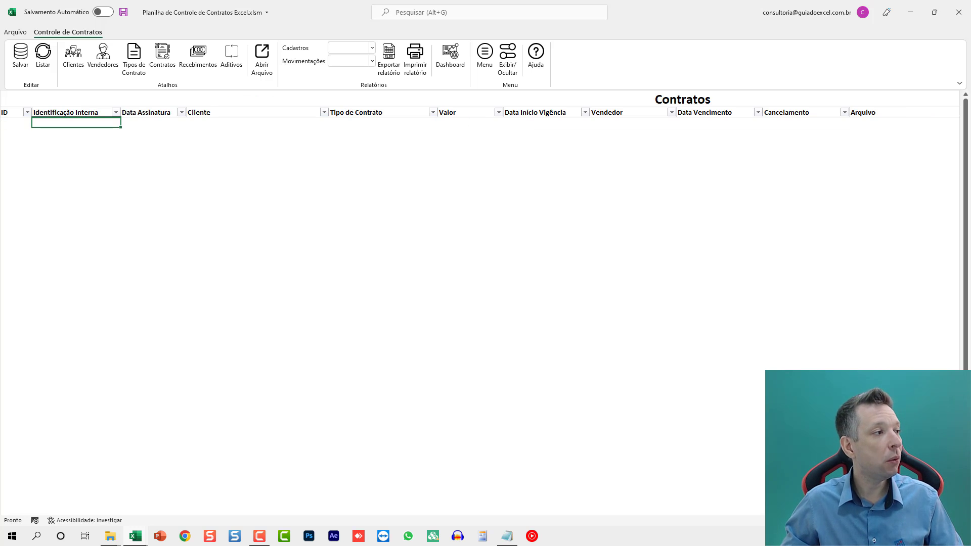
key(alt+Tab)
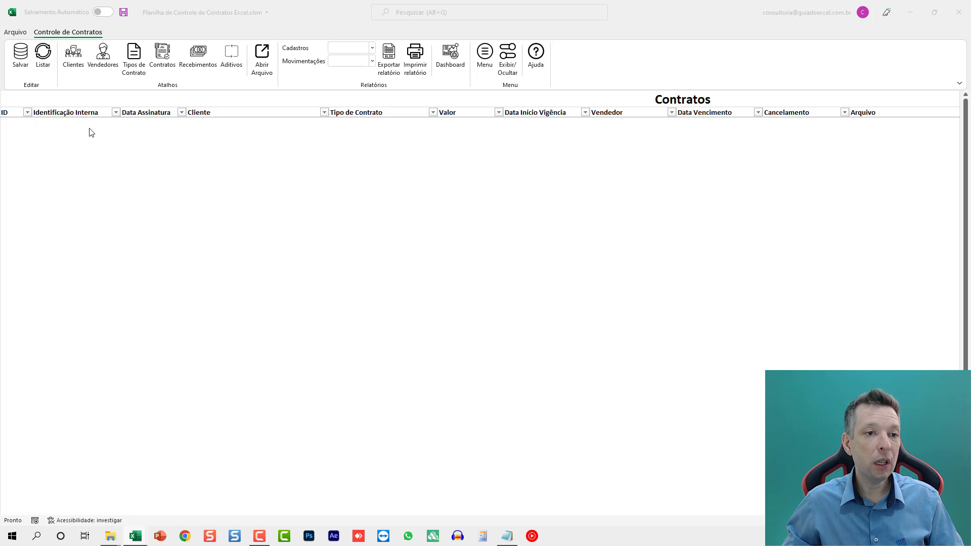
Start contract 1 signed 11/05/2022 for client ESCRITORIO ABC with contract type ALUGUEL.
key(alt+Tab)
text(contrato)
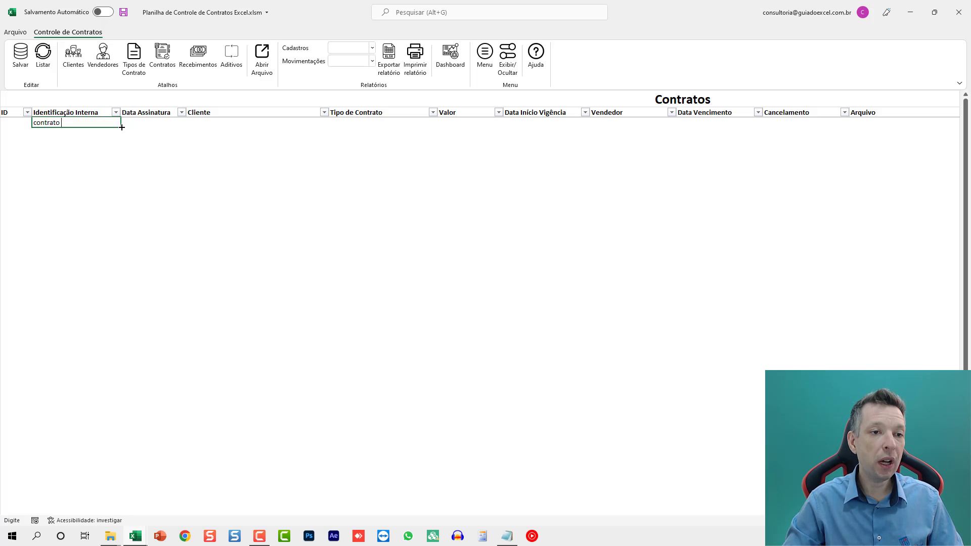
key(Tab)
text(11/05)
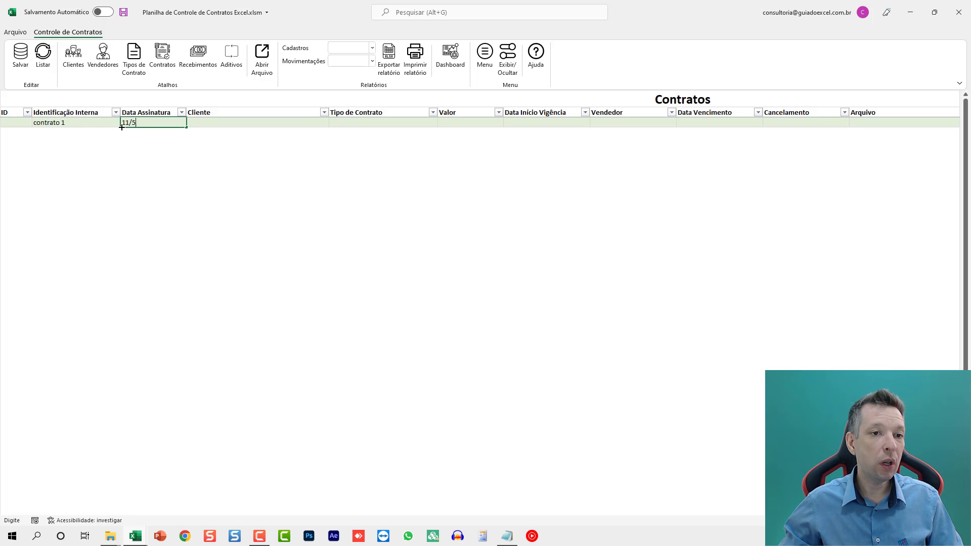
key(Tab)
key(alt+Down)
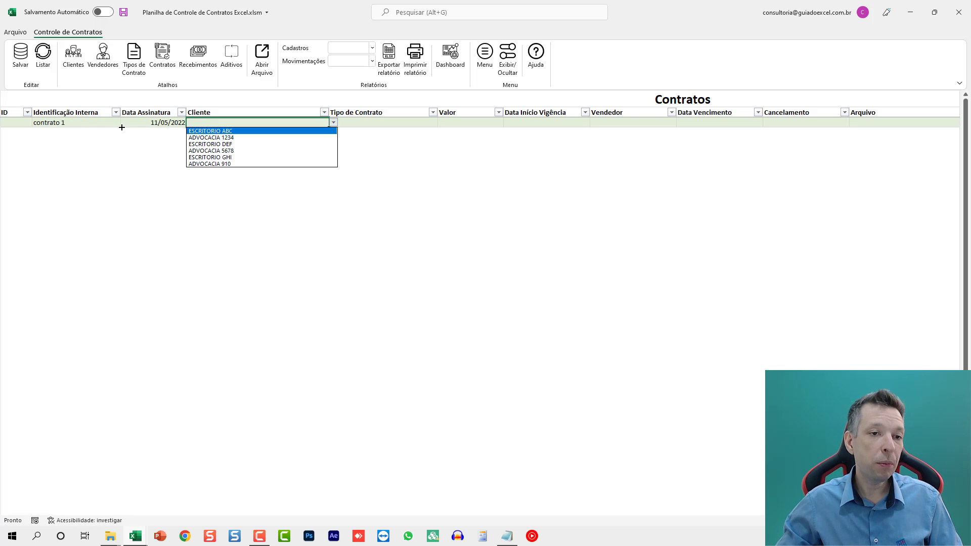
key(Down)
key(Return)
key(Tab)
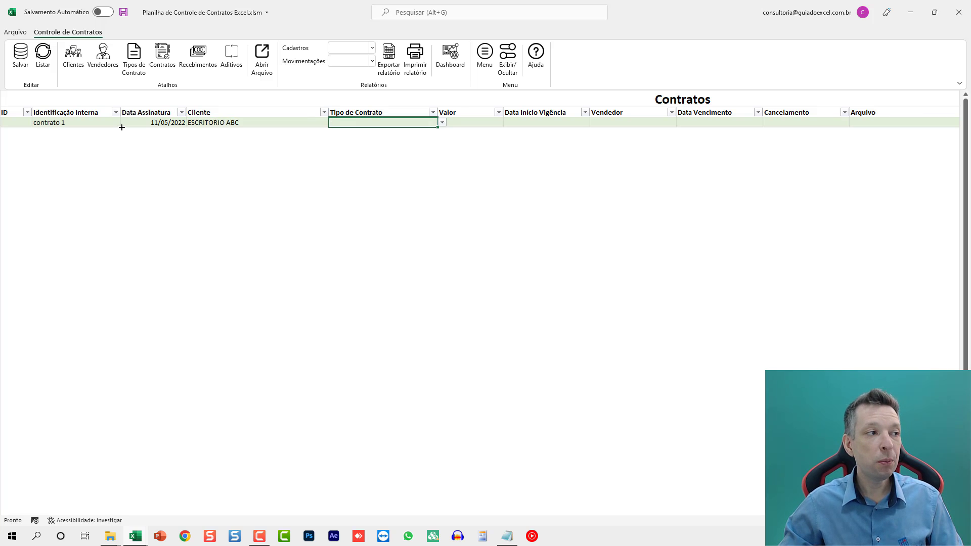
key(alt+Down)
key(Down)
key(Return)
key(Tab)
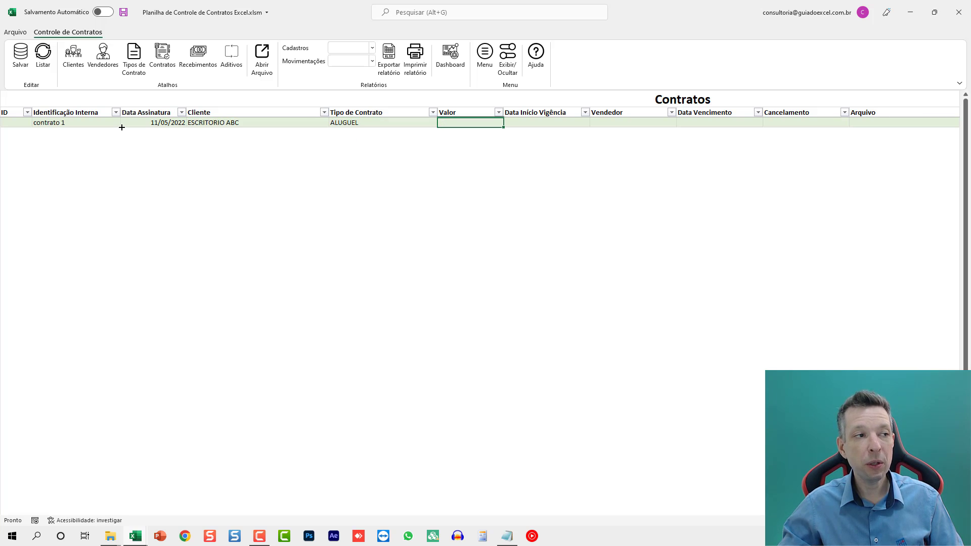
Enter value 1.350,00, start date 11/05/2022, the seller and due date 11/05/2023.
text(1350)
key(Tab)
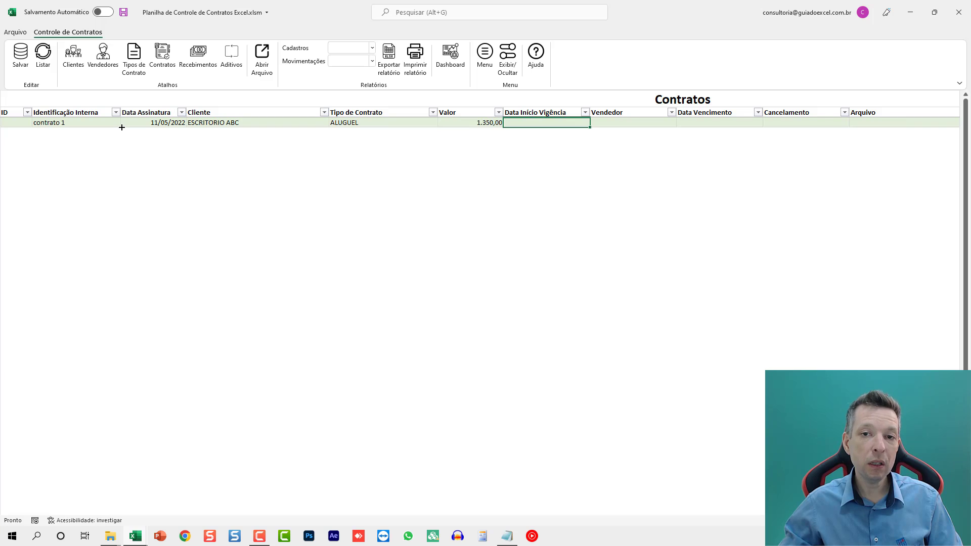
text(11/5)
key(Tab)
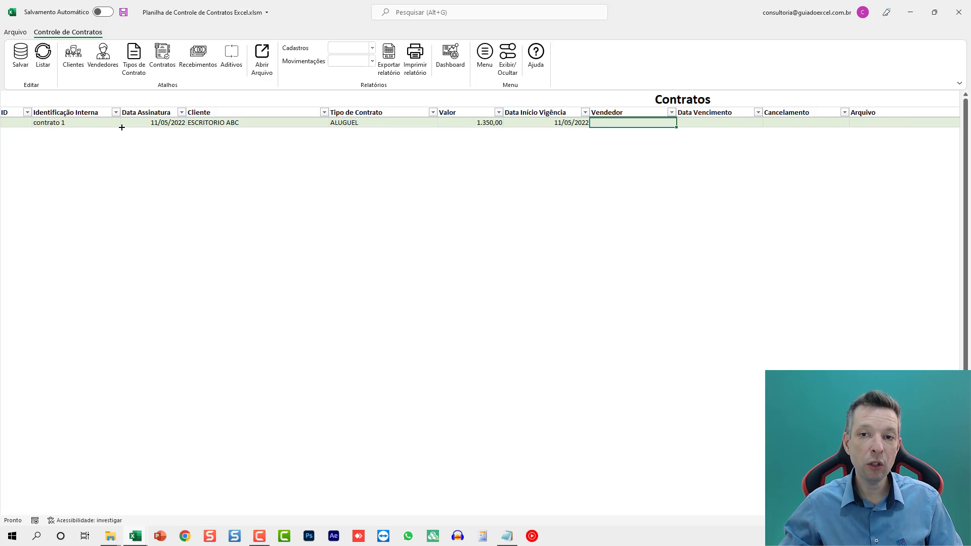
key(alt+Down)
key(Return)
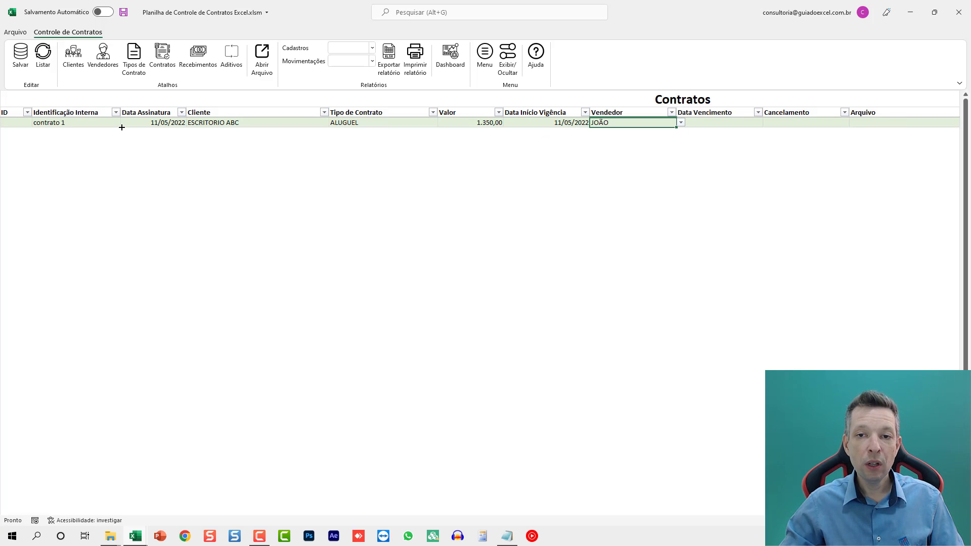
key(Tab)
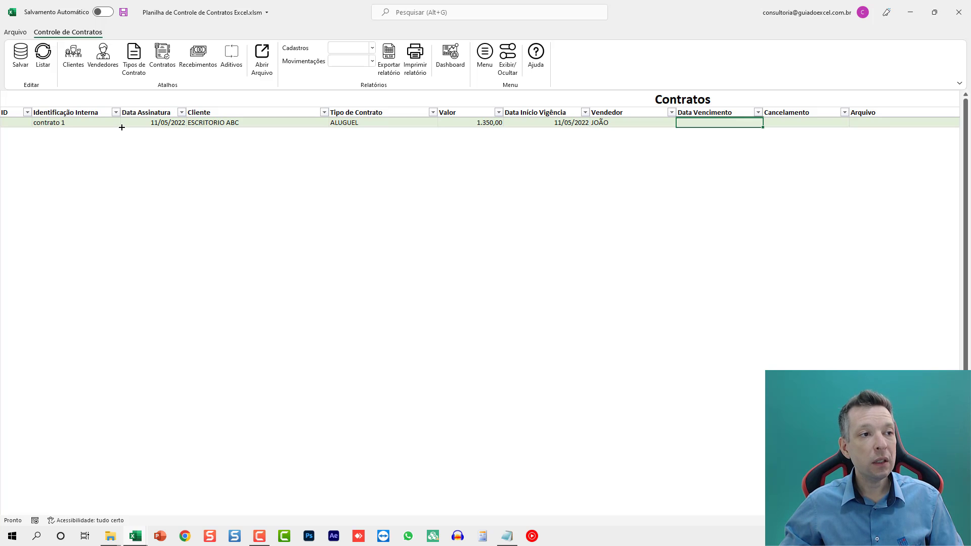
text(11/5/23)
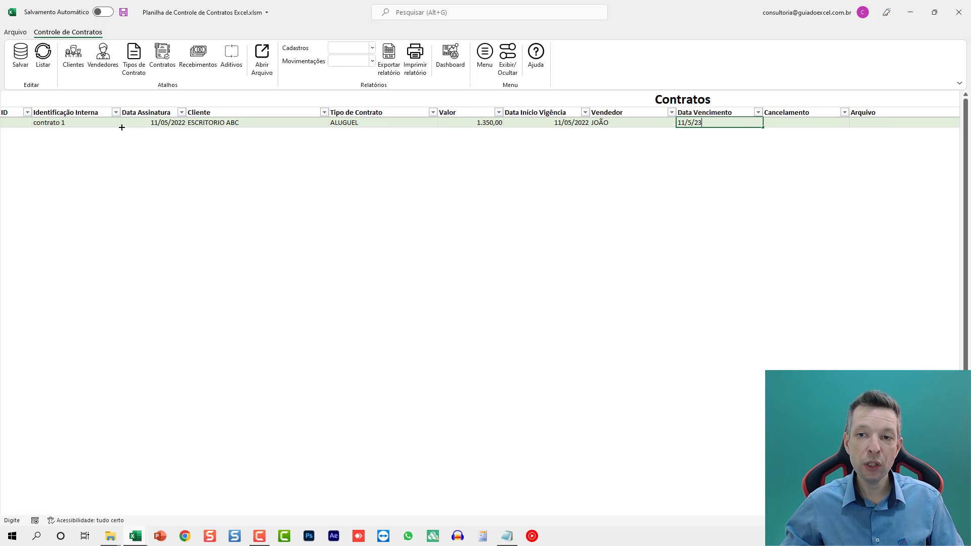
key(Tab)
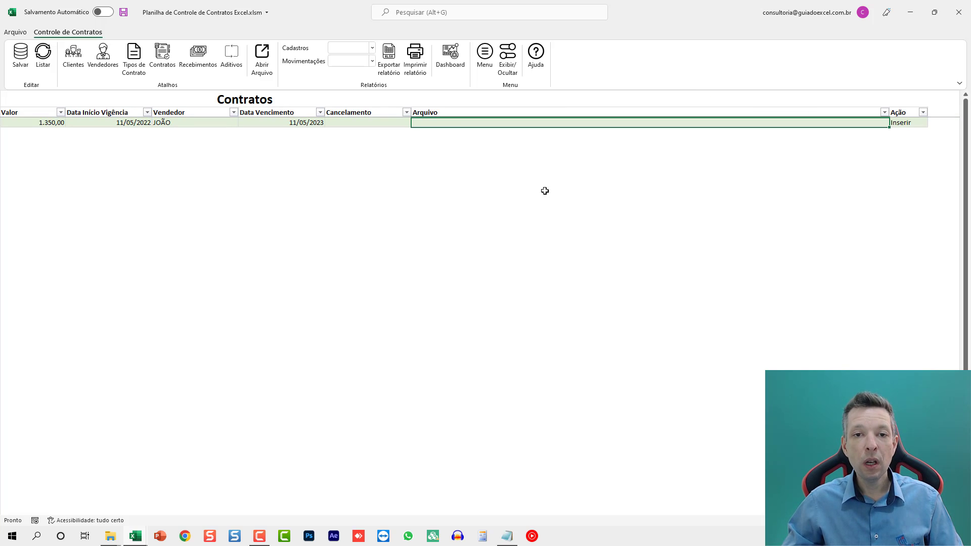
Attach C:\temp\Modelo de Contrato - Concessao.doc to contract 1's Arquivo cell.
double_click(456, 122)
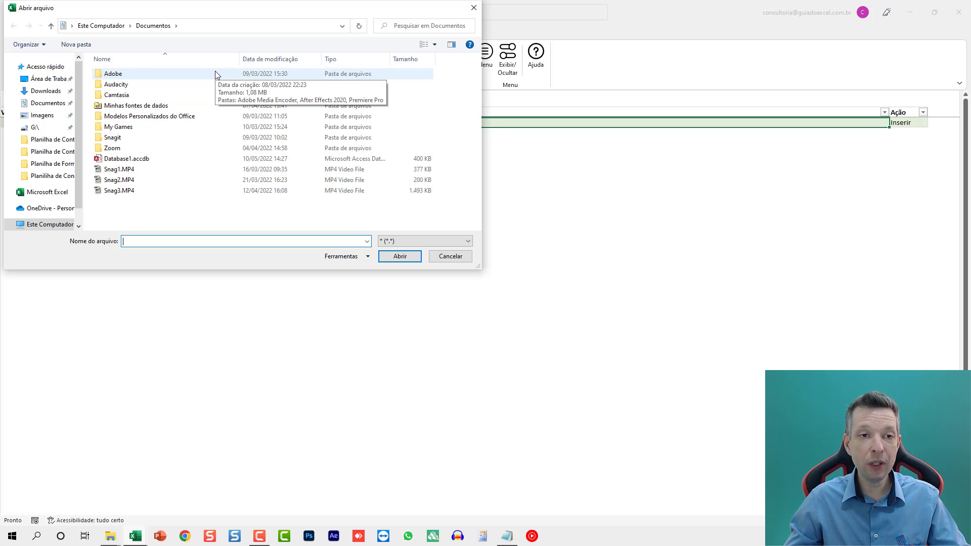
click(212, 24)
text(c:\temp)
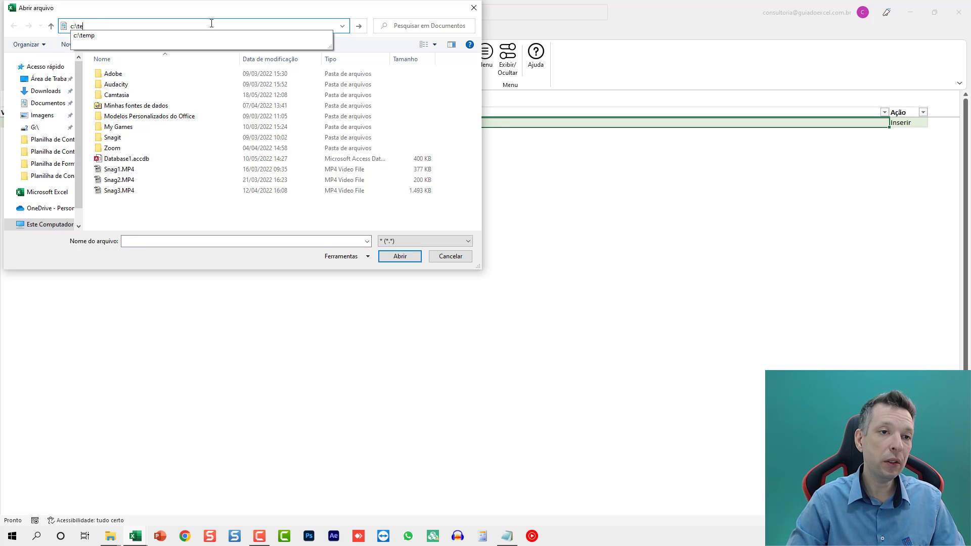
key(Return)
double_click(148, 73)
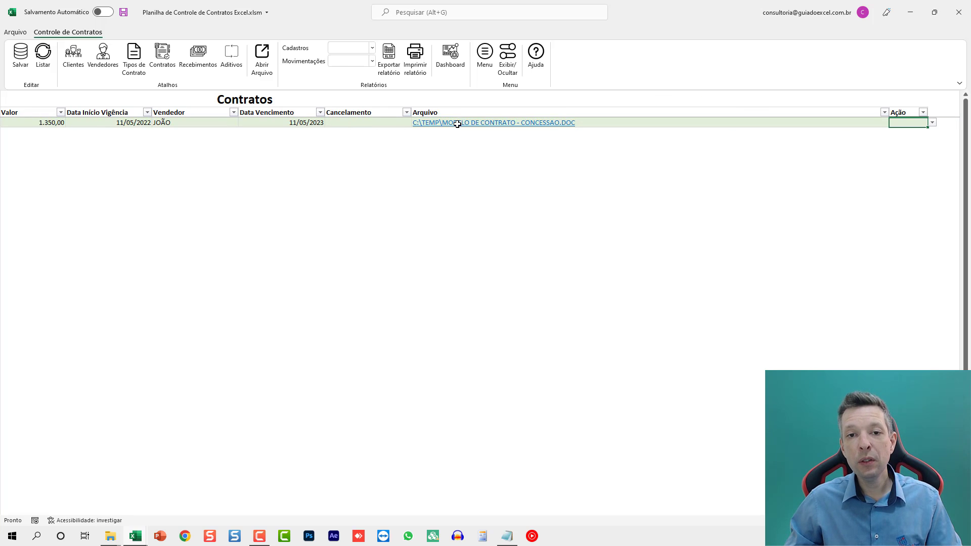
click(454, 124)
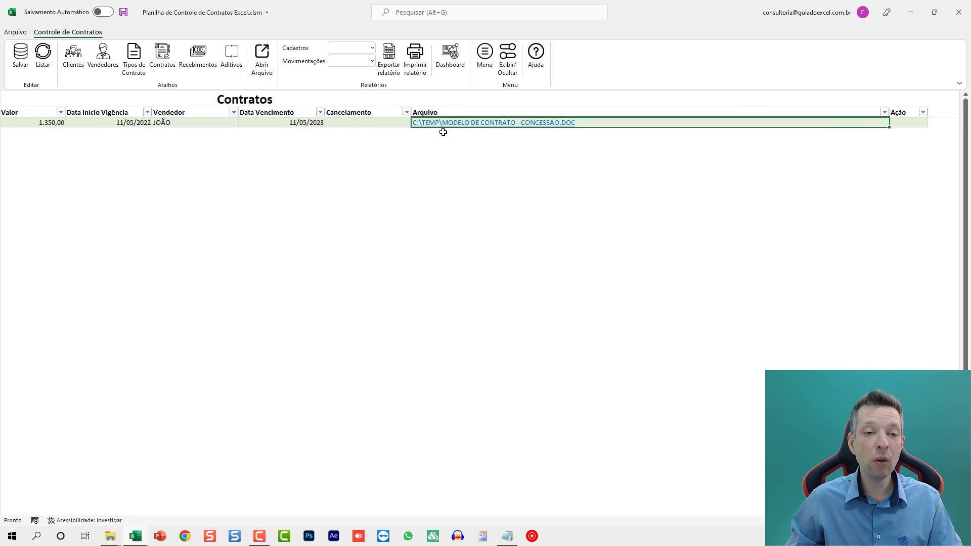
Open contract 1's linked document in Word, scroll through it and close it.
click(266, 60)
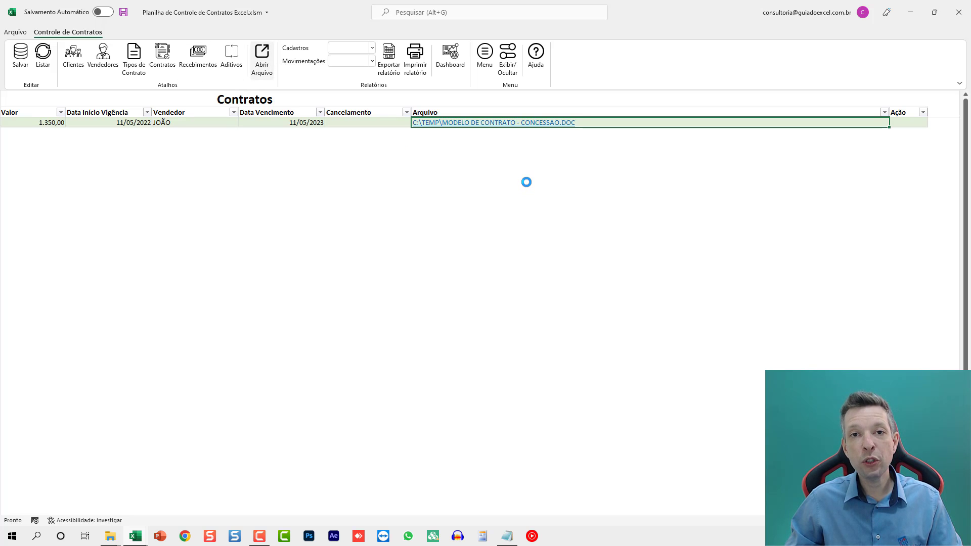
scroll(516, 216, down, 5)
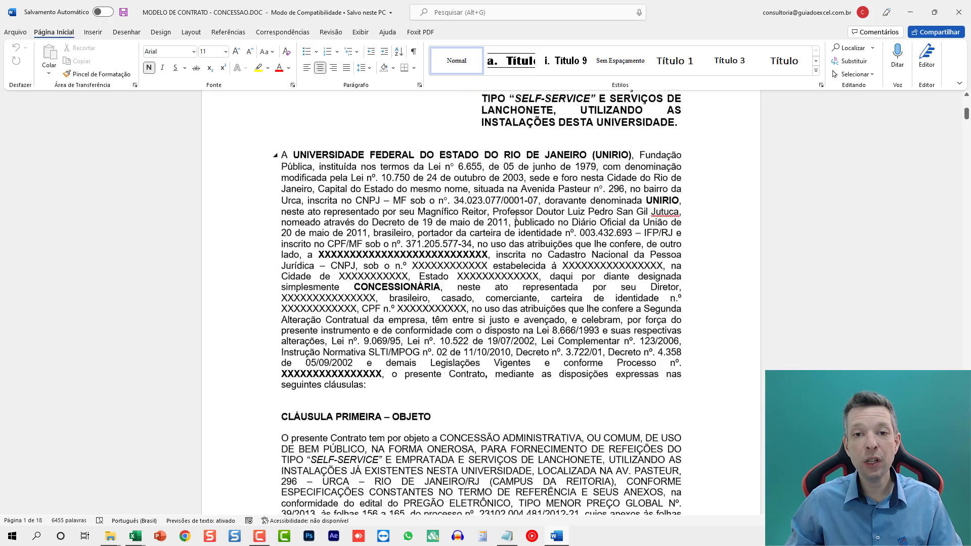
scroll(516, 216, down, 8)
scroll(523, 215, up, 14)
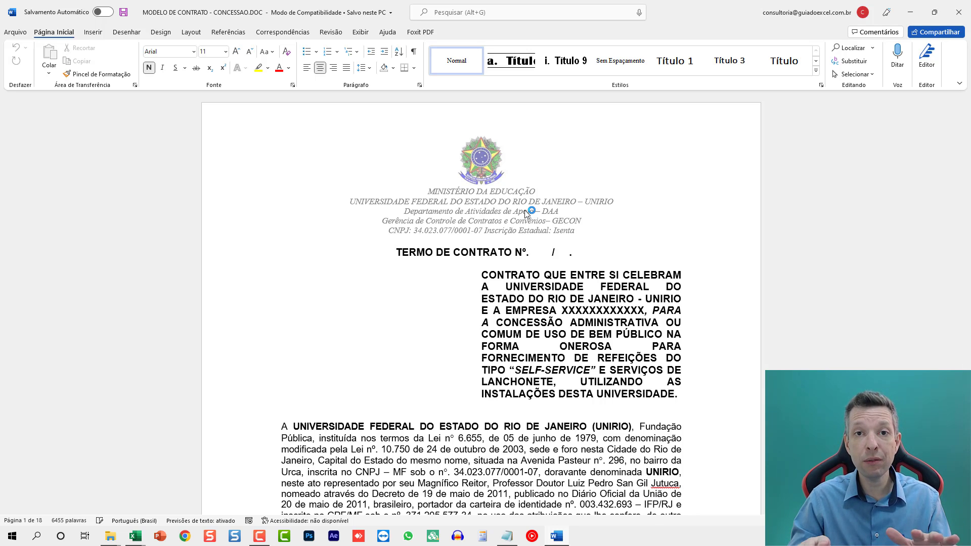
click(958, 12)
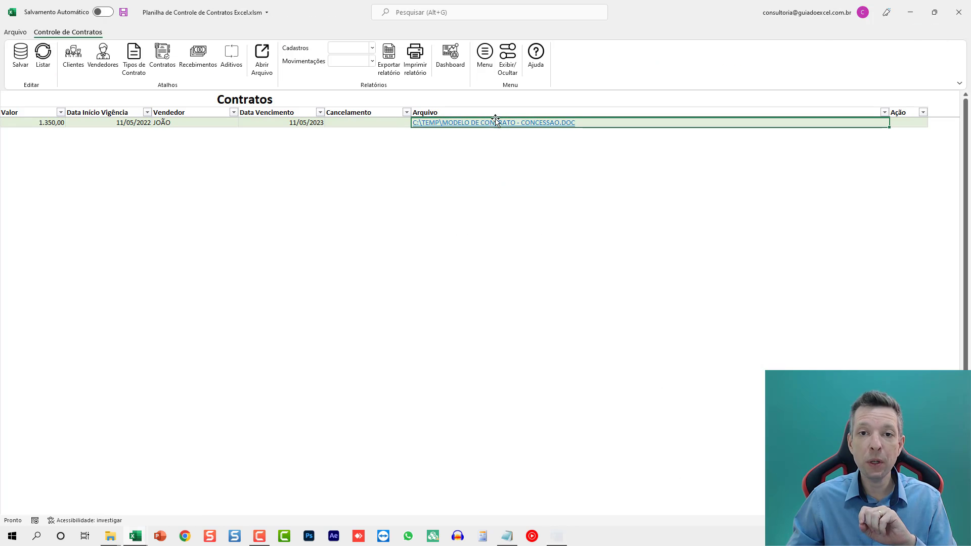
Reopen the linked contract document from its file cell and close it again.
click(399, 123)
click(428, 123)
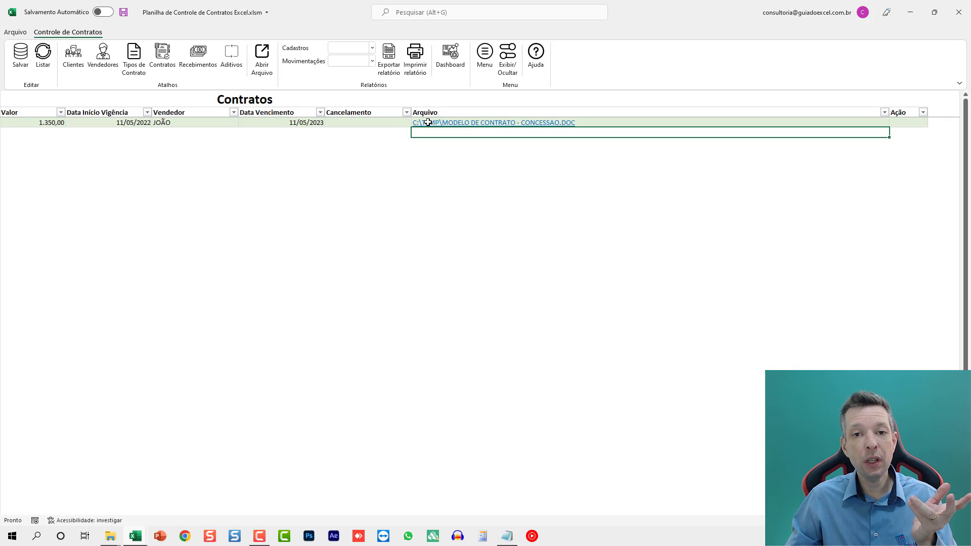
click(269, 65)
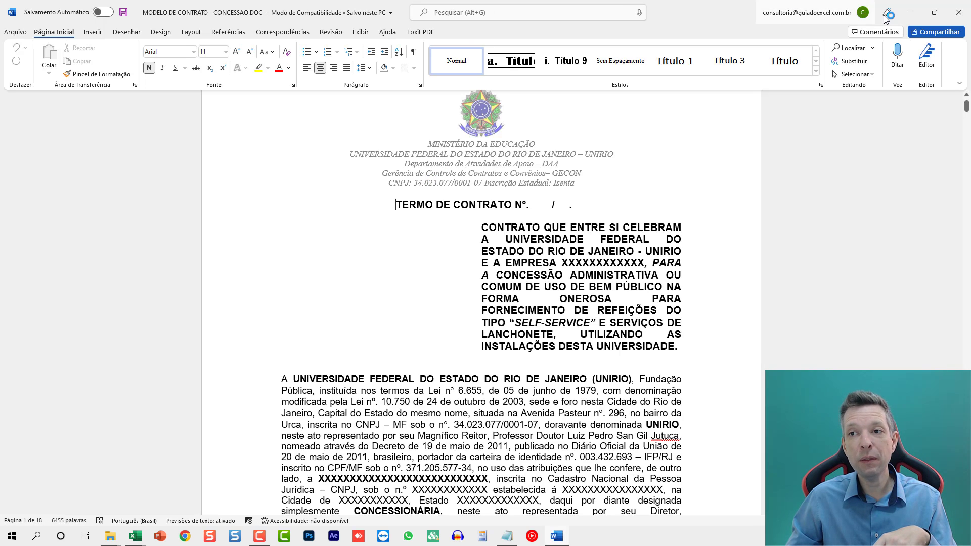
click(934, 12)
Close the reopened document and move along CONTRATO 14's row to its Arquivo column.
click(706, 108)
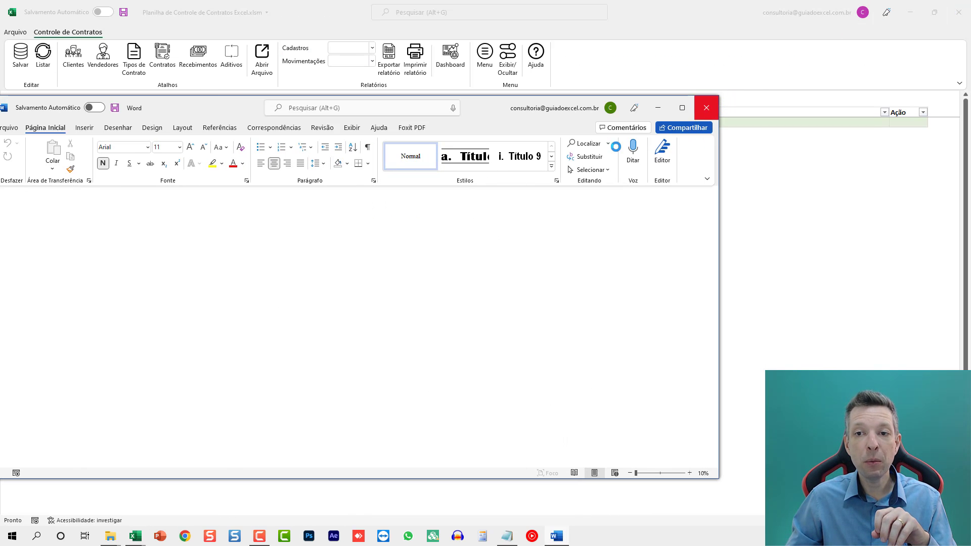
click(282, 122)
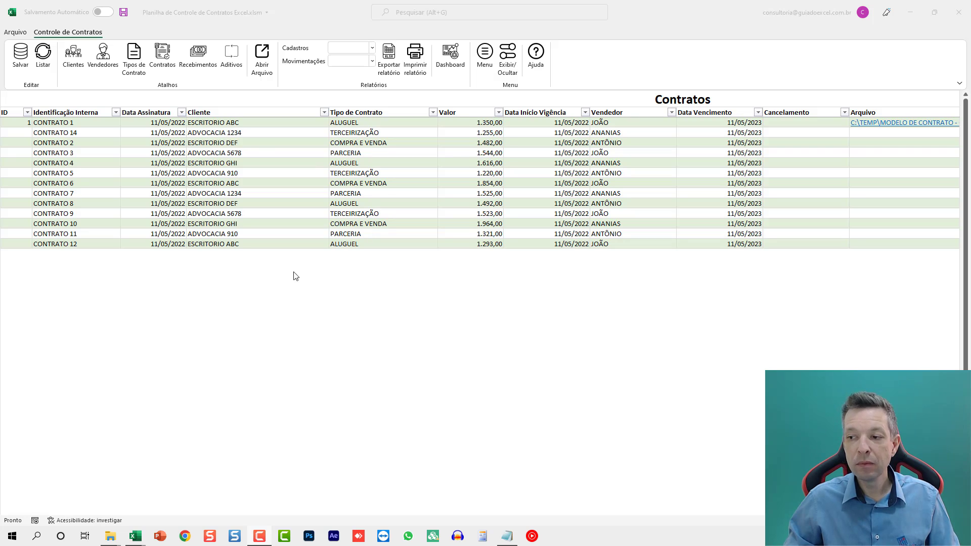
click(69, 133)
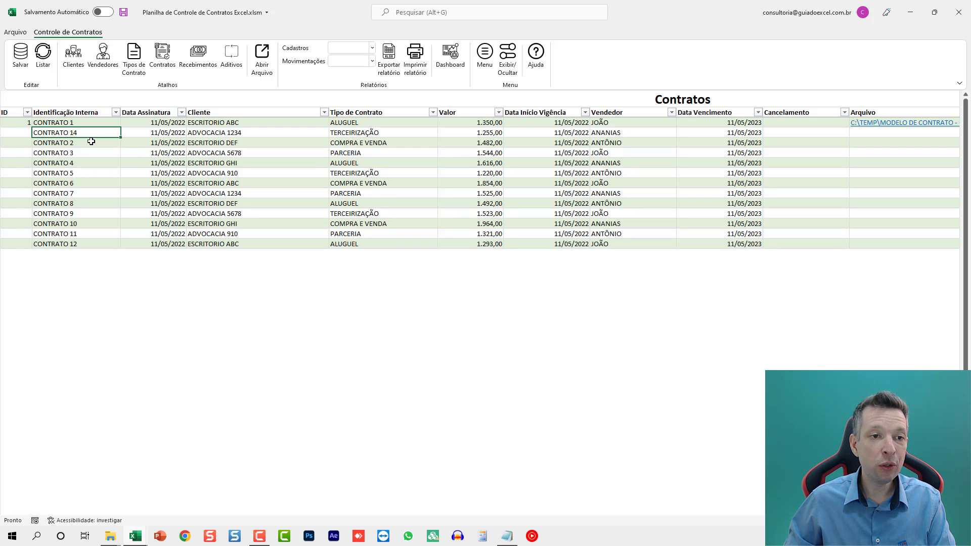
key(Right)
key(Right)
key(Right)
key(Right)
key(Right)
key(Right)
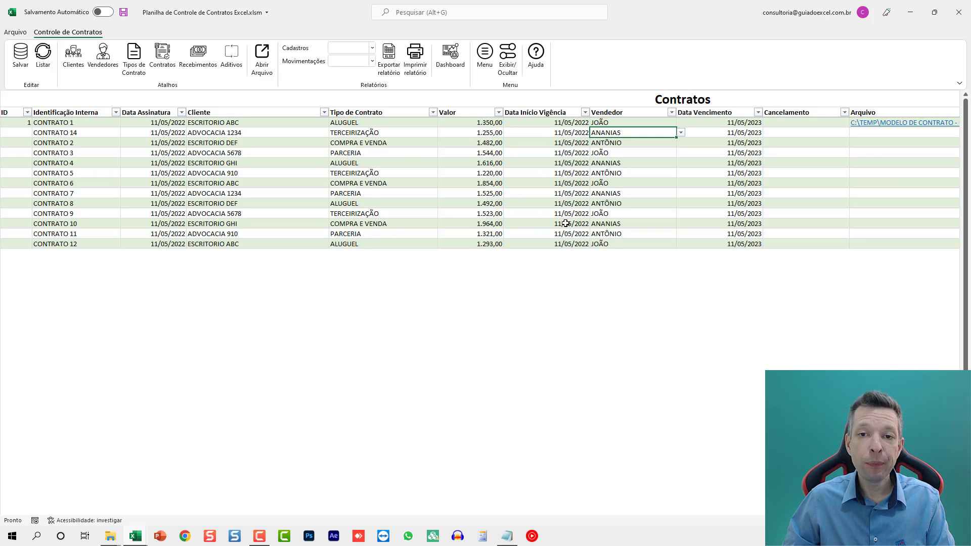
key(Right)
key(Right)
key(Right)
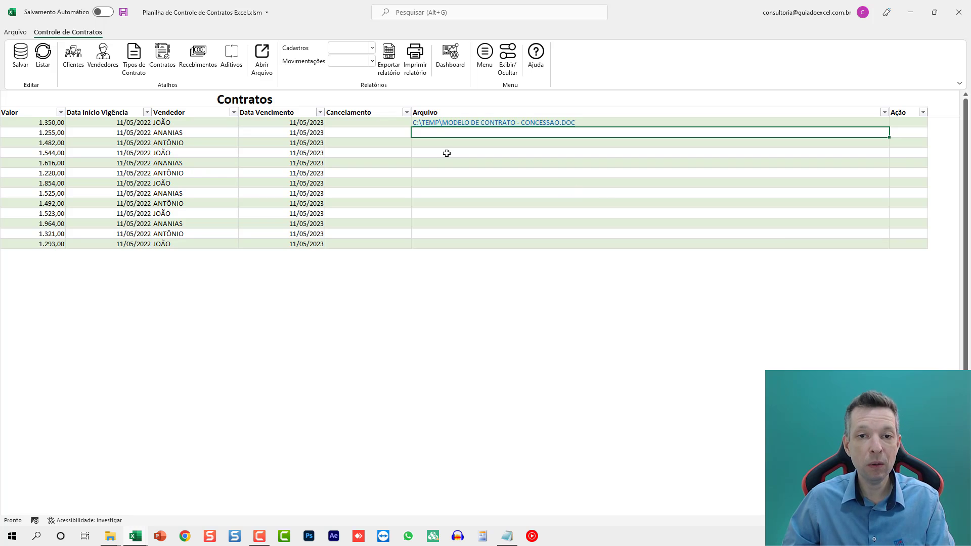
Attach Históricodeações.xlsx to CONTRATO 14 and save the contract changes.
double_click(460, 131)
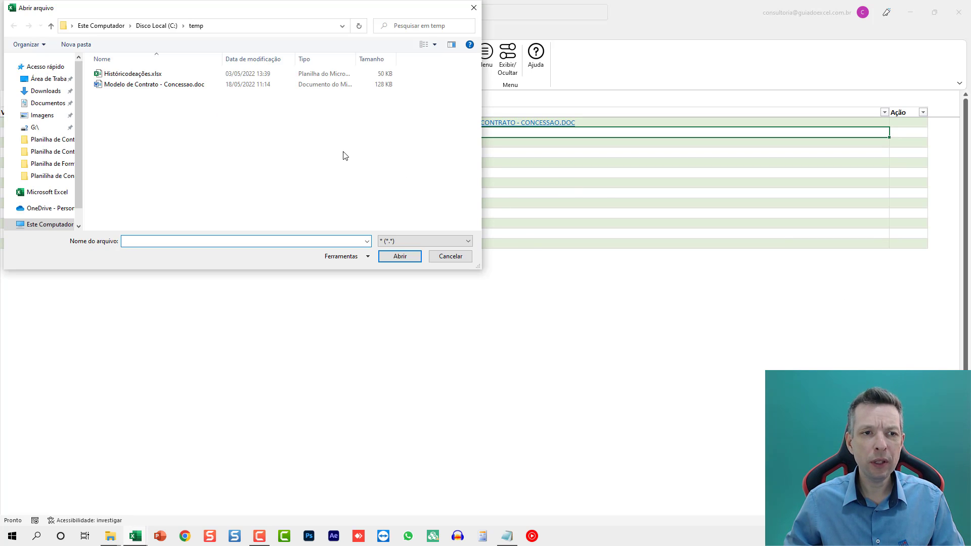
double_click(127, 75)
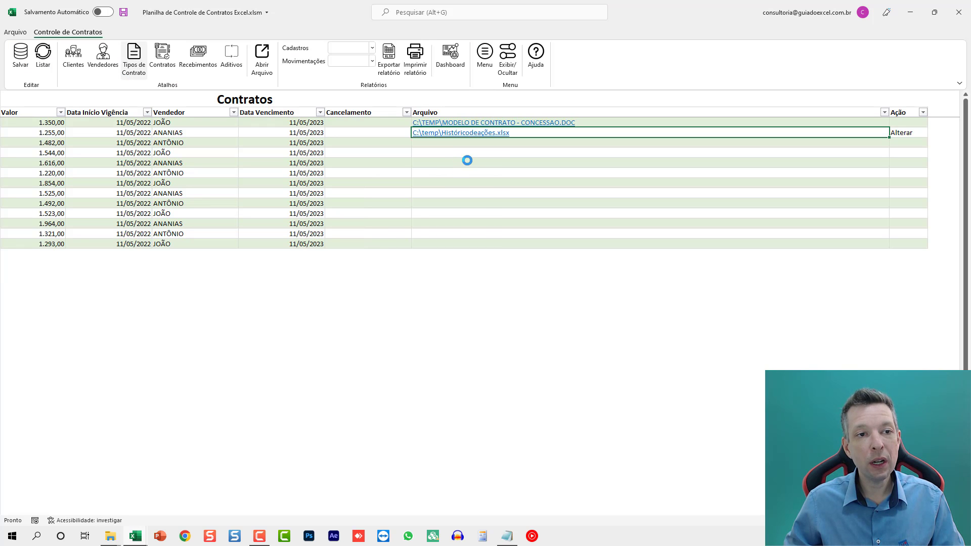
click(20, 55)
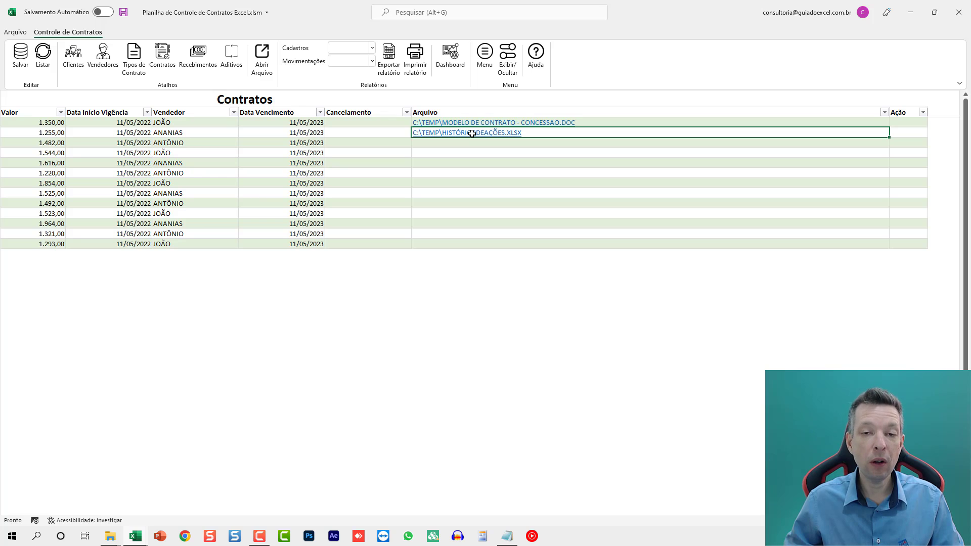
Open the linked Históricodeações.xlsx workbook, then close it without saving.
click(263, 62)
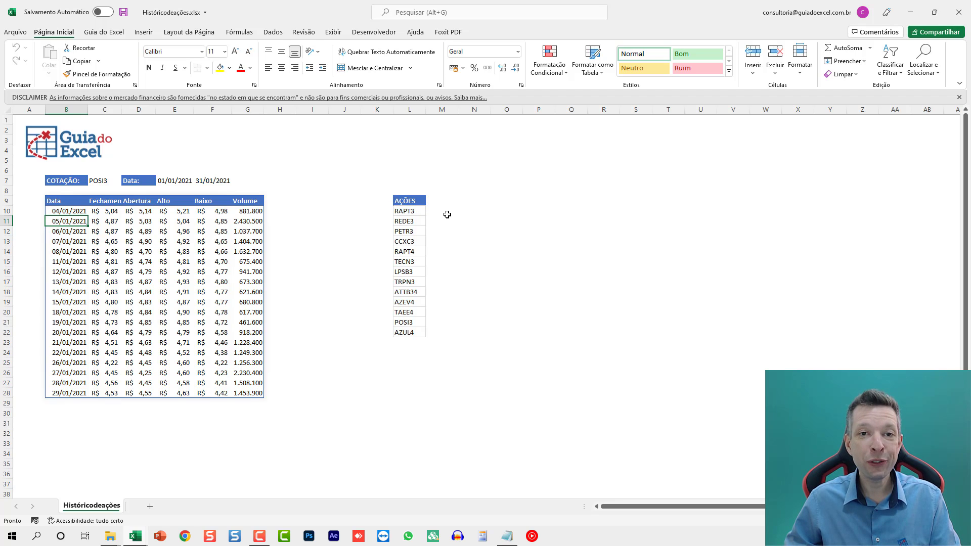
click(959, 12)
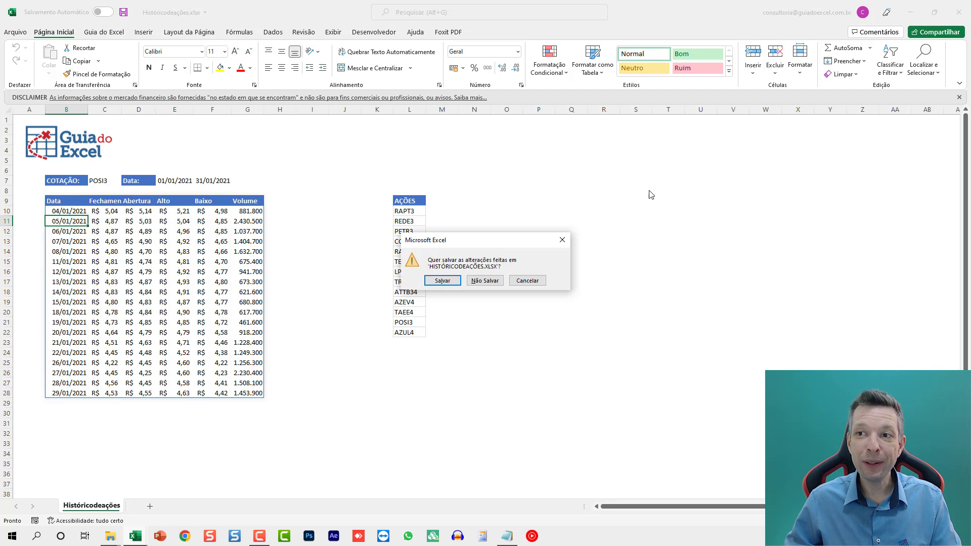
click(485, 280)
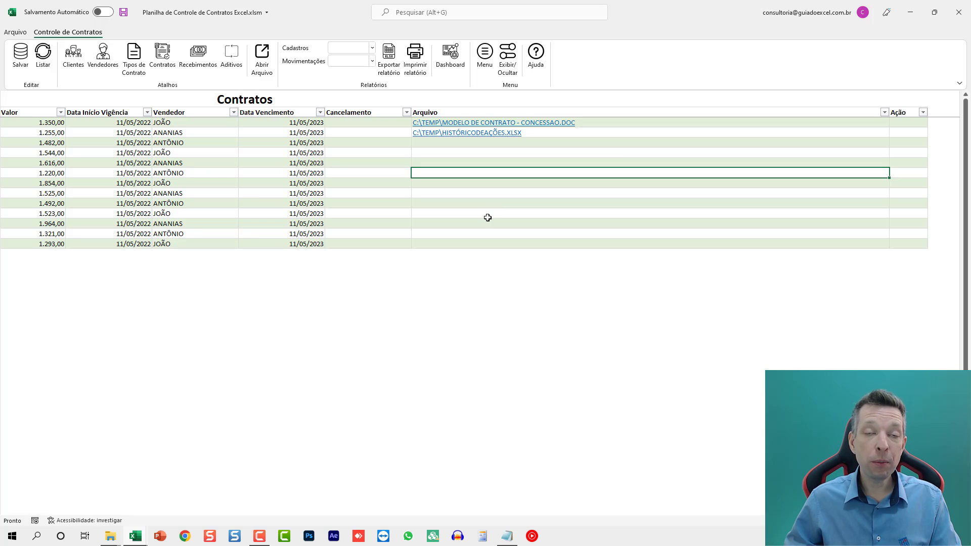
Return to column A, select the signing dates of rows 4–10, and switch to Recebimentos.
key(Home)
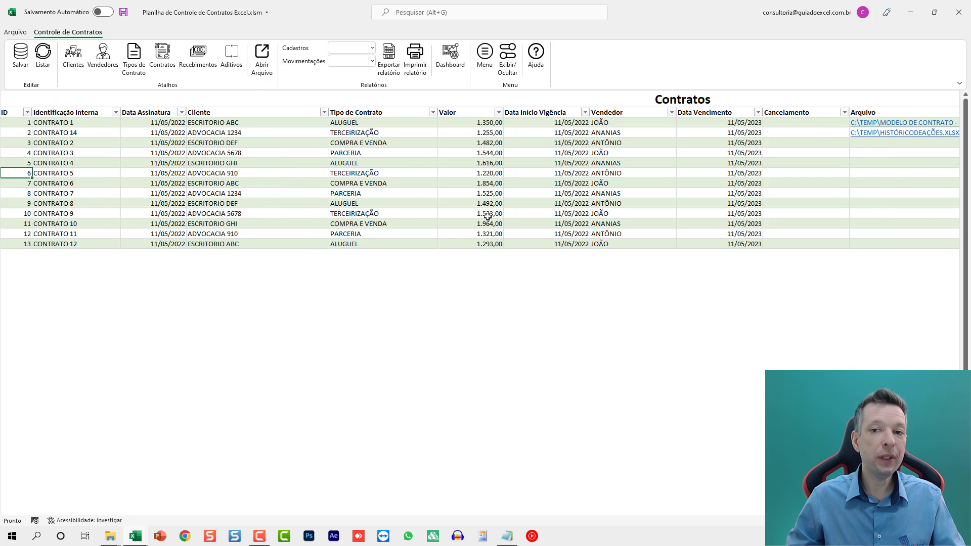
click(141, 127)
drag(151, 152, 137, 222)
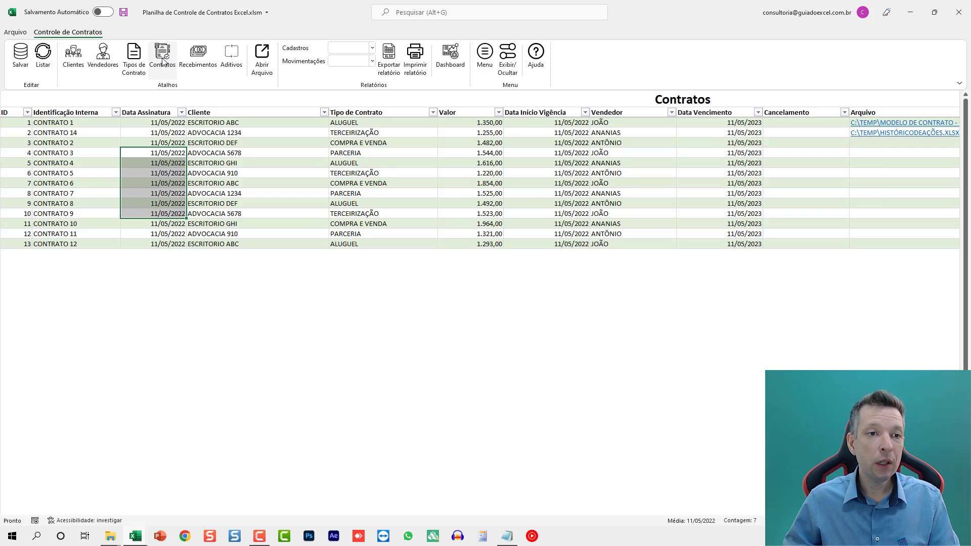
click(201, 55)
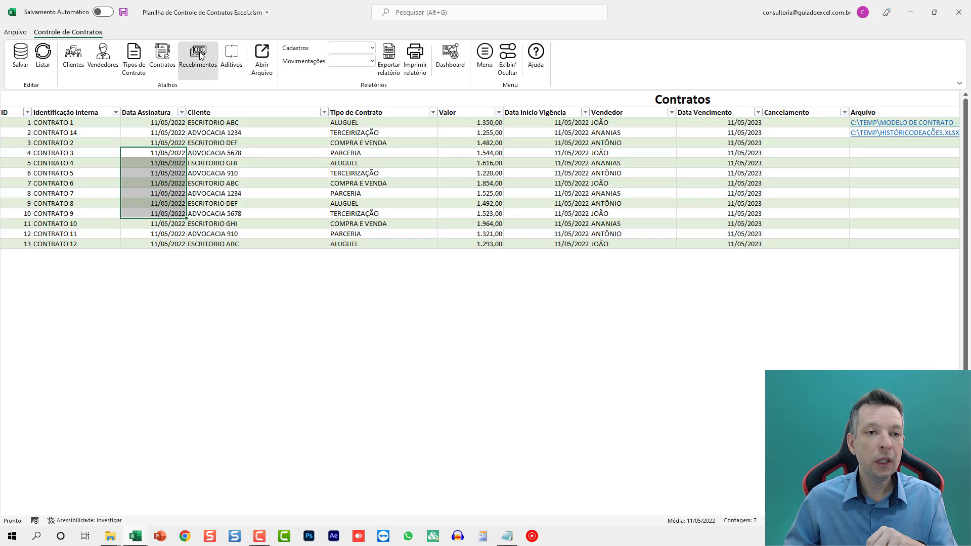
Assign CONTRATO 1 to the first receipt from the Contrato dropdown.
click(110, 124)
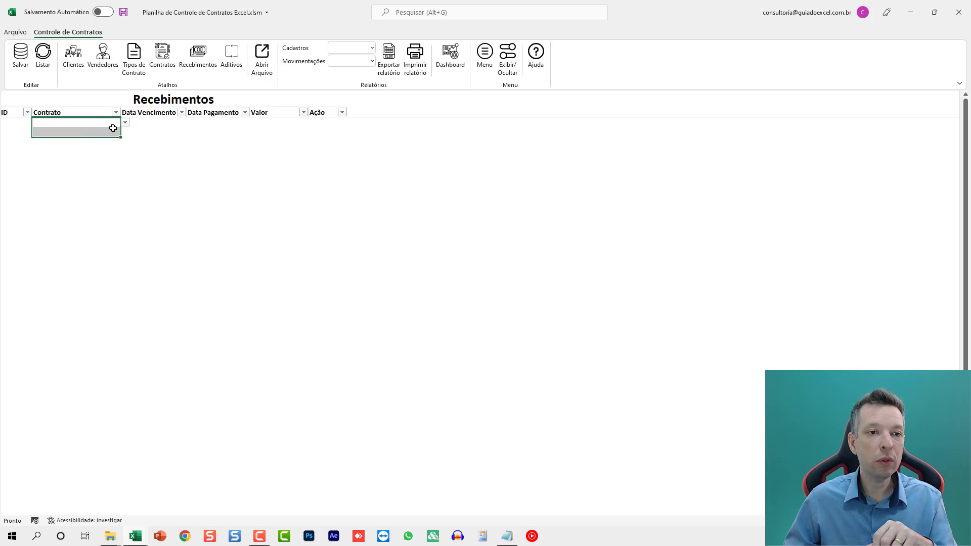
click(125, 122)
click(146, 130)
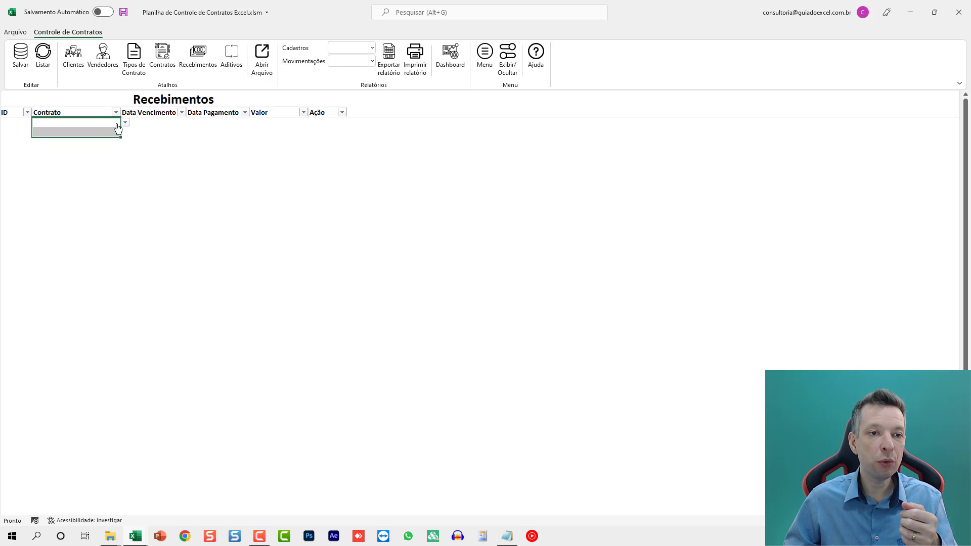
click(111, 125)
click(125, 122)
click(145, 128)
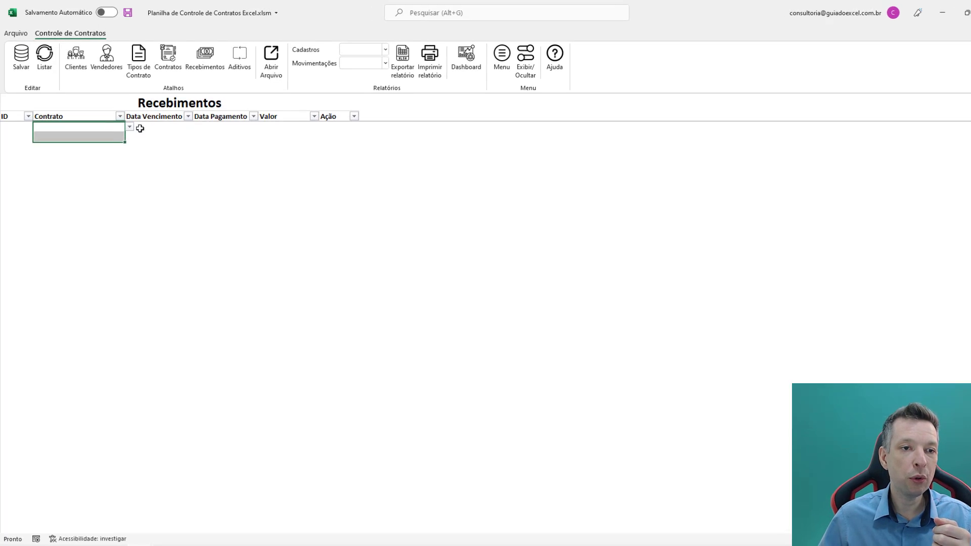
click(136, 125)
click(115, 124)
click(125, 122)
click(152, 219)
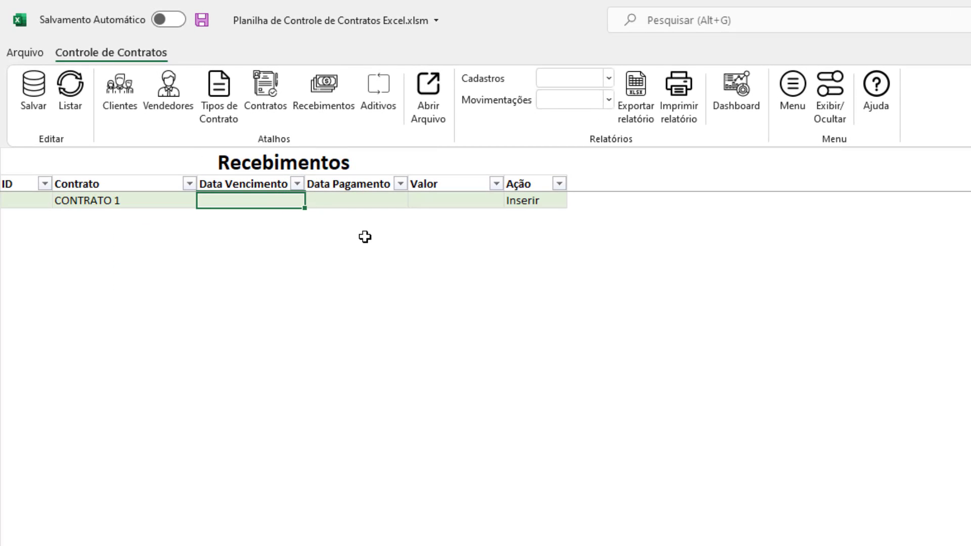
Give the first receipt due date 11/05/2022 and value 135,00.
text(11/5)
key(Tab)
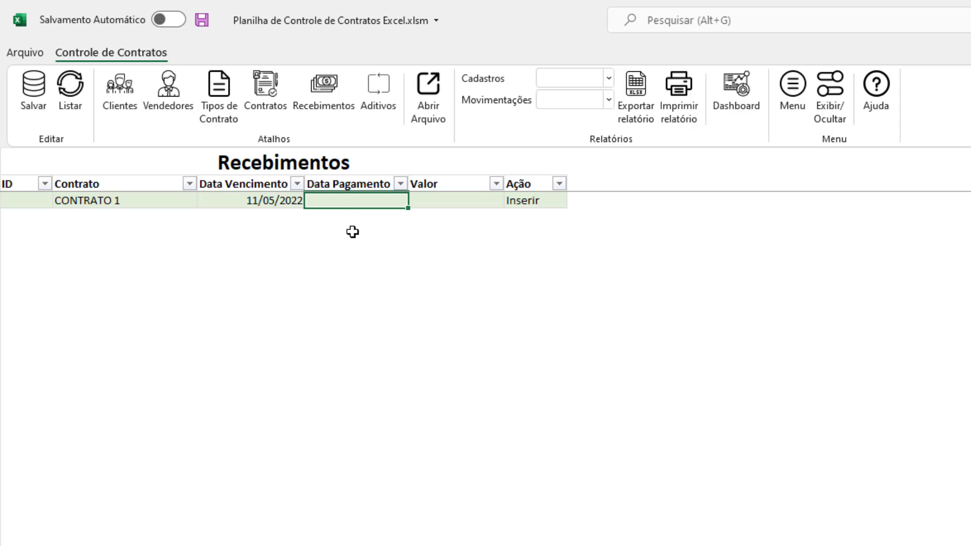
click(449, 203)
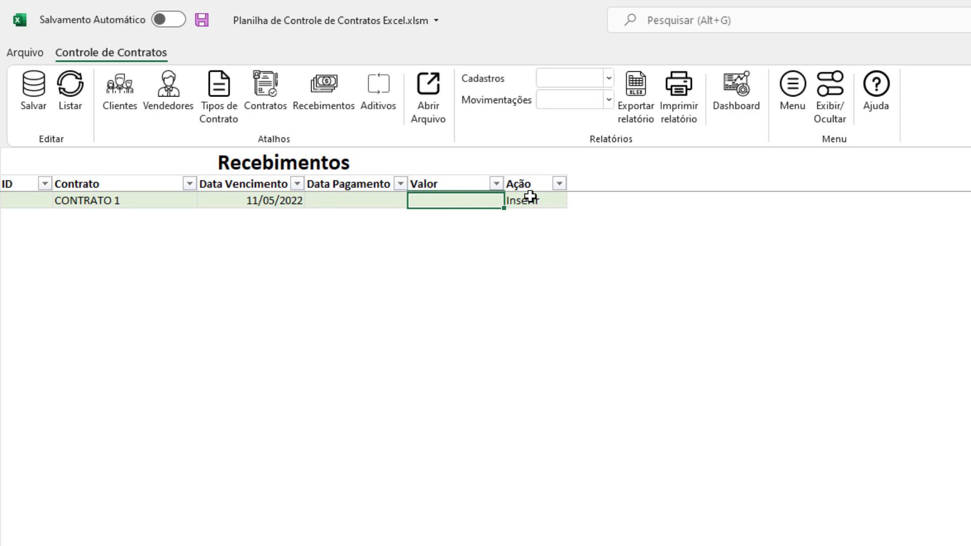
text(135)
key(Return)
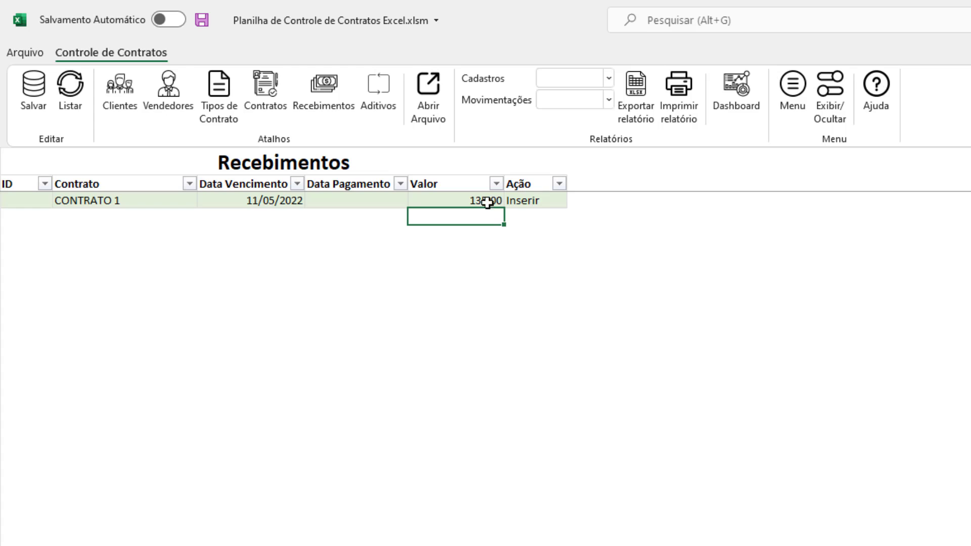
Copy the first receipt's contract, date and value into the ten rows below.
click(145, 203)
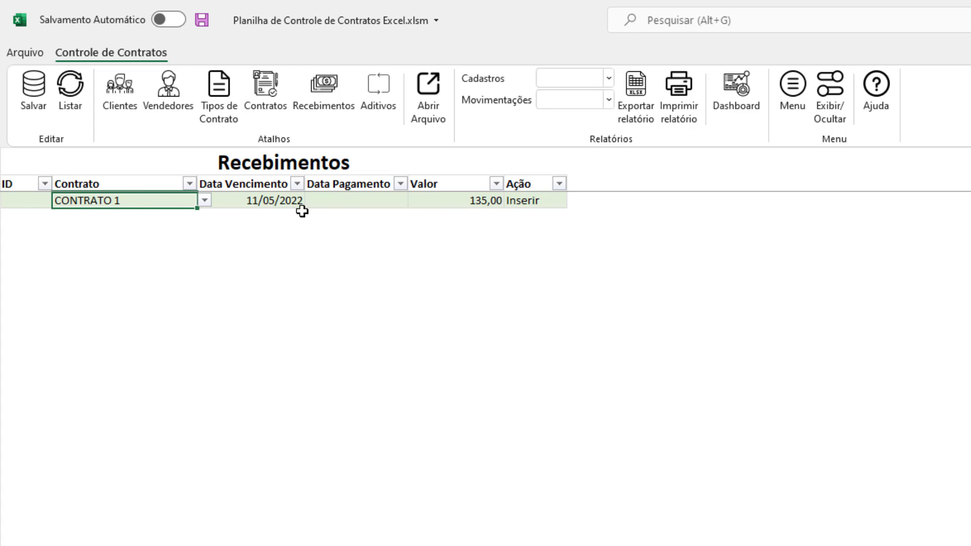
shift+click(477, 200)
key(ctrl+c)
shift+click(455, 371)
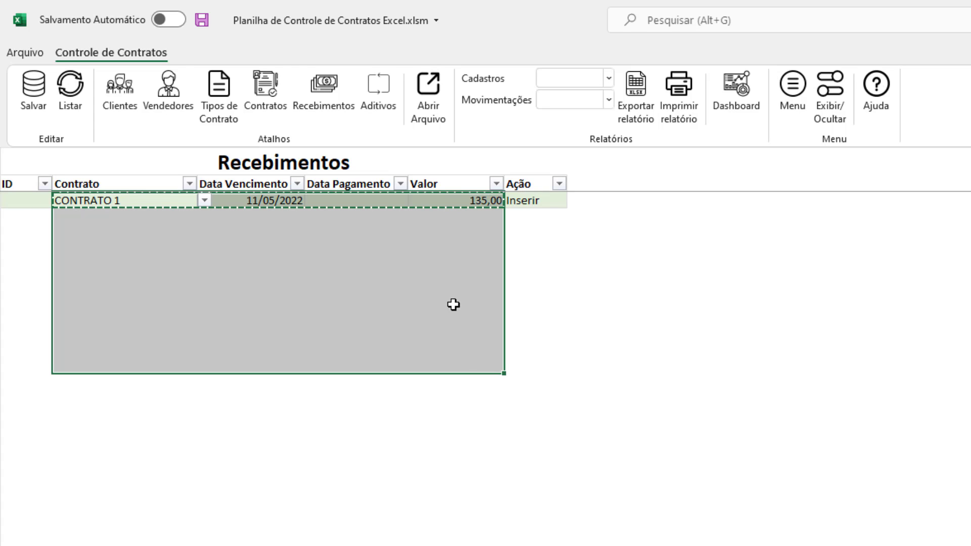
right_click(453, 305)
click(520, 419)
Set the copied receipts' due dates to 11/06/2022 through 11/12/2022.
click(278, 219)
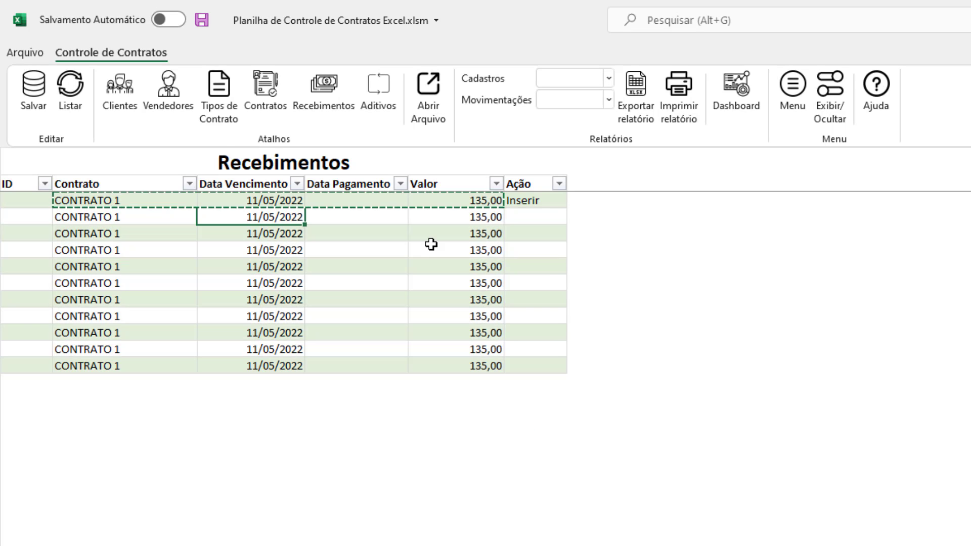
text(12)
key(Escape)
text(11/6)
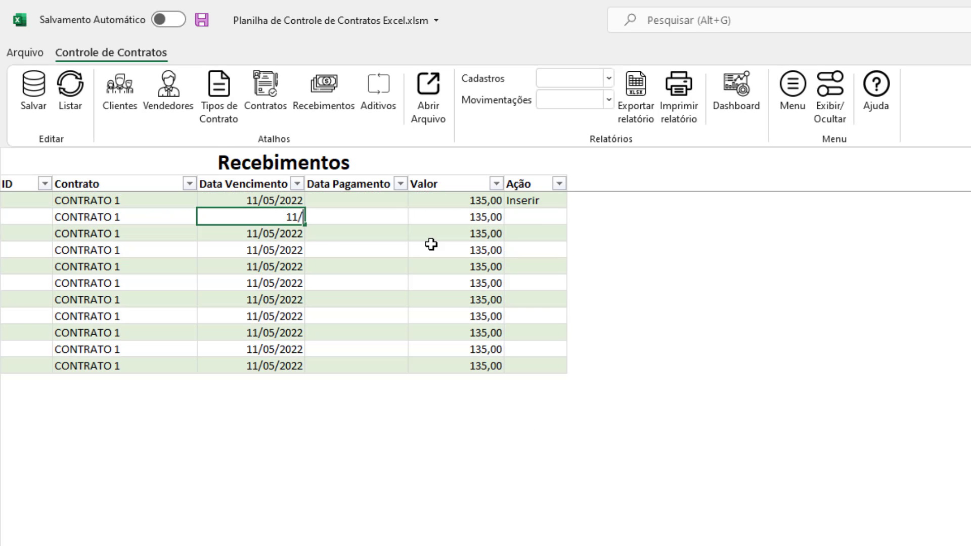
key(Return)
text(11/7)
key(Return)
text(11/8)
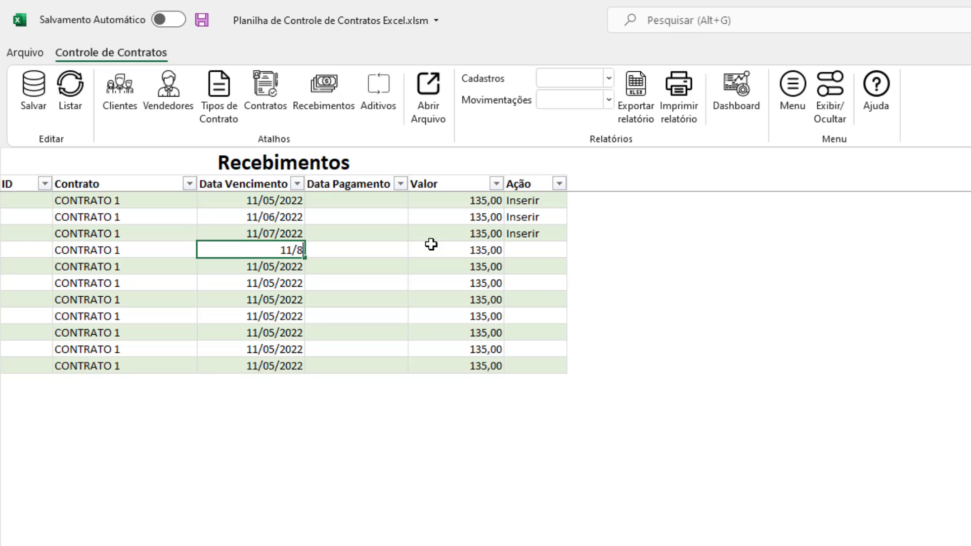
key(Return)
text(11/9)
key(Return)
text(11/10)
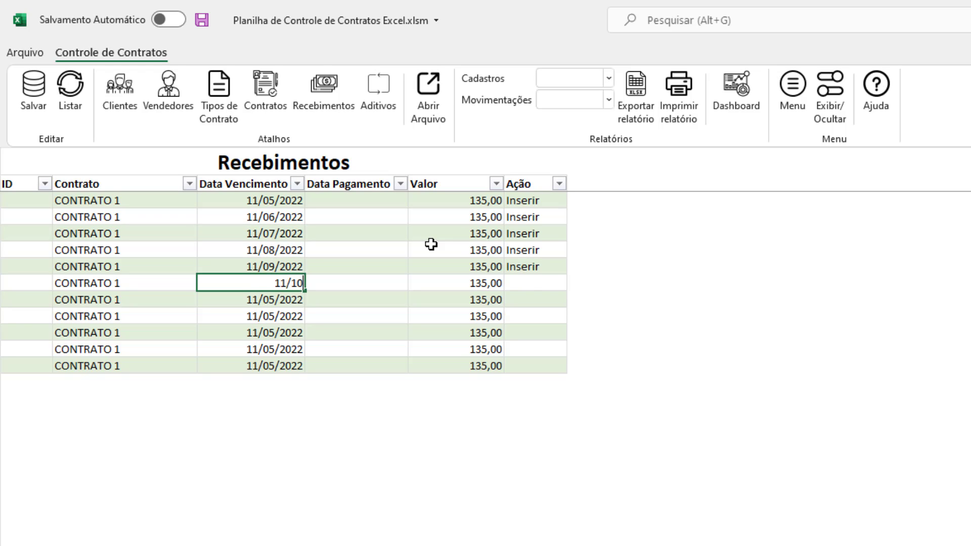
key(Return)
text(11/11)
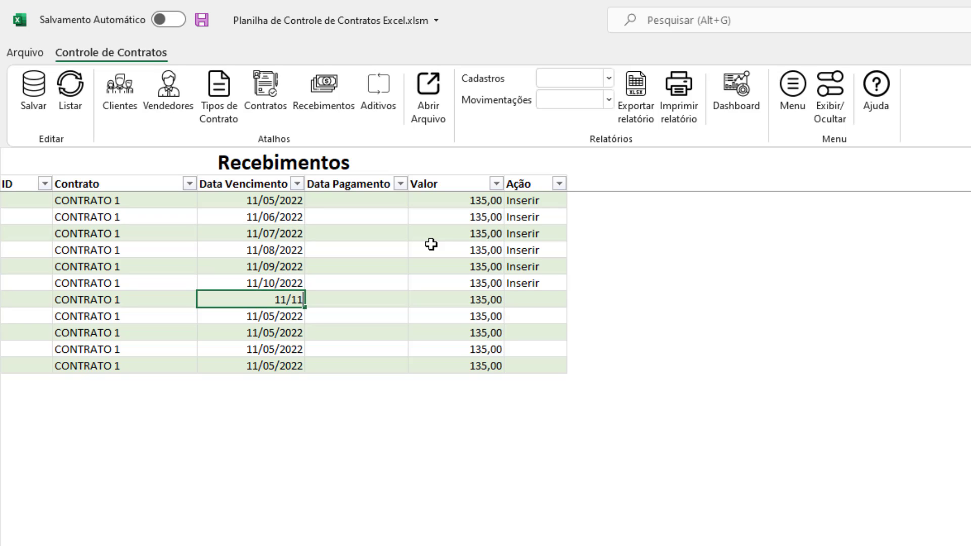
key(Return)
text(11/12)
key(Return)
Set the last due dates to 11/01/2023, 11/02/2023 and 11/03/2023, then save the receipts.
text(11/)
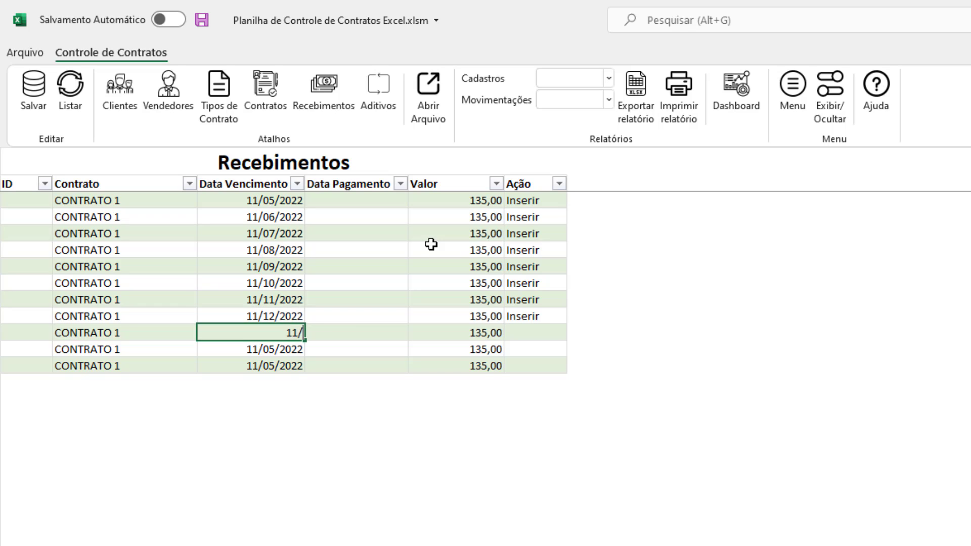
key(Escape)
text(11/01/2023)
key(Return)
text(11/02/2023)
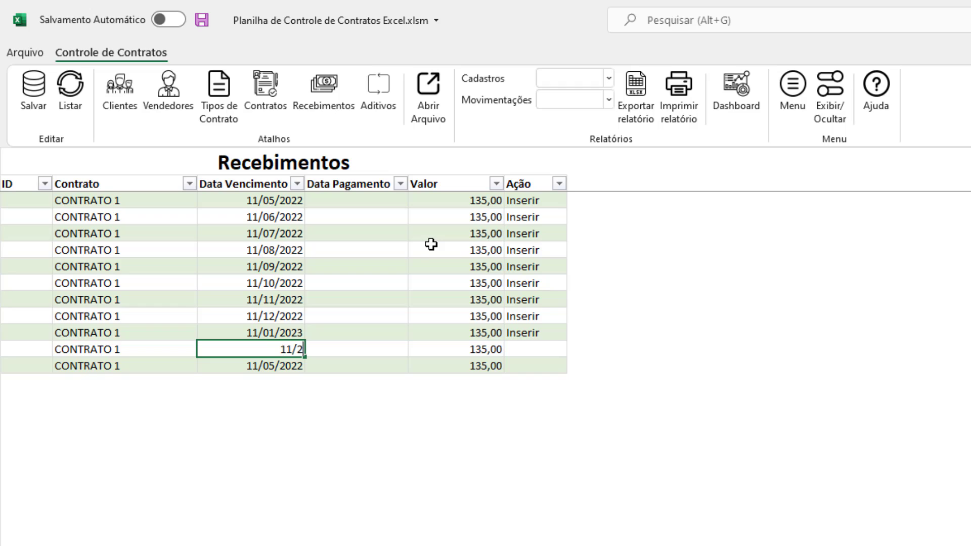
key(Return)
text(11)
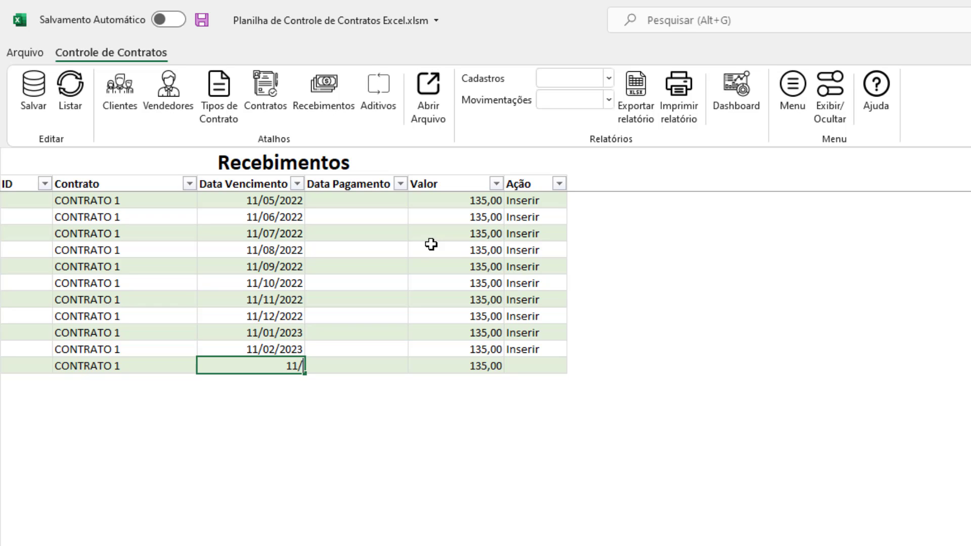
text(/03/2023)
key(Return)
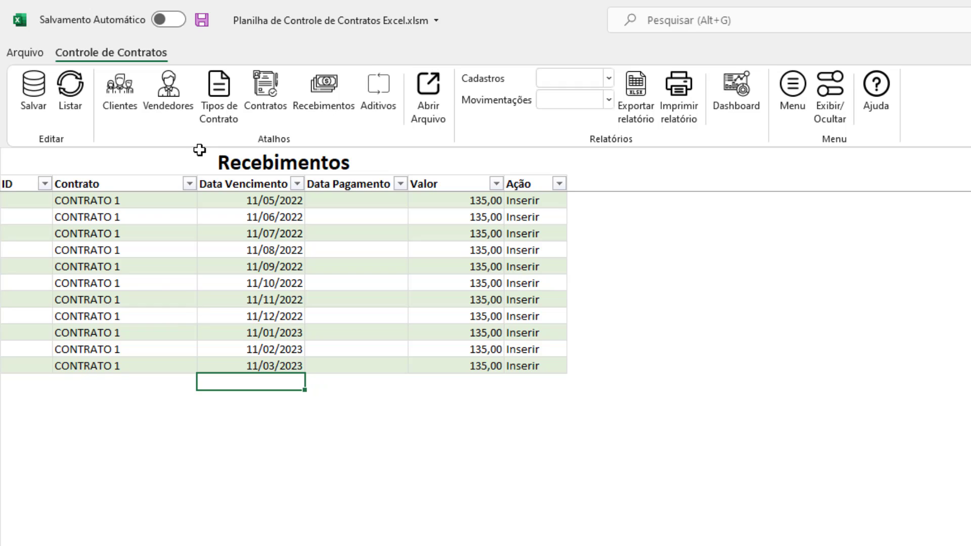
click(34, 91)
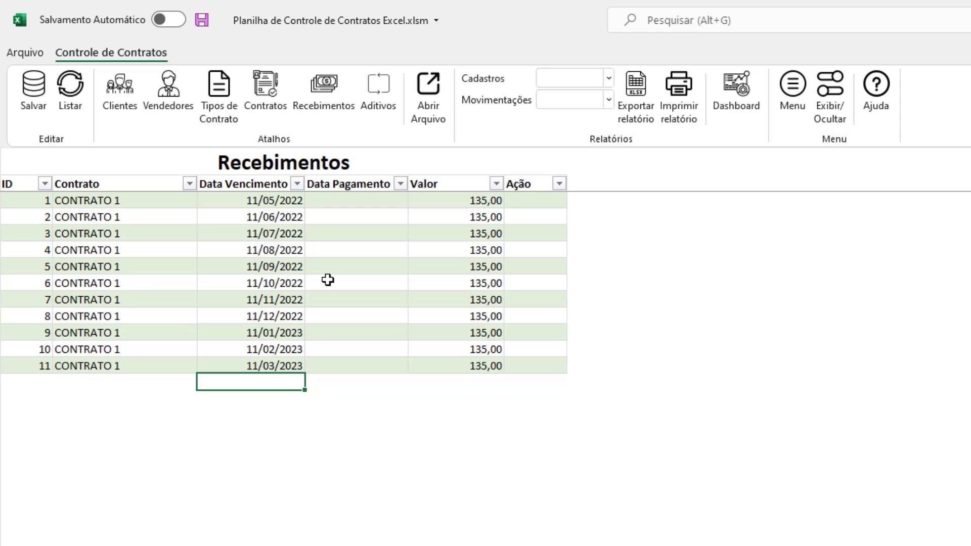
click(346, 286)
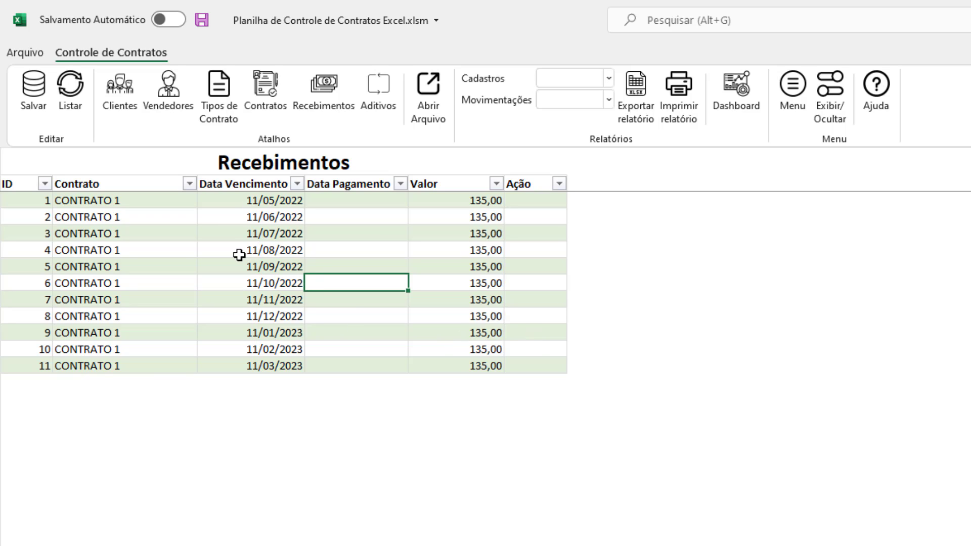
Mark receipts 9, 10 and 11 with the Excluir action.
click(536, 332)
click(574, 332)
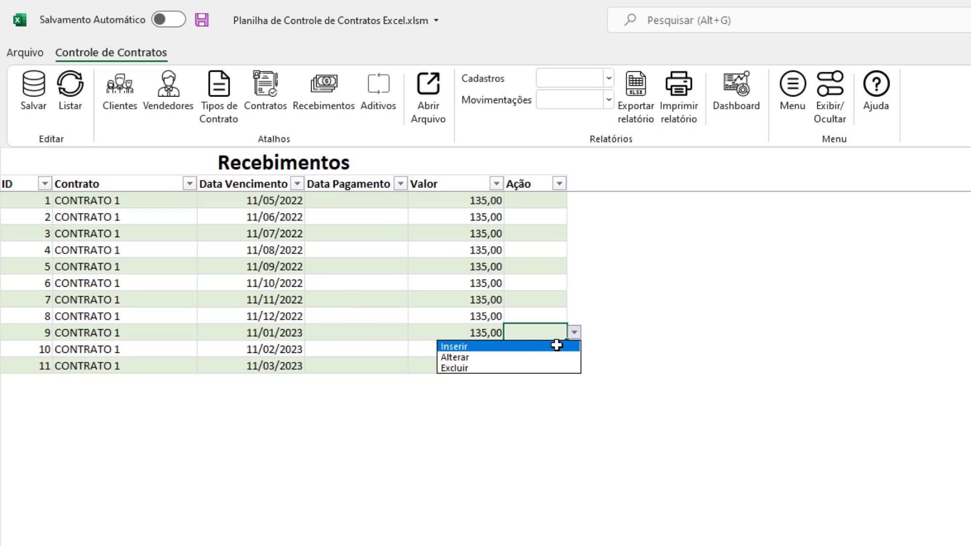
click(493, 368)
click(551, 349)
click(574, 349)
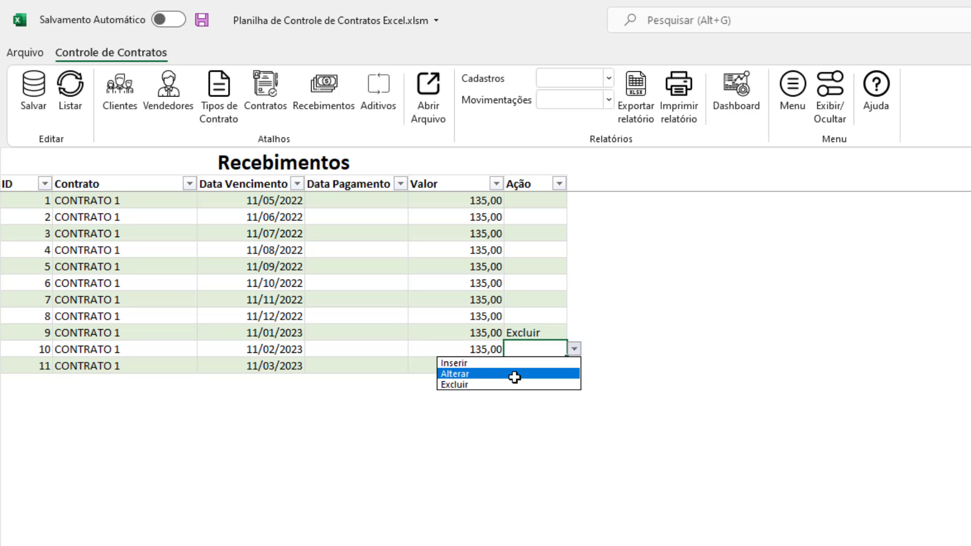
click(513, 385)
click(546, 366)
click(575, 366)
click(507, 401)
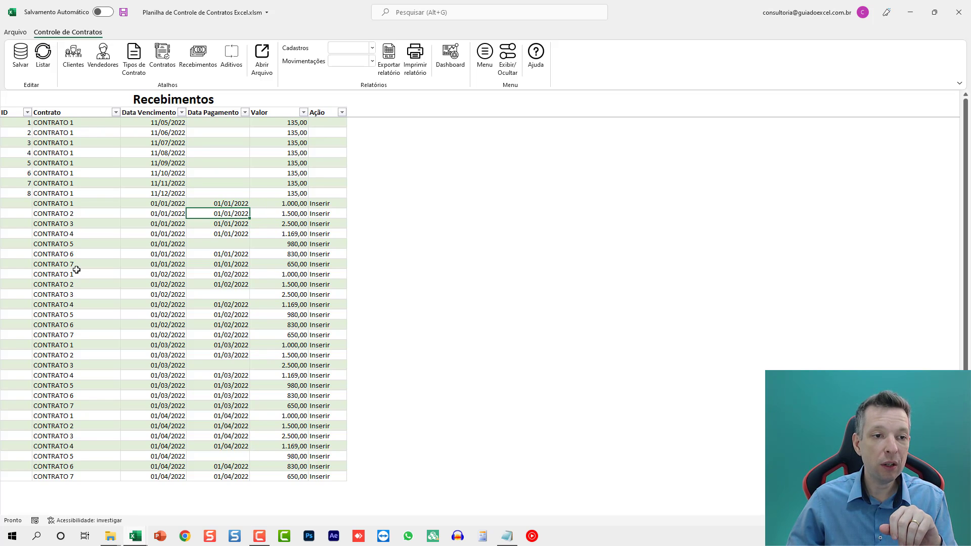
Inspect the CONTRATO 1–5 receipts due 01/01/2022, checking their dates and values.
click(53, 202)
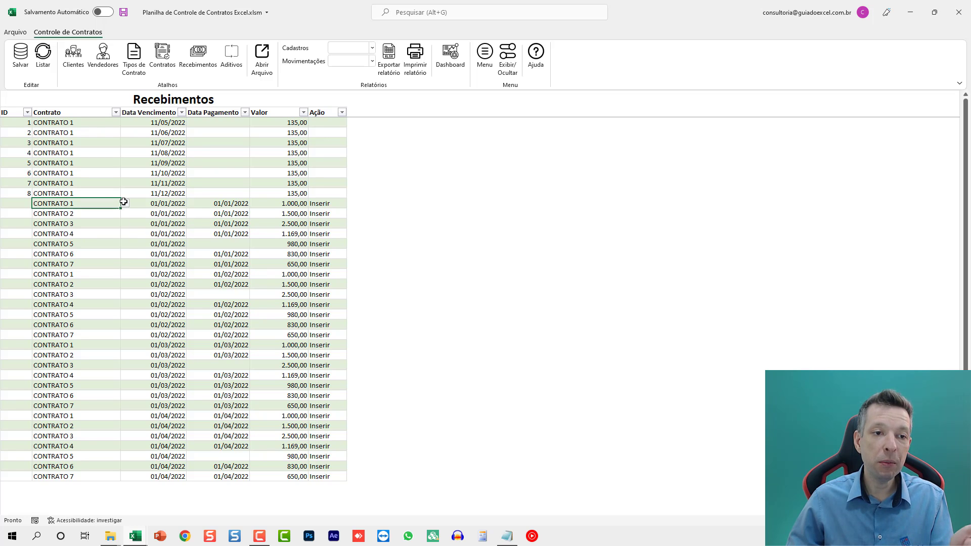
click(89, 244)
click(167, 235)
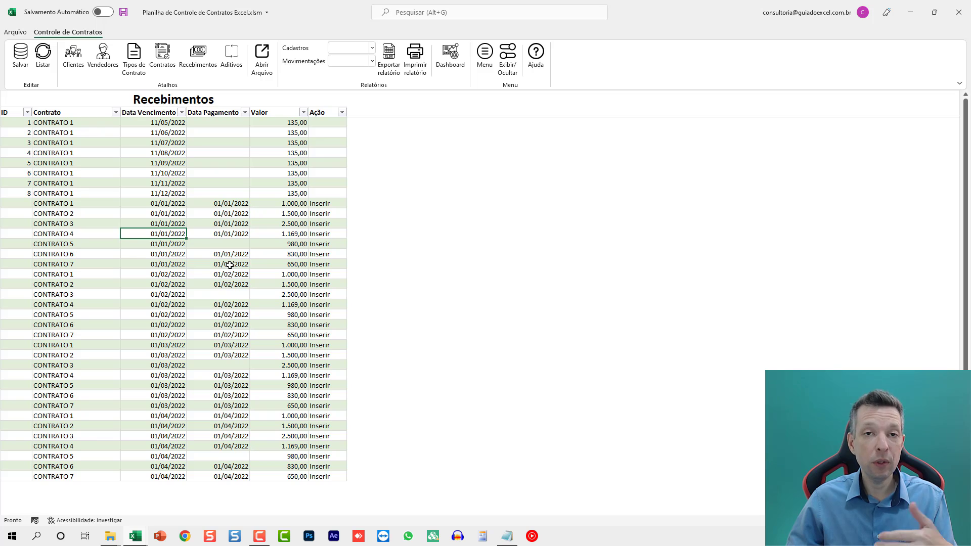
click(242, 233)
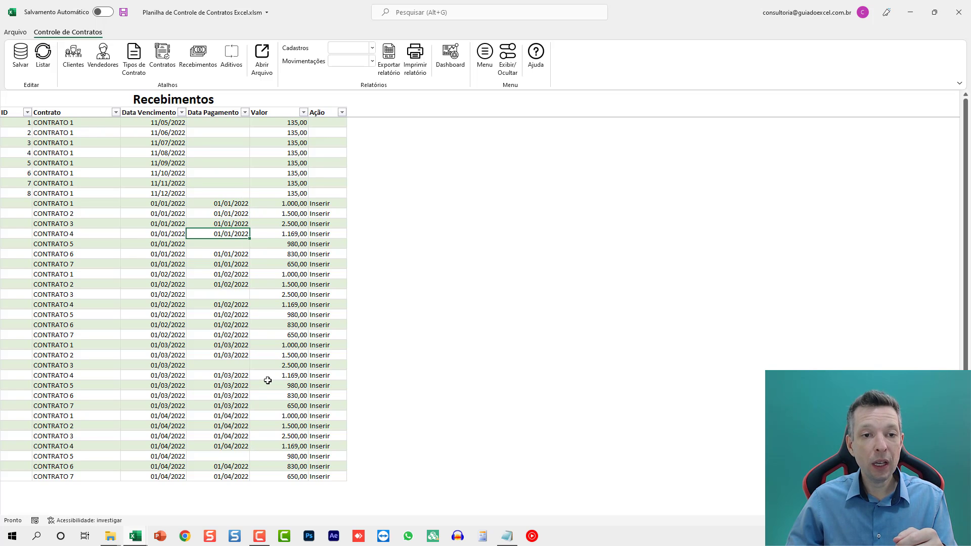
click(298, 215)
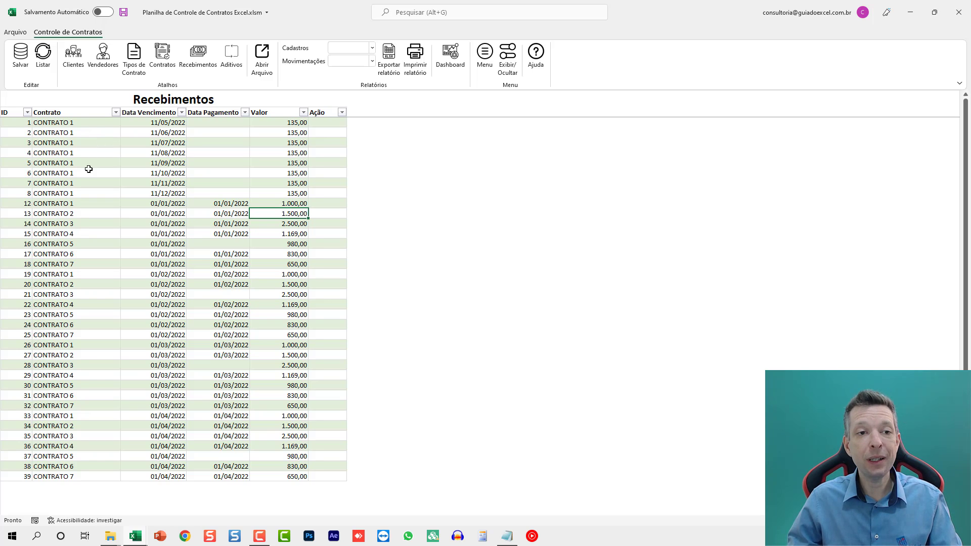
Try deleting a block of receipt rows and dismiss the protected-sheet warning.
drag(54, 143, 354, 423)
key(Delete)
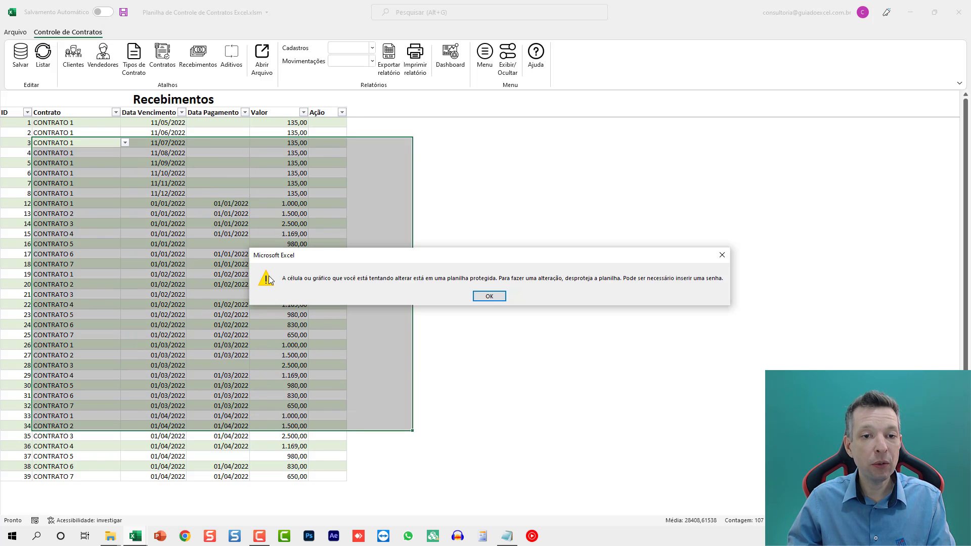
click(502, 300)
drag(284, 405, 82, 154)
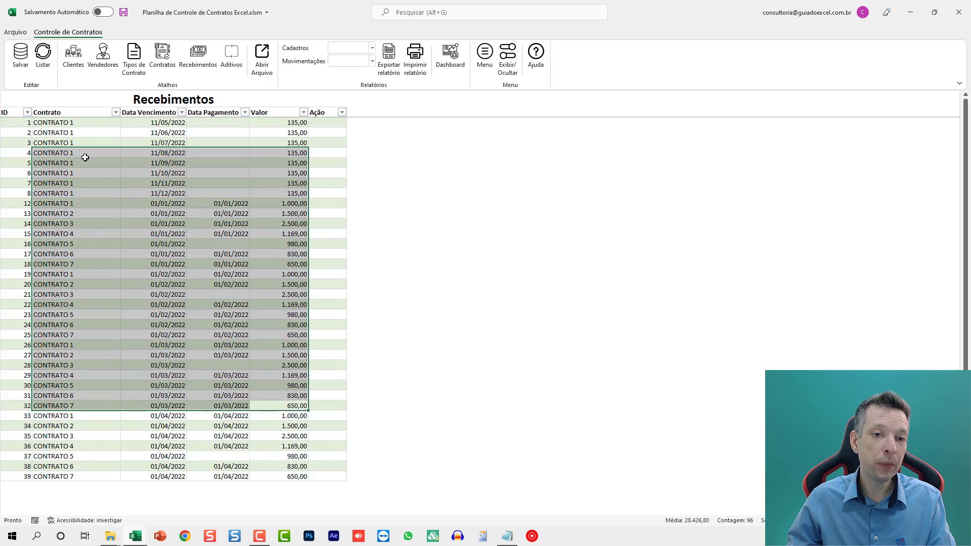
key(Delete)
click(92, 236)
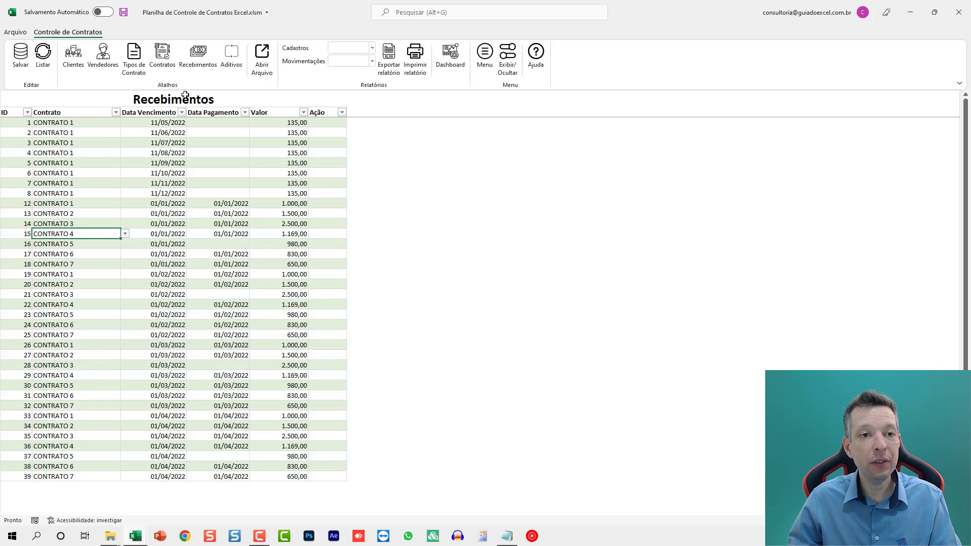
On the Aditivos sheet, add a CONTRATO 1 amendment renewed 11/06/2022 with new due date 11/07/2022.
click(233, 55)
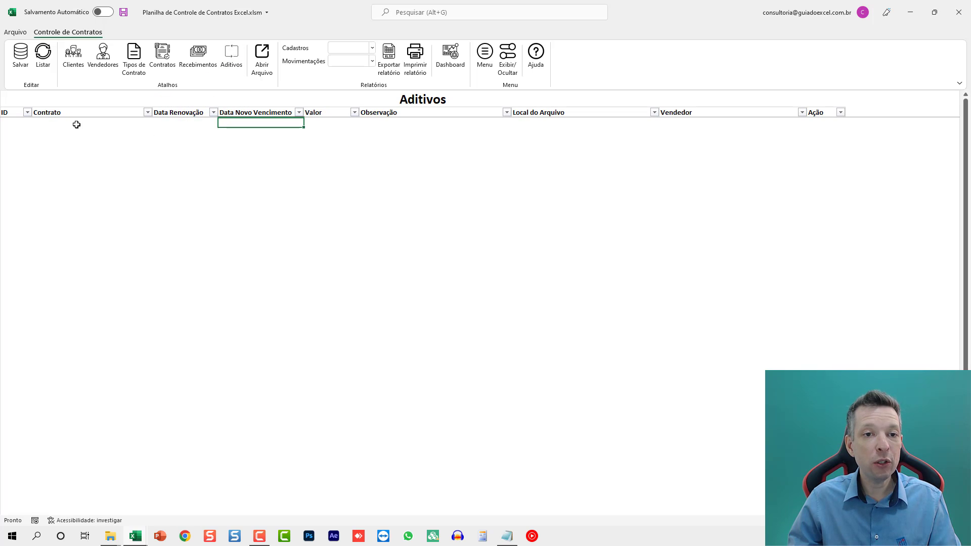
click(76, 125)
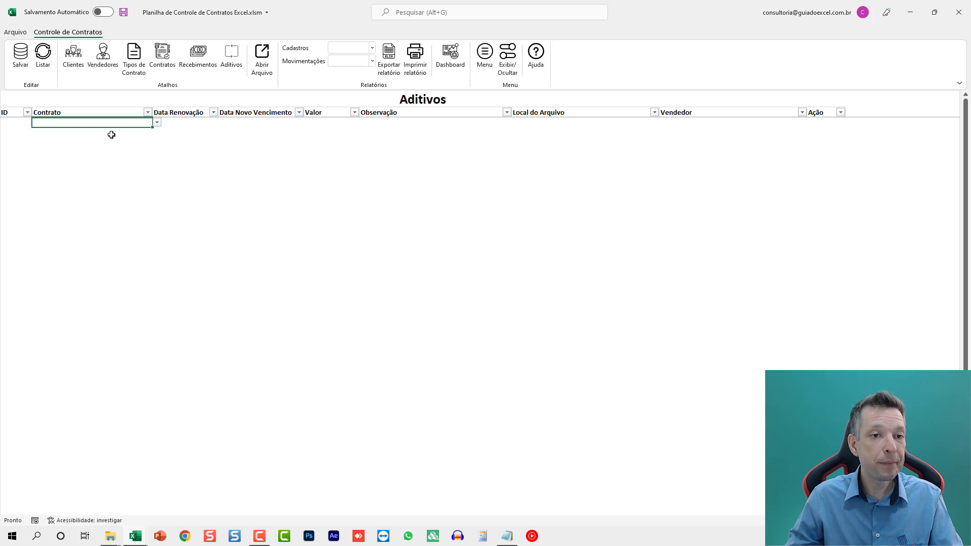
click(157, 123)
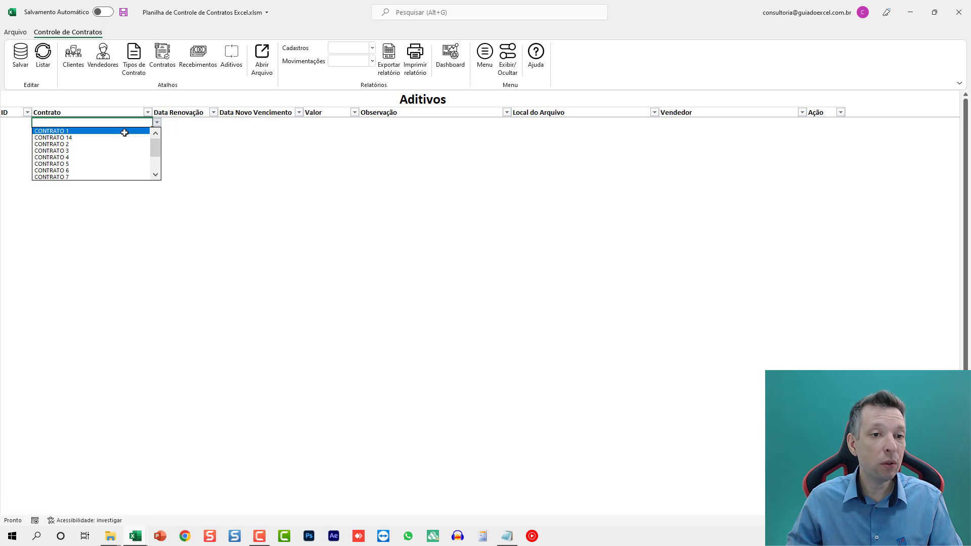
click(124, 132)
text(11/6/22)
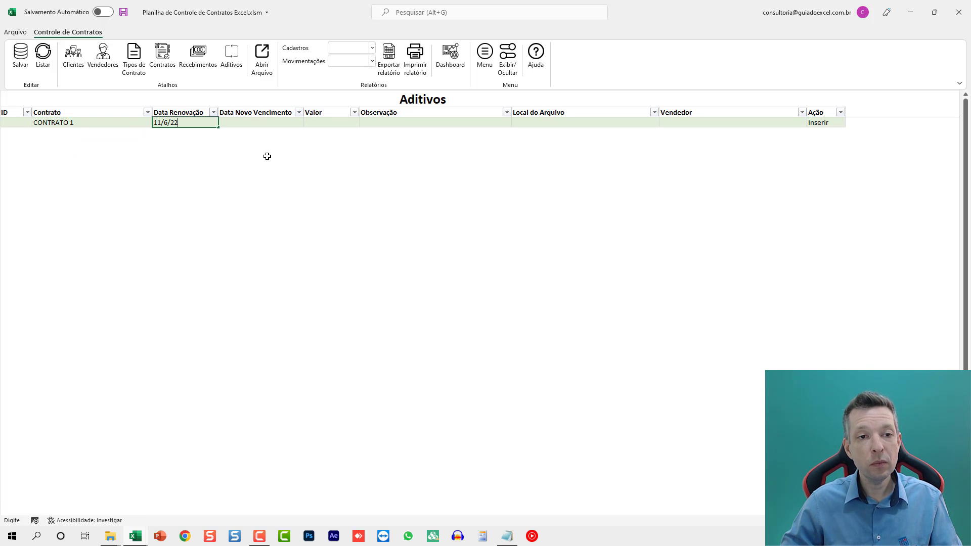
key(Tab)
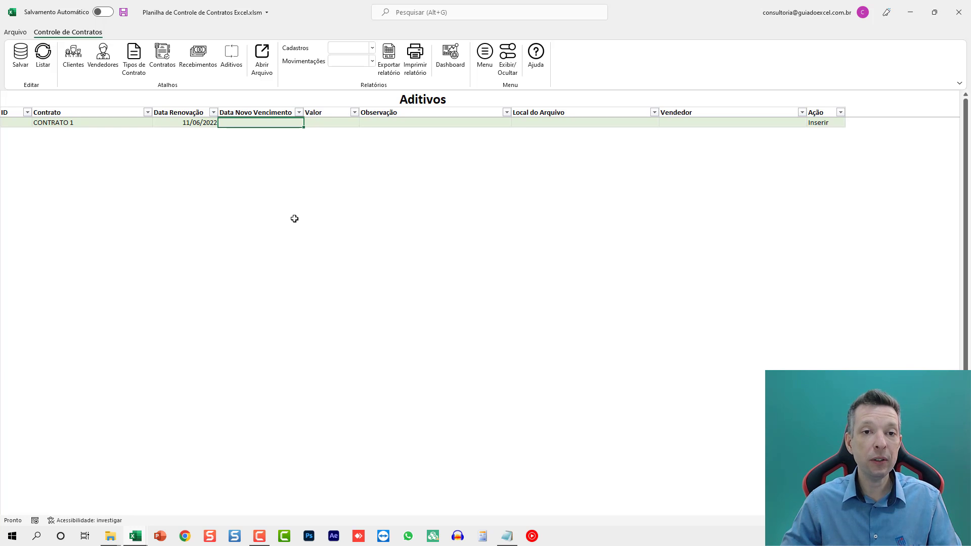
text(11/)
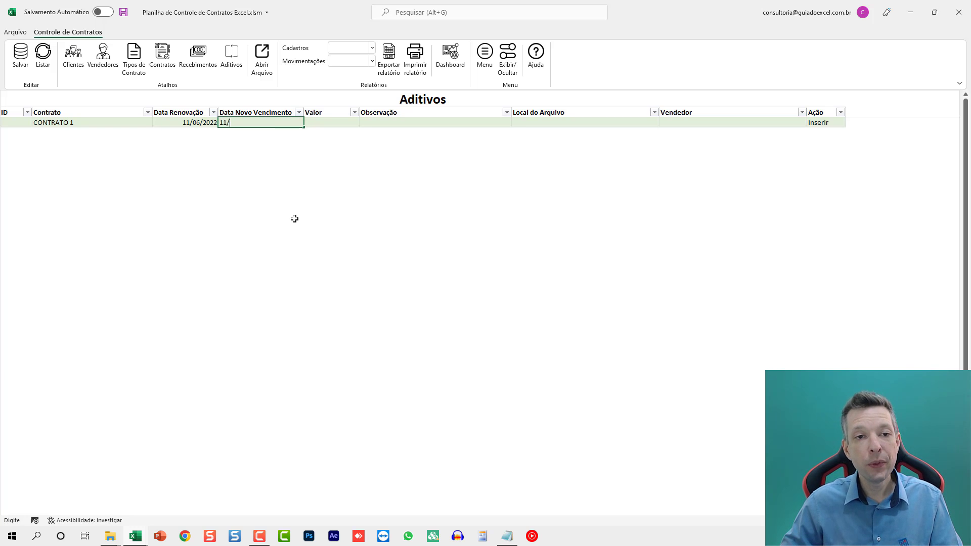
text(7/22)
key(Tab)
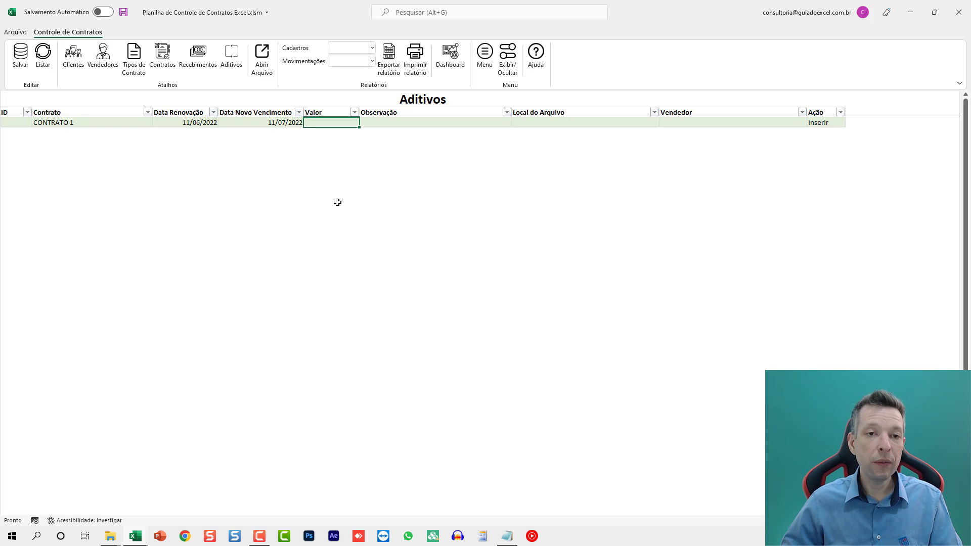
Give the amendment value 1.500,00 and assign the first seller.
text(1500)
key(Tab)
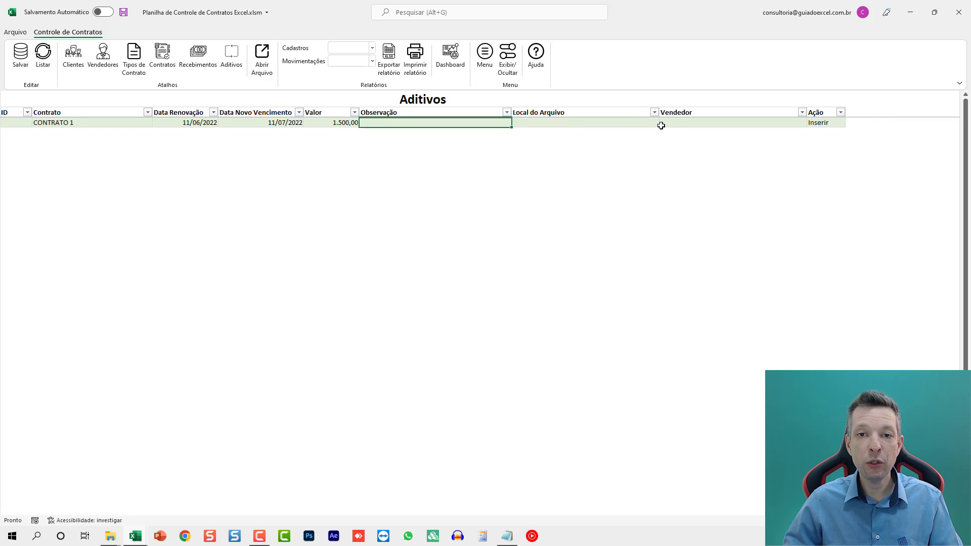
click(761, 123)
click(812, 122)
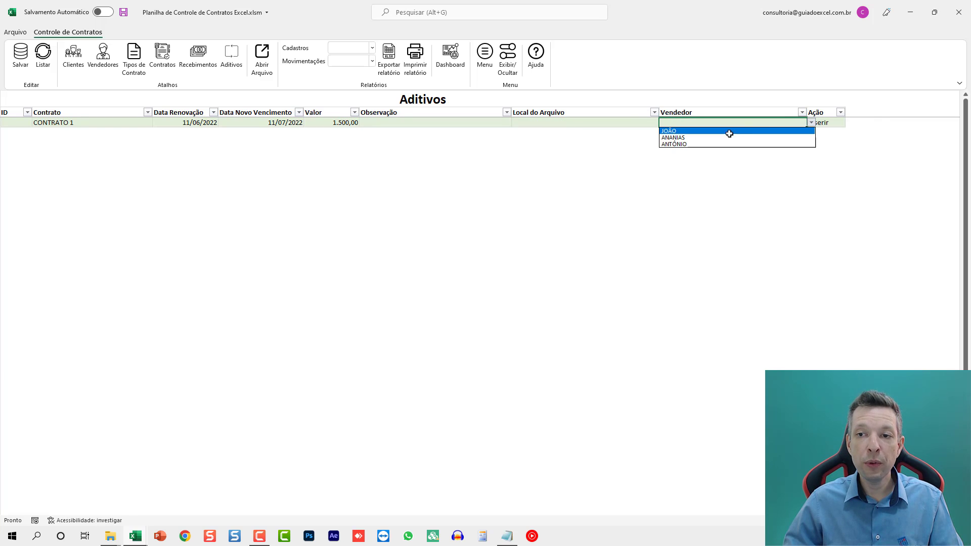
click(703, 131)
click(551, 123)
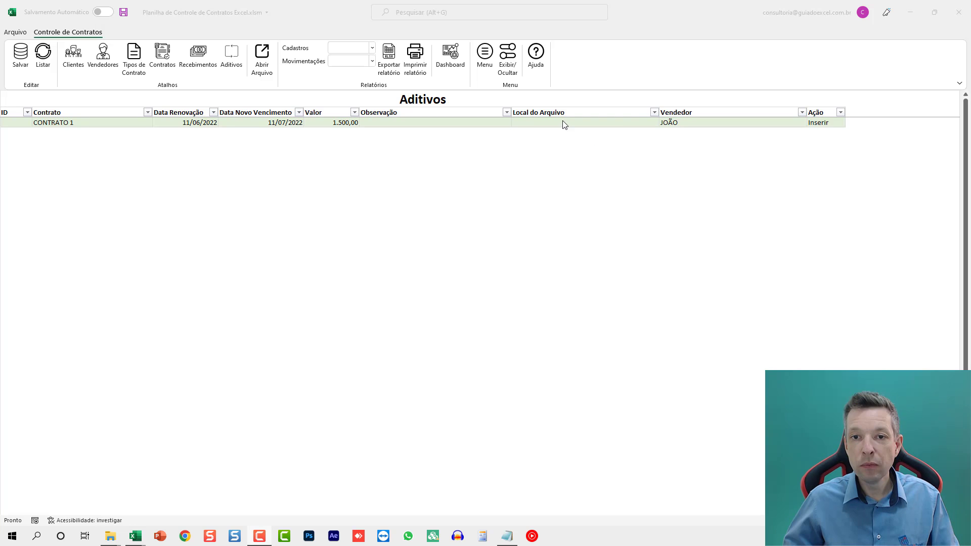
Link Modelo de Contrato - Concessao.doc to amendment ID 1 and confirm it opens in Word.
click(556, 123)
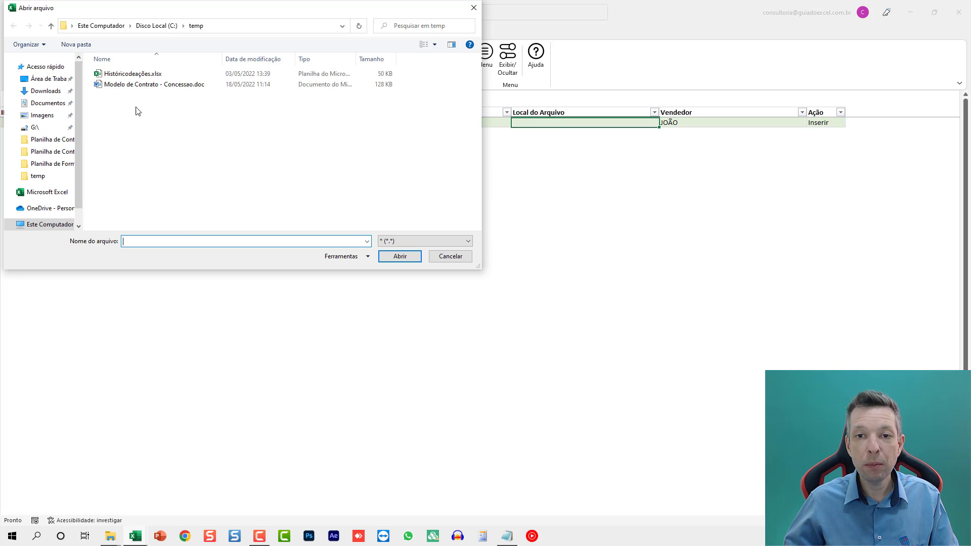
double_click(134, 85)
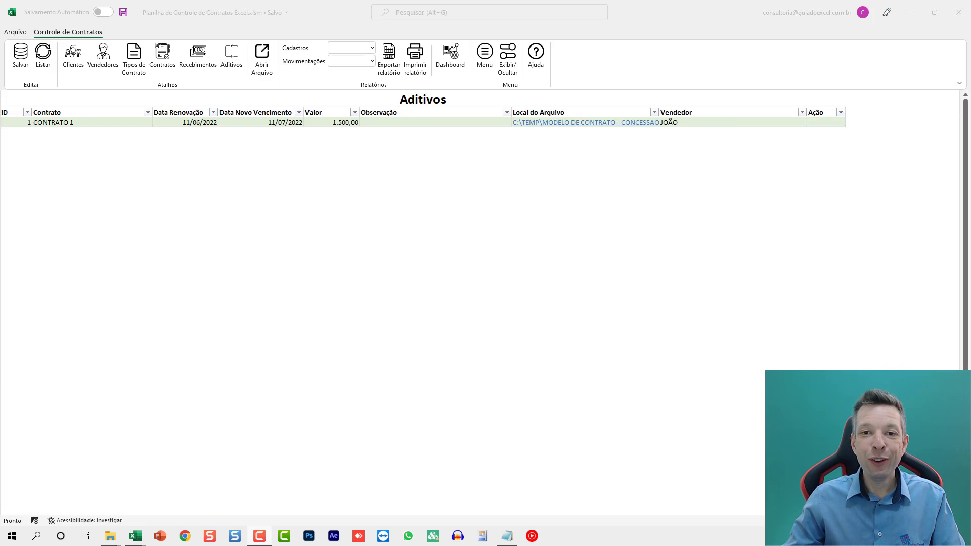
click(560, 126)
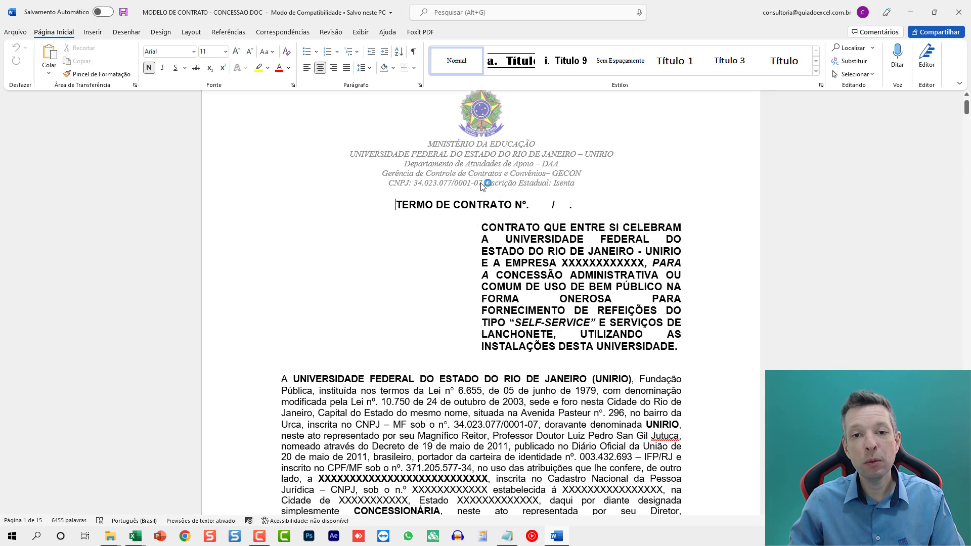
scroll(491, 207, down, 8)
scroll(490, 207, down, 3)
click(958, 12)
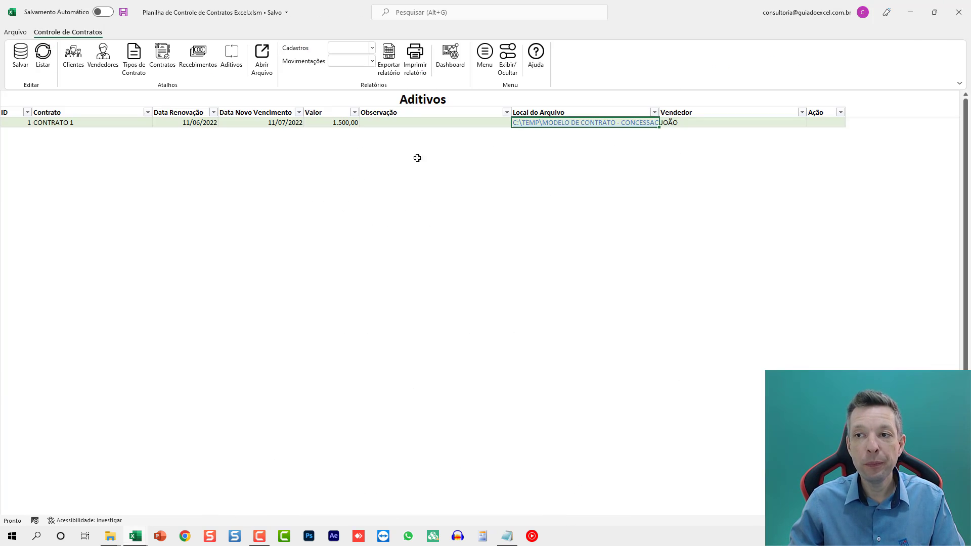
Move across the saved ID 1 amendment row from its first column.
key(Home)
key(Right)
key(Right)
key(Right)
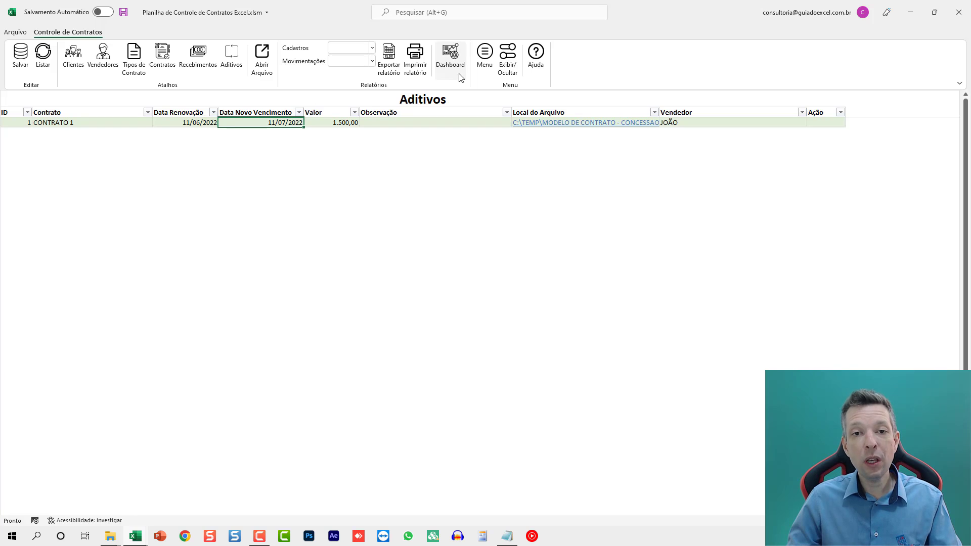
Choose Clientes, list the six registered clients, and export the report to a new workbook Pasta1.
click(359, 50)
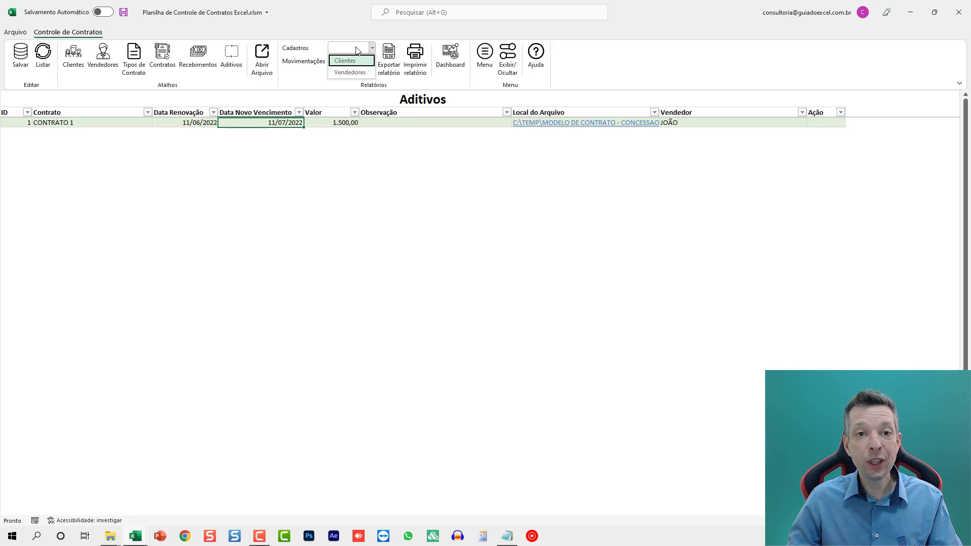
click(345, 61)
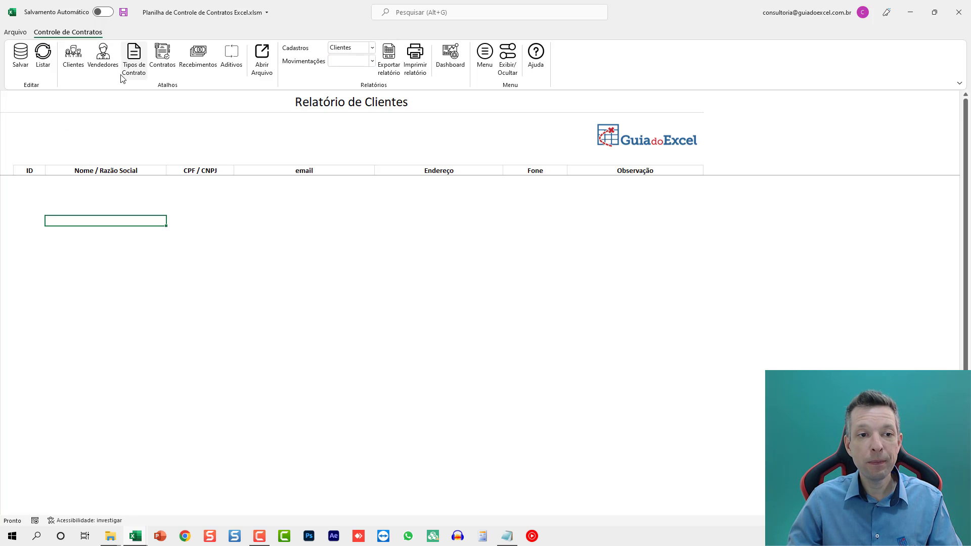
click(45, 56)
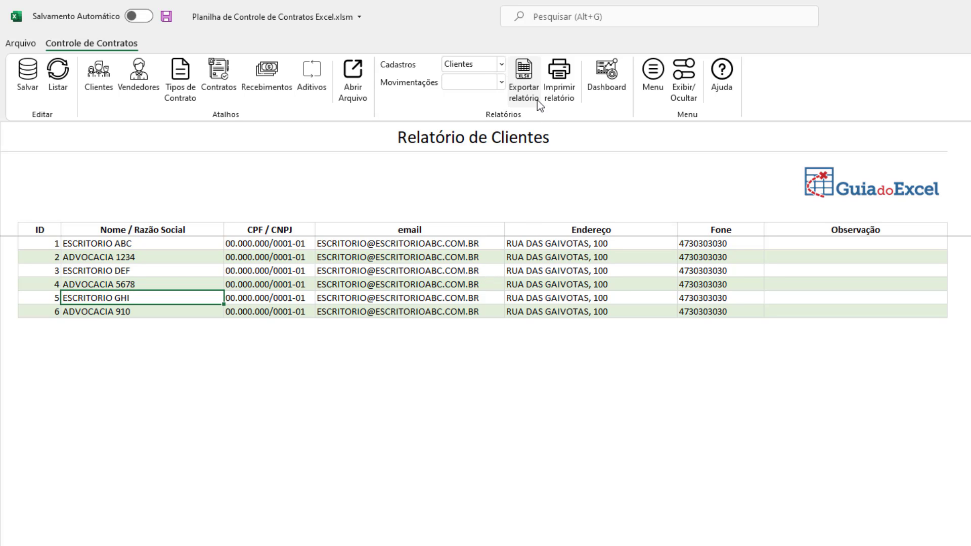
click(525, 83)
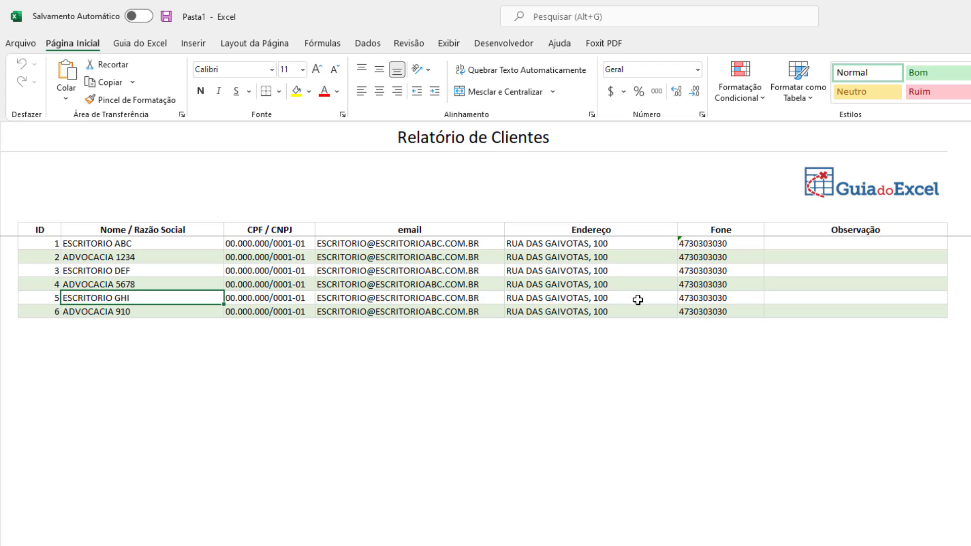
Maximize the exported Pasta1 client report and select its CPF to Endereço columns.
click(641, 312)
drag(384, 9, 480, 47)
click(479, 48)
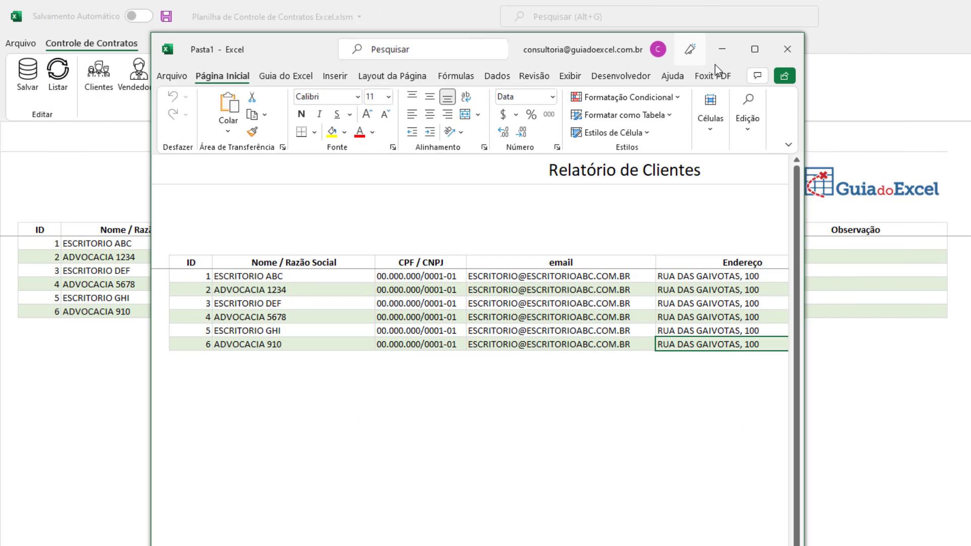
click(754, 50)
click(537, 334)
drag(271, 173, 644, 391)
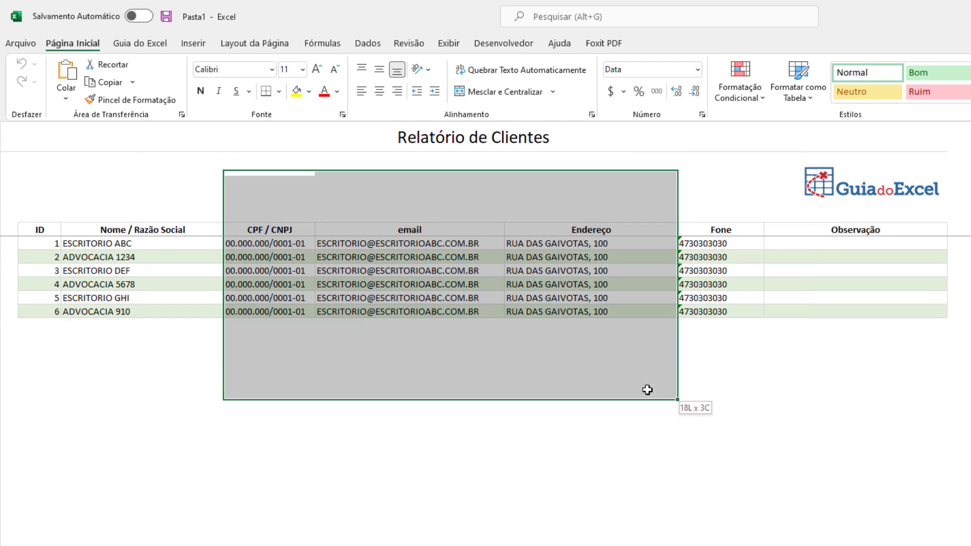
Clear the e-mail through phone details of clients 2–5, then undo the deletion.
click(789, 366)
drag(723, 257, 418, 297)
key(Delete)
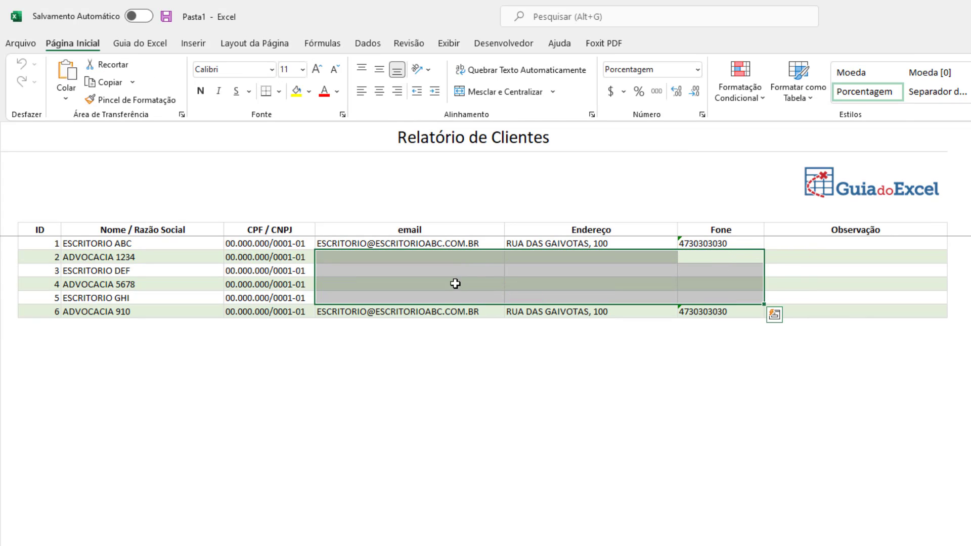
click(453, 283)
key(ctrl+z)
Close Pasta1 without saving and return to the contract-control client report.
key(alt+F4)
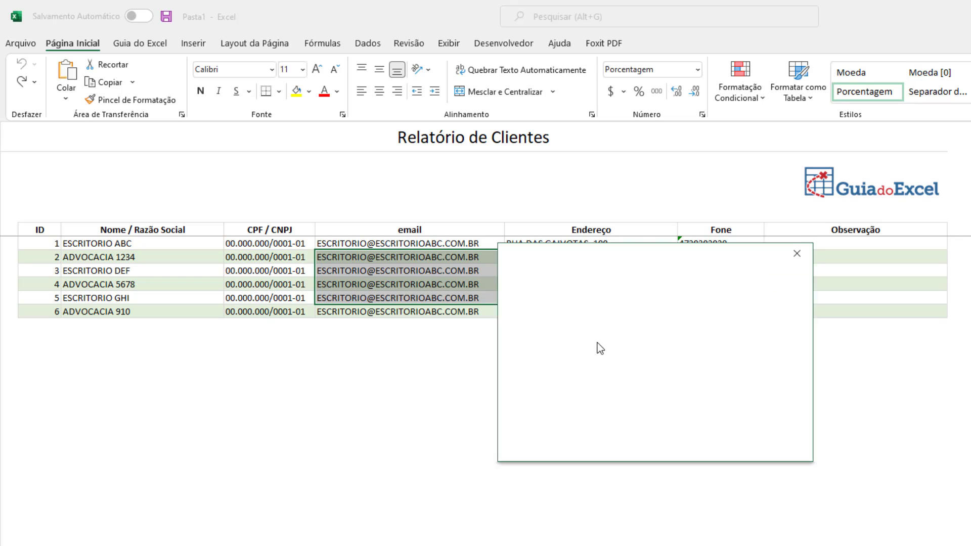
click(705, 439)
click(520, 284)
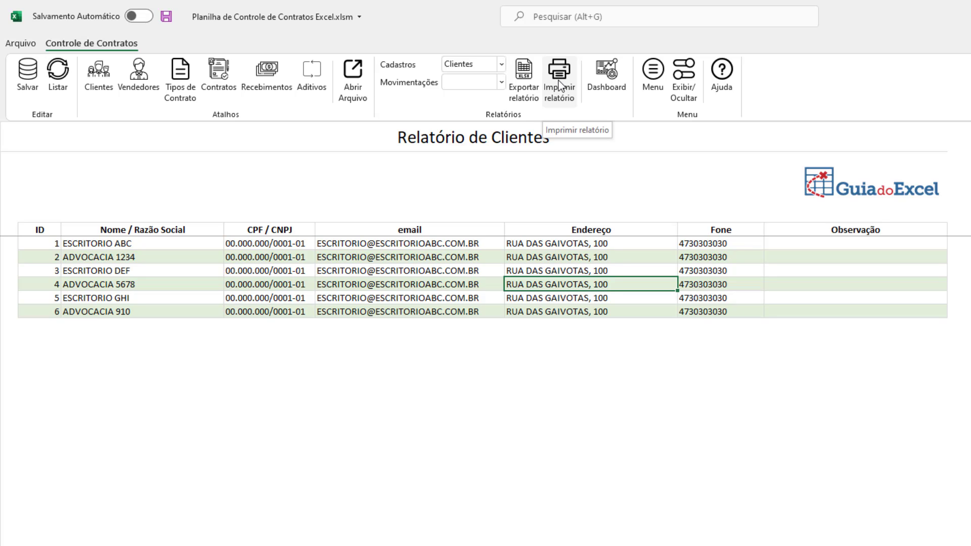
click(458, 66)
Show the Vendedores report listing the three sellers, then switch to the Contratos report.
click(471, 98)
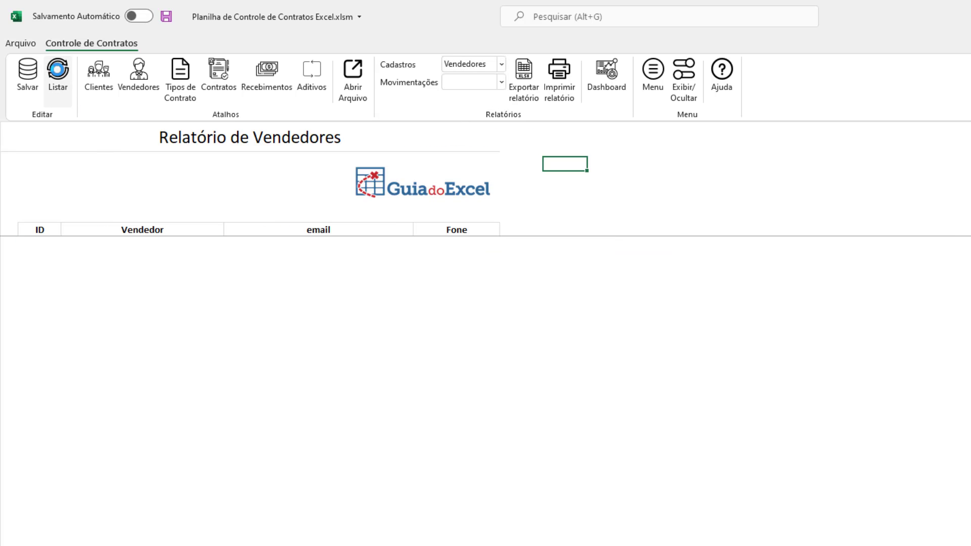
drag(194, 197, 202, 301)
click(134, 243)
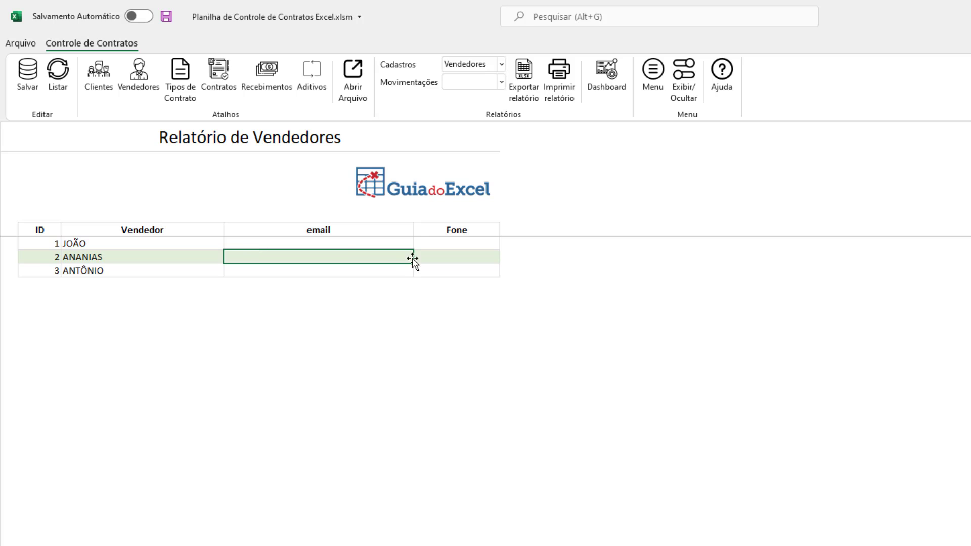
click(475, 82)
click(468, 99)
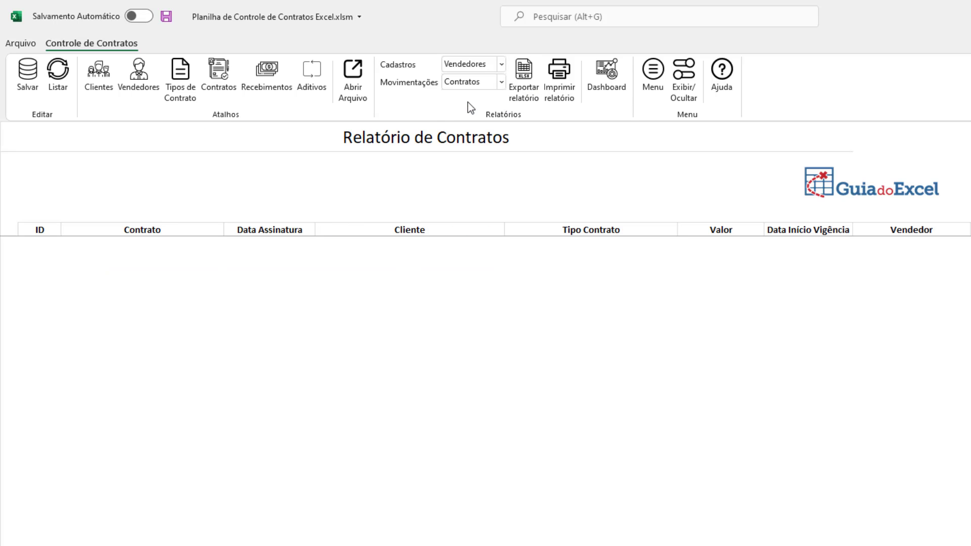
List all 13 contracts in the Relatório de Contratos and browse their columns.
click(58, 77)
click(495, 284)
key(Right)
key(Right)
key(Right)
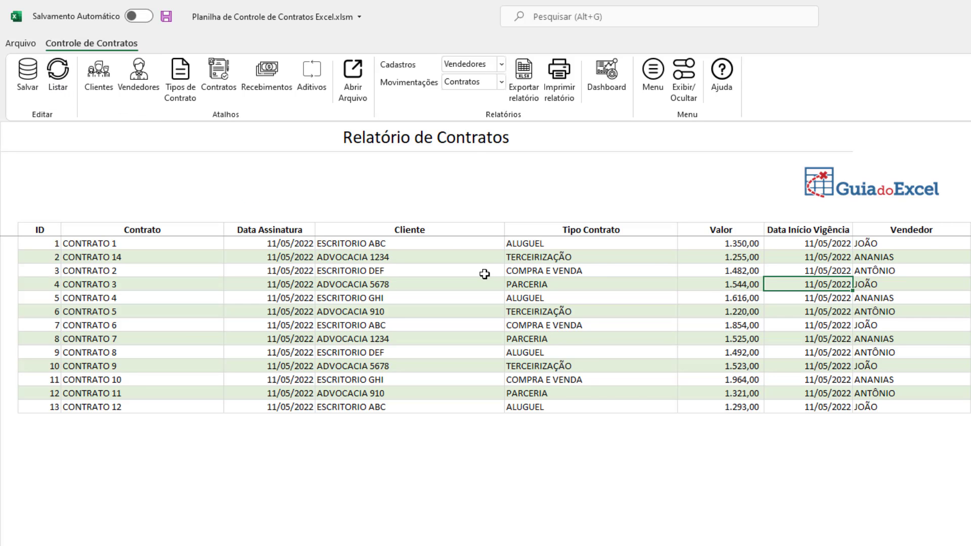
key(Right)
key(Right)
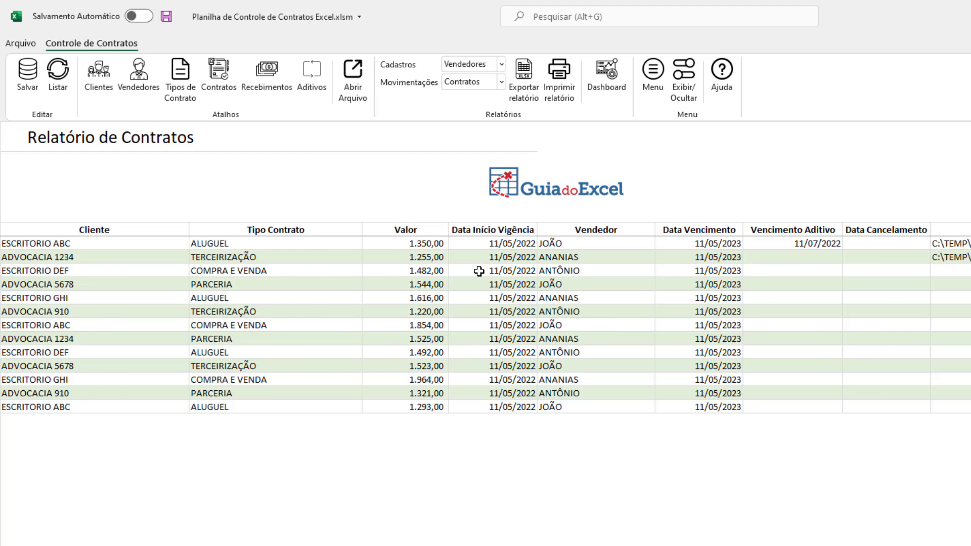
key(Home)
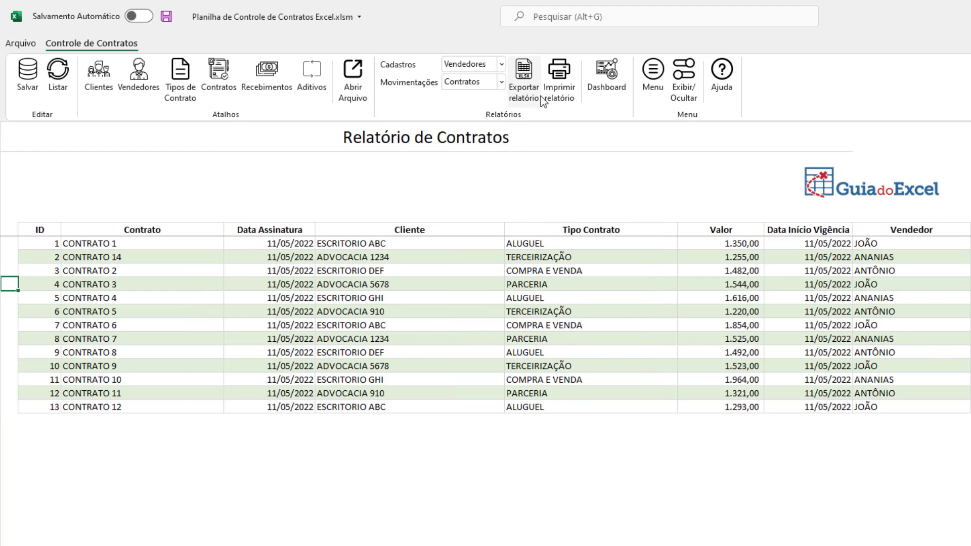
Export the contracts report to new workbook Pasta2 and add column filters via Dados > Filtro.
click(525, 78)
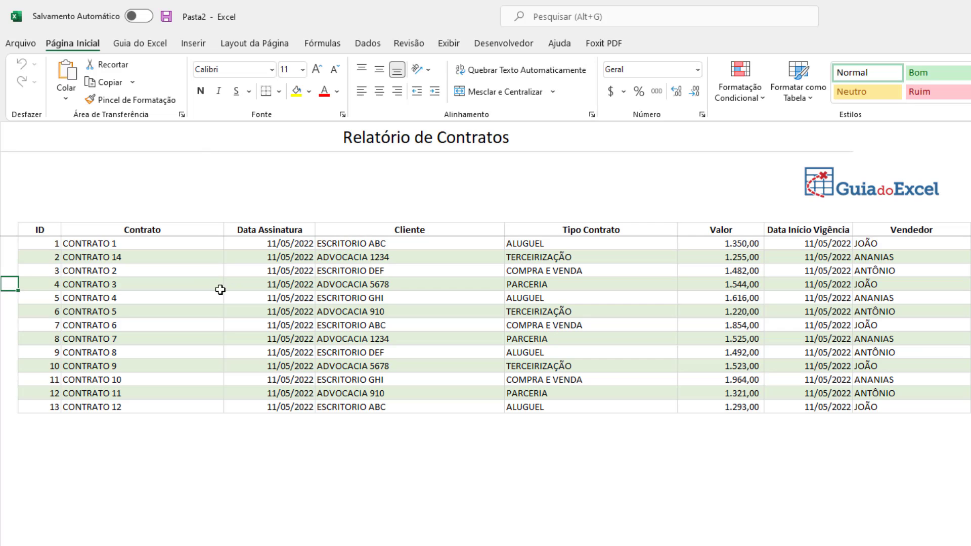
click(207, 267)
drag(207, 267, 412, 320)
click(390, 225)
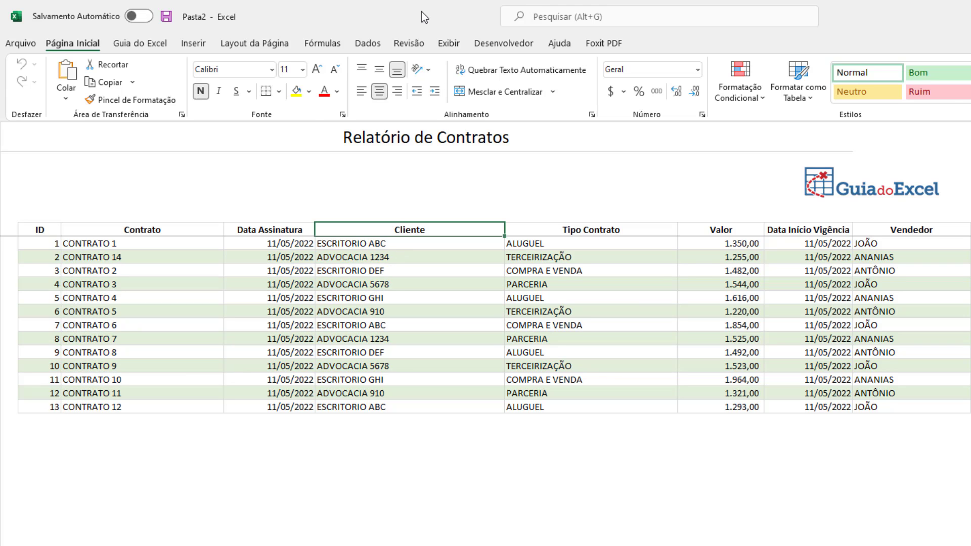
click(368, 43)
click(608, 84)
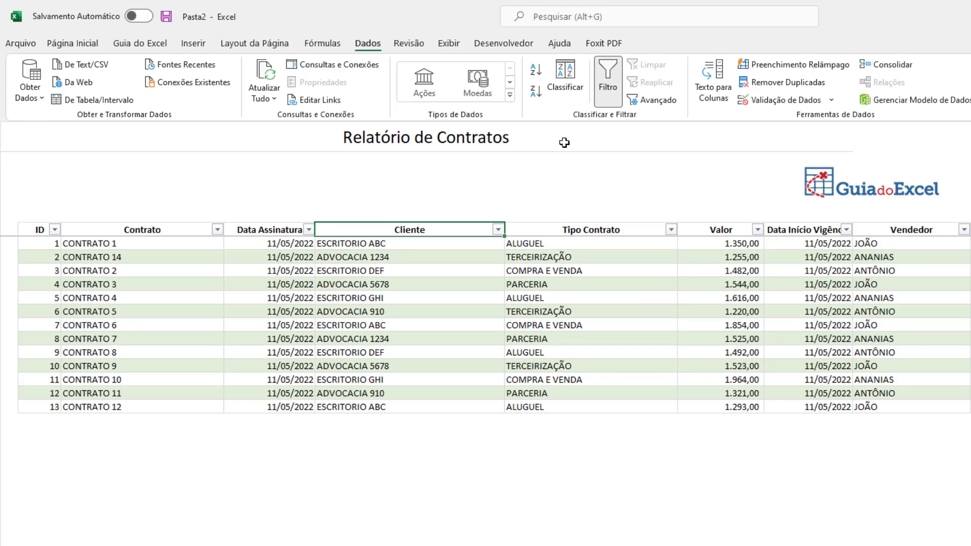
Filter the Cliente column to ADVOCACIA 1234, then close Pasta2 without saving.
click(498, 230)
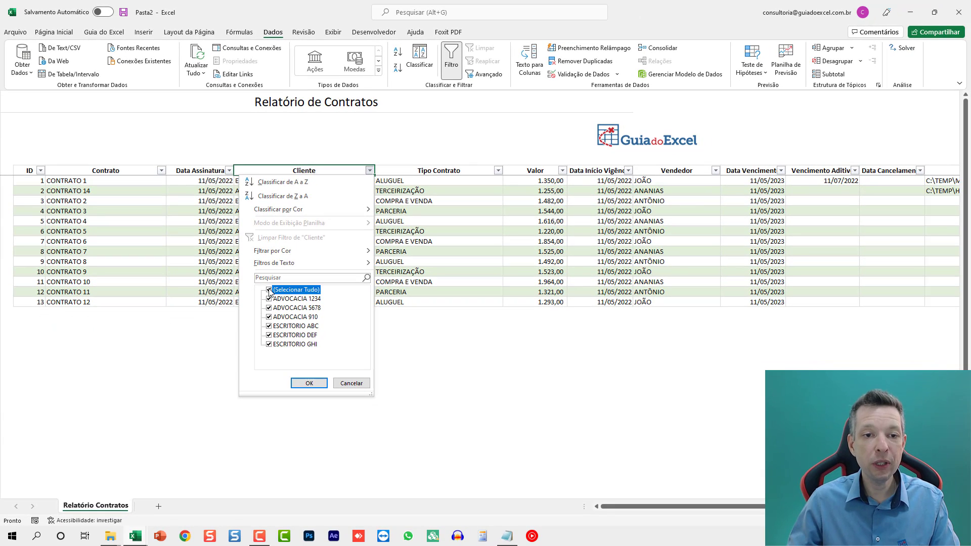
click(362, 391)
click(269, 299)
click(309, 382)
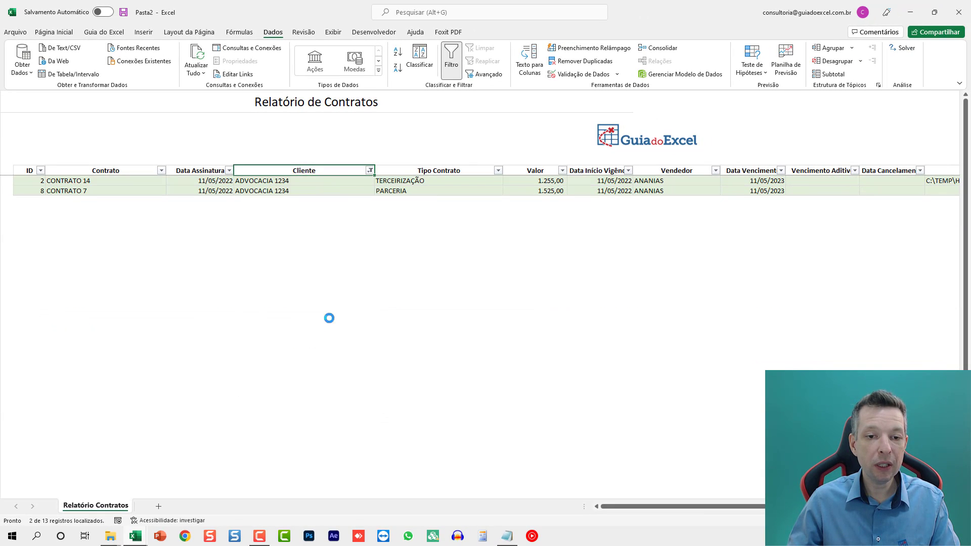
drag(304, 192, 302, 140)
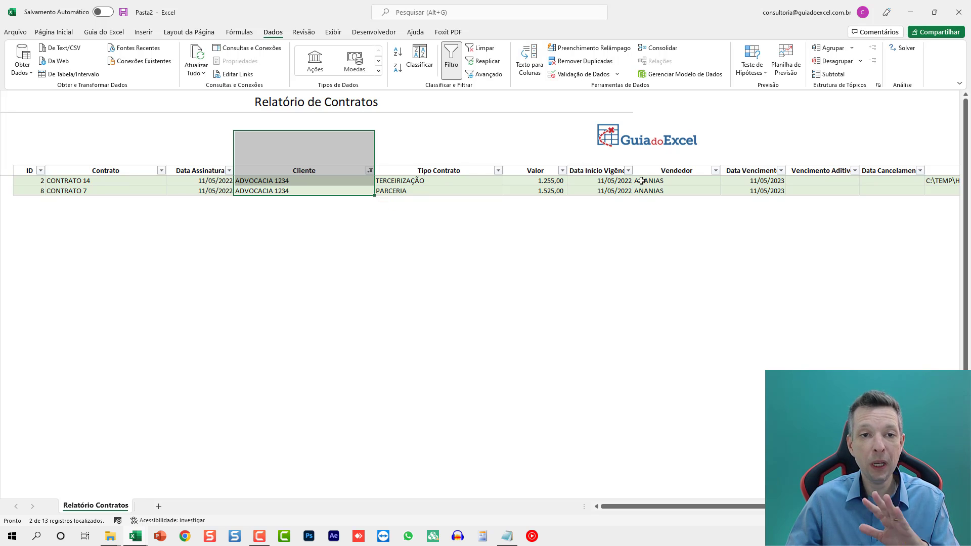
click(953, 16)
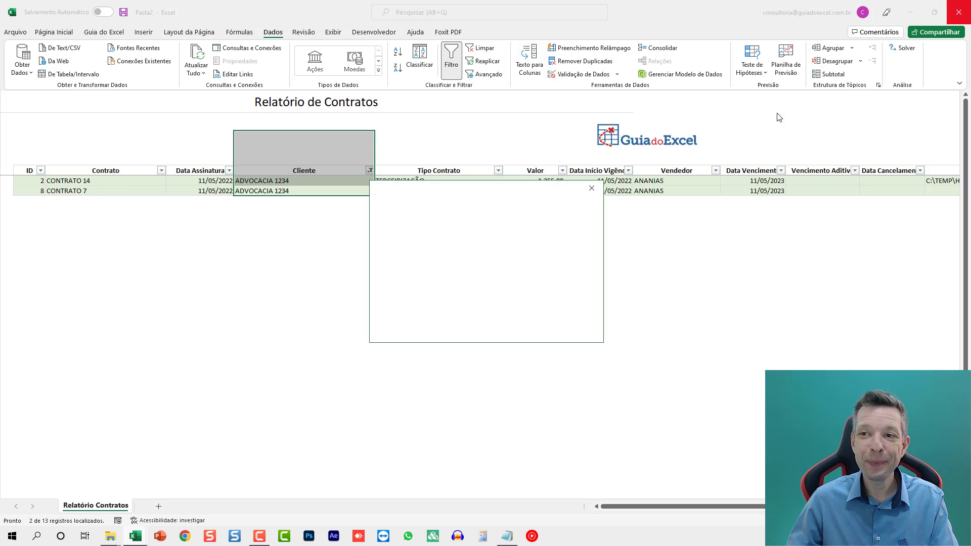
click(522, 324)
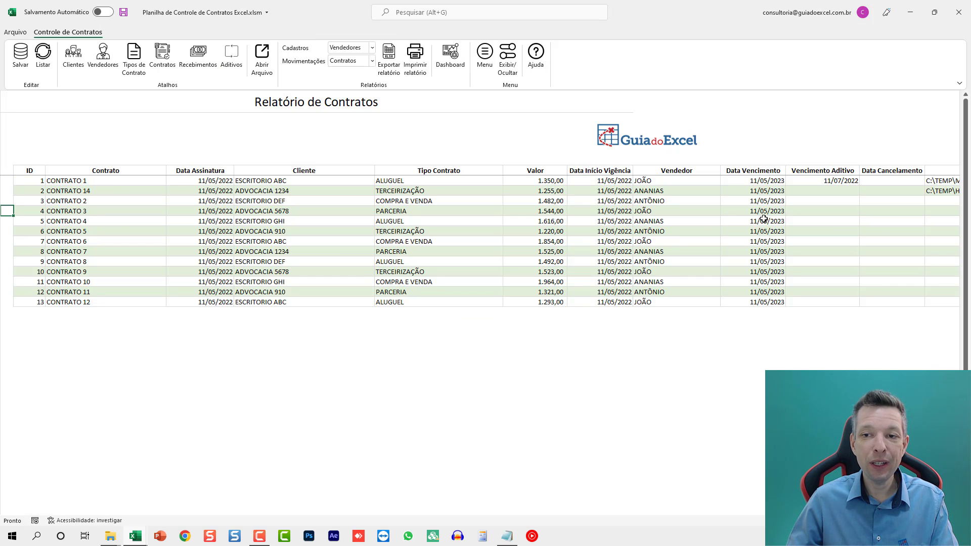
In the Contratos table, change CONTRATO 2's Data Vencimento year so it reads 11/05/2022.
drag(754, 181, 753, 303)
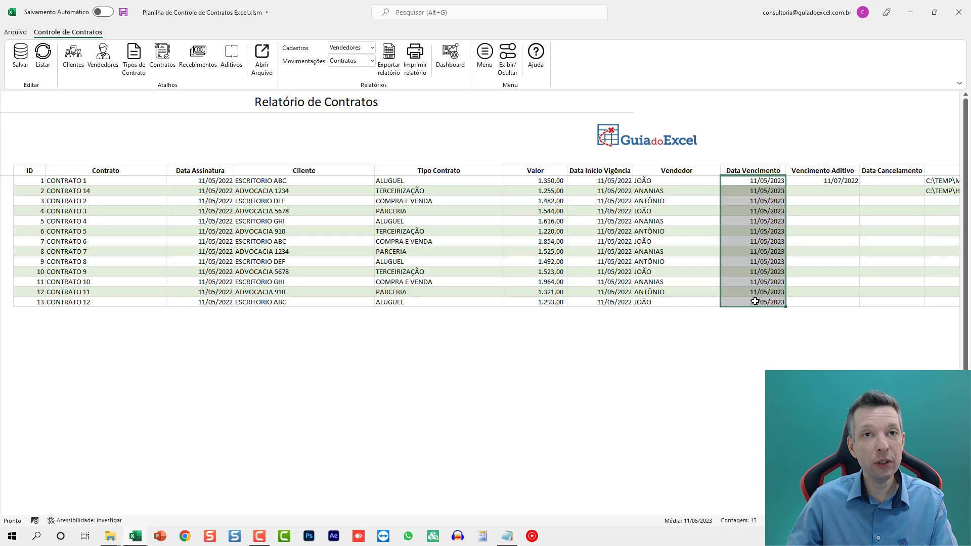
click(751, 183)
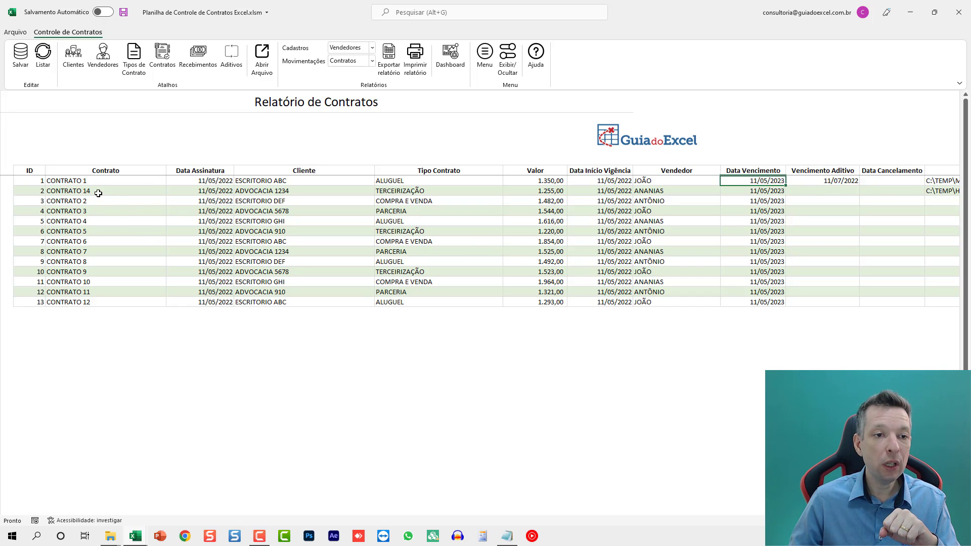
click(162, 55)
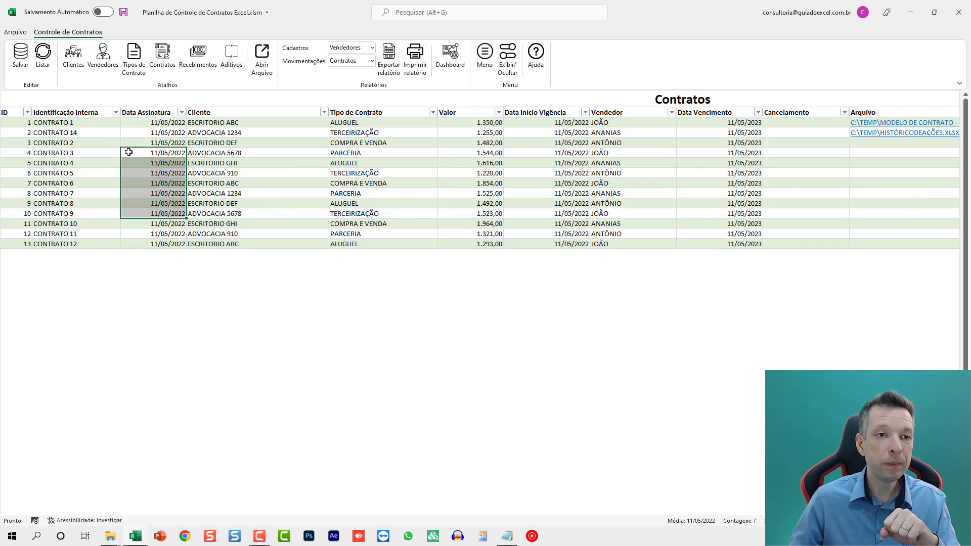
click(91, 140)
key(Right)
key(Right)
key(Right)
key(Right)
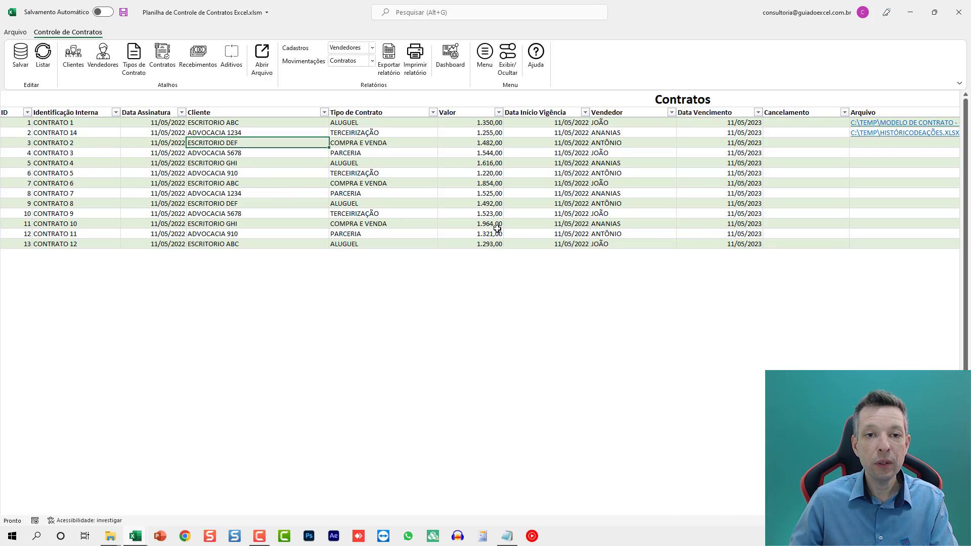
key(Right)
key(Right)
key(Right)
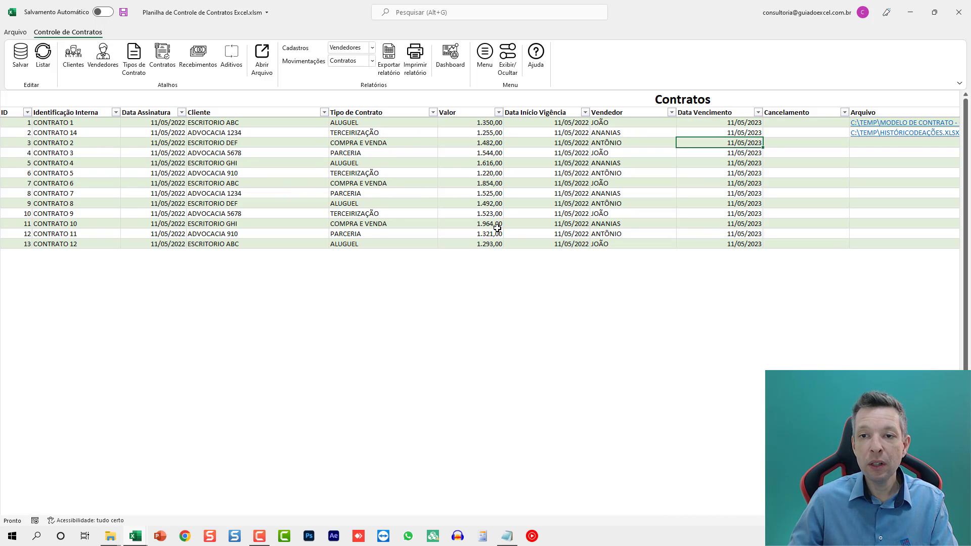
key(F2)
key(BackSpace)
text(2)
key(Return)
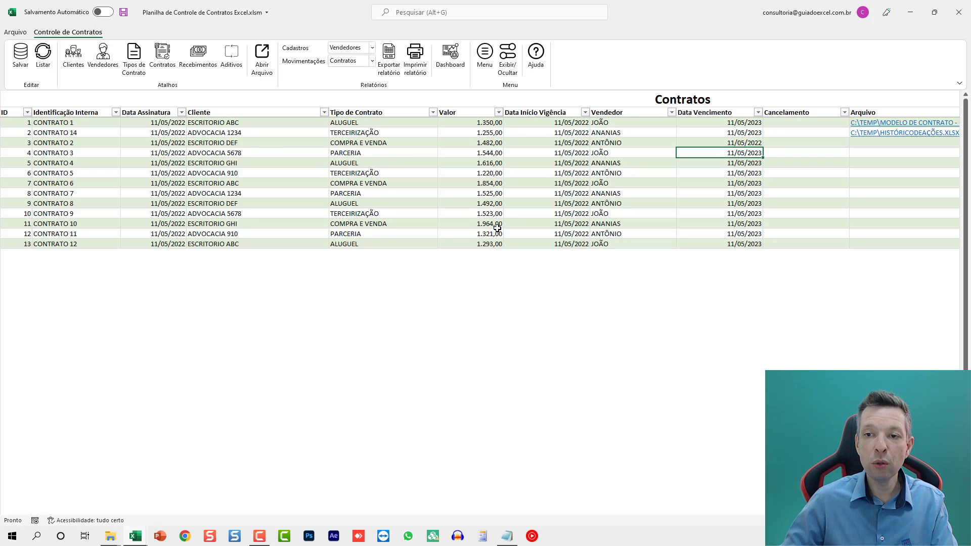
key(Up)
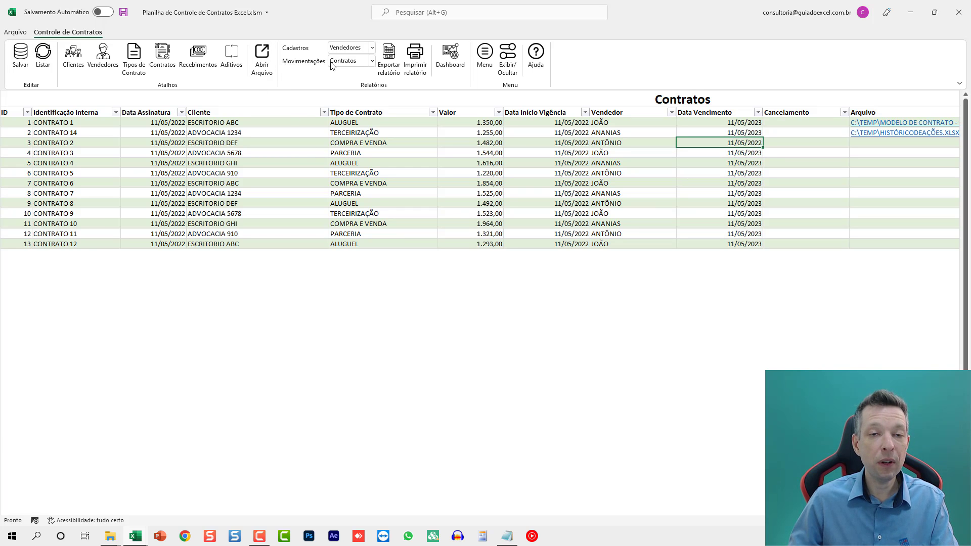
Reload the Relatório de Contratos so CONTRATO 2's 11/05/2022 due date appears flagged red.
click(352, 60)
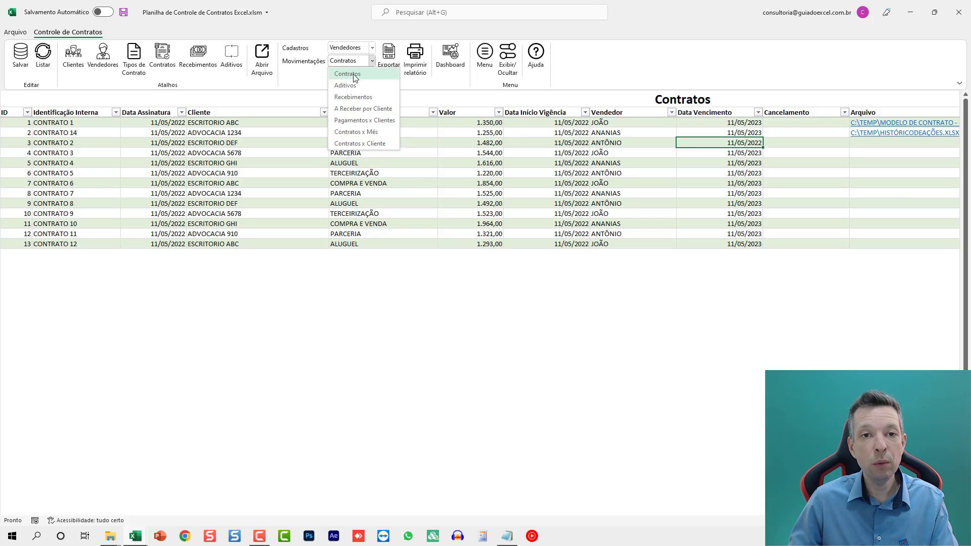
click(345, 81)
click(352, 60)
click(348, 72)
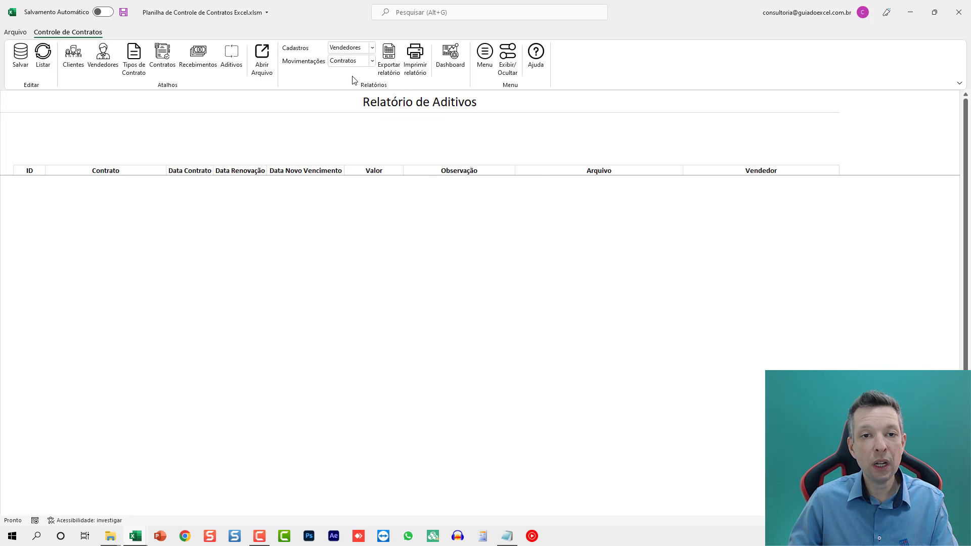
click(43, 56)
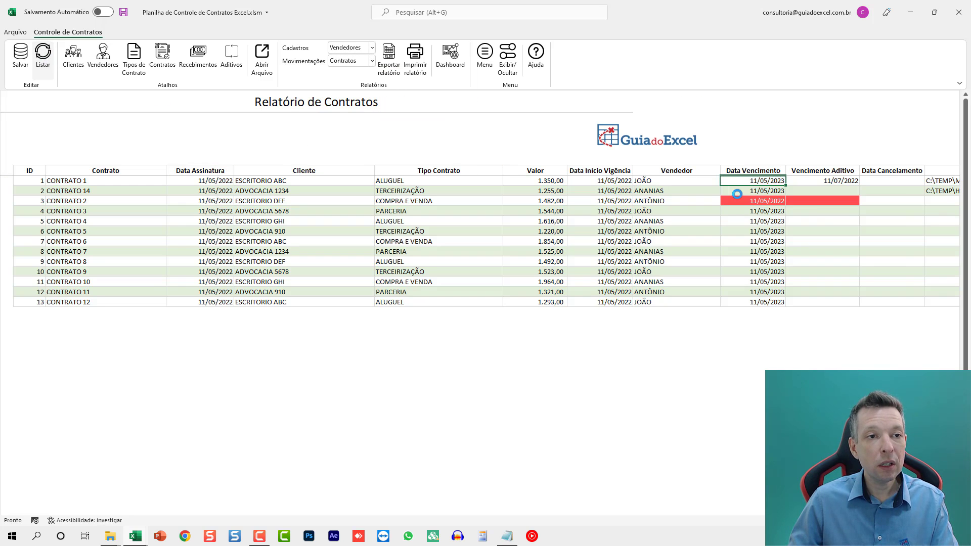
click(760, 200)
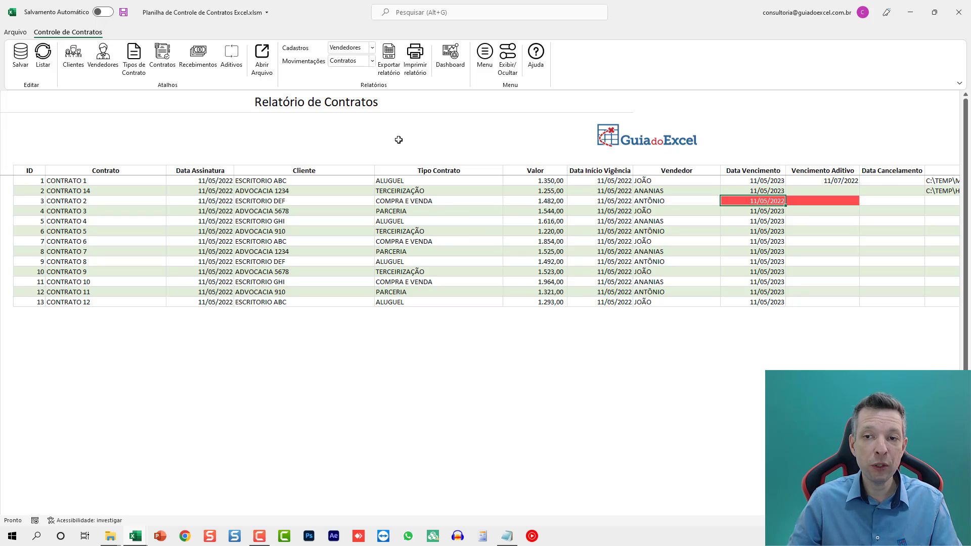
click(364, 61)
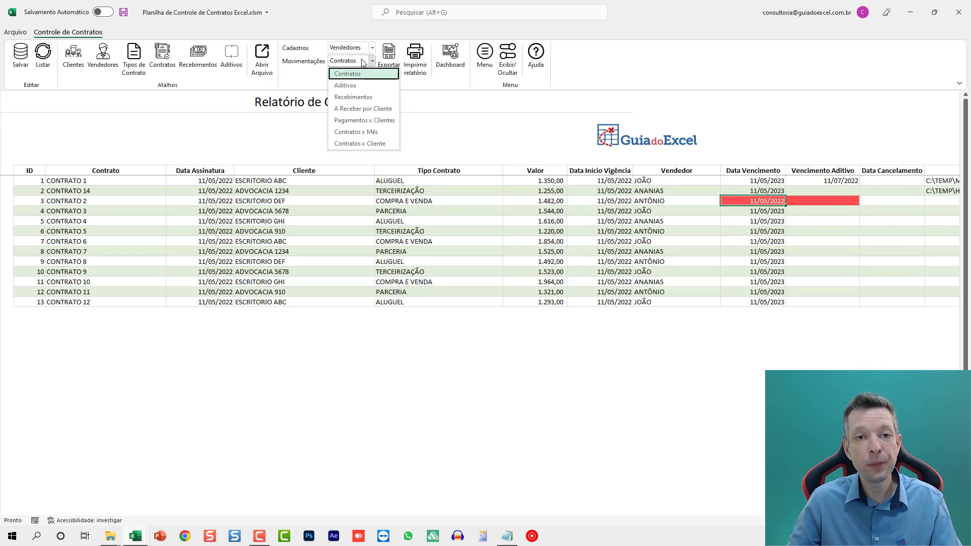
Show the Aditivos report, then list the Recebimentos report and export it to new workbook Pasta3.
click(356, 84)
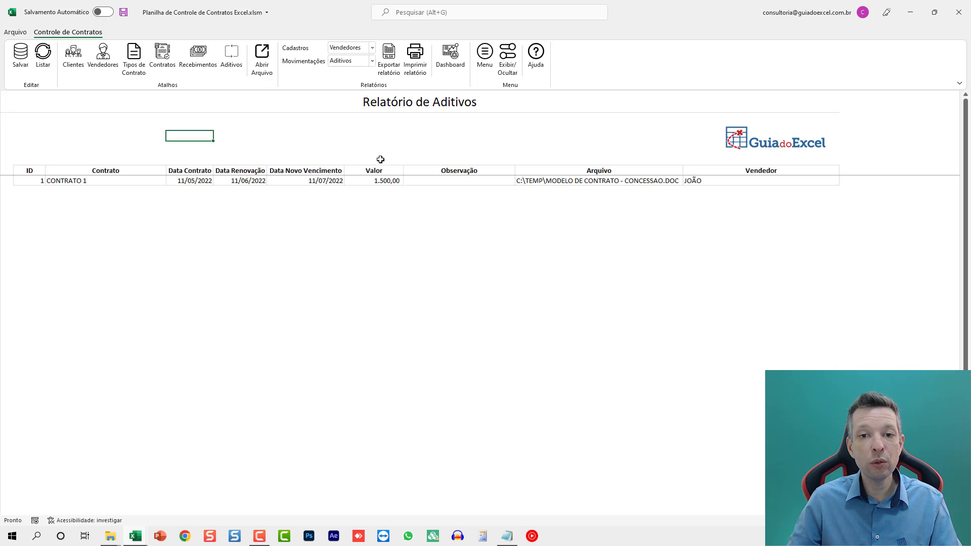
click(562, 184)
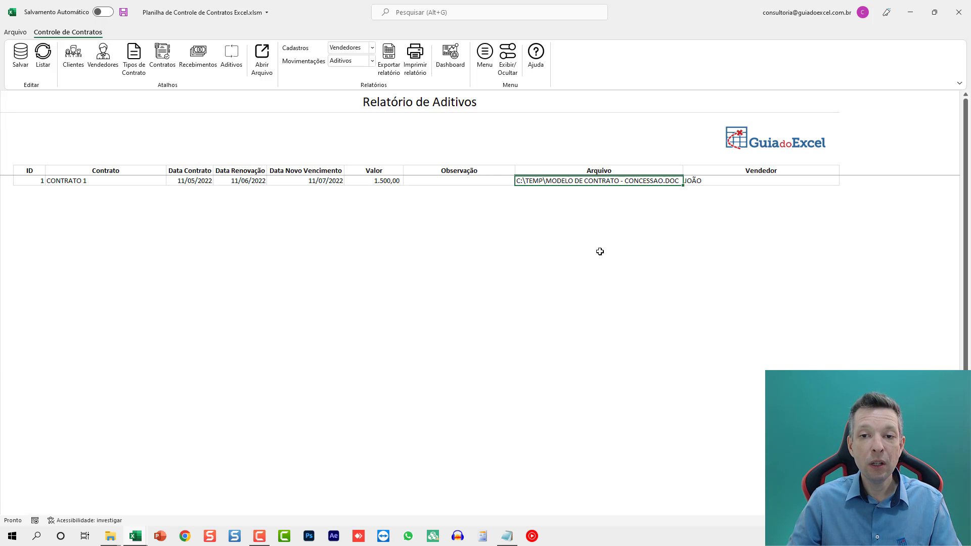
click(362, 62)
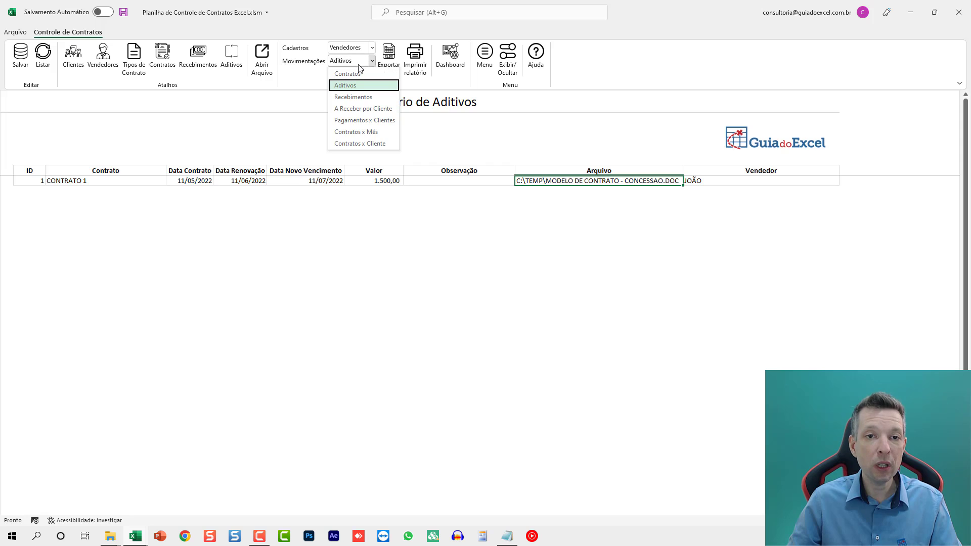
click(353, 96)
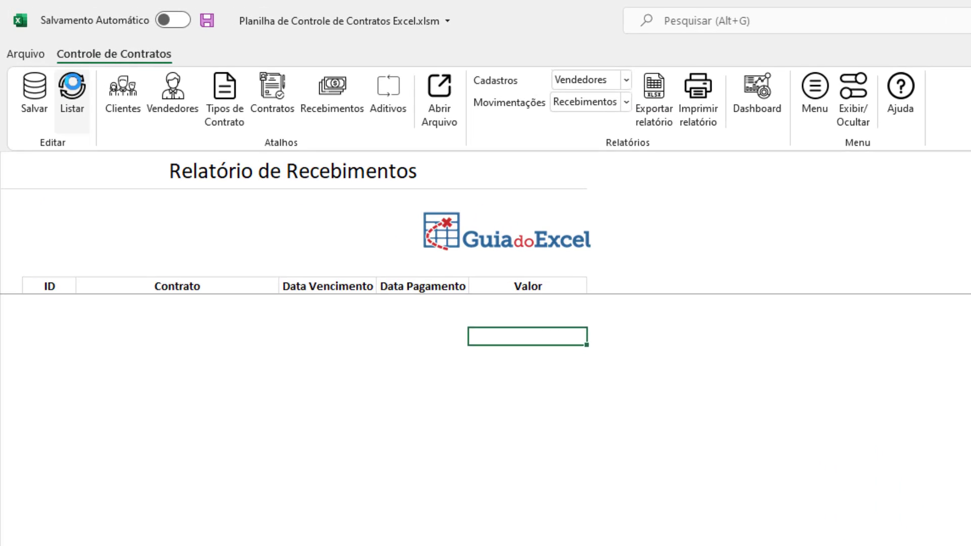
click(72, 84)
scroll(367, 380, down, 6)
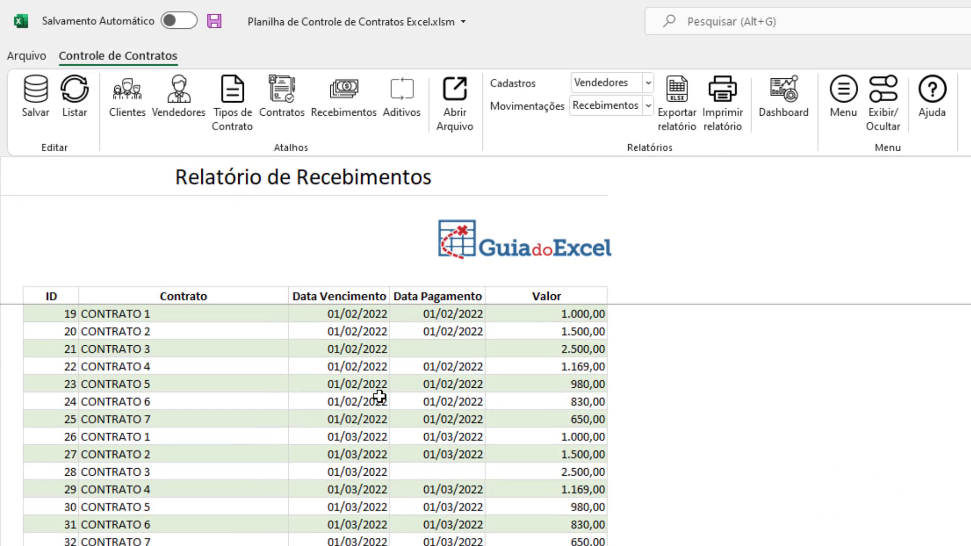
scroll(380, 397, up, 4)
click(676, 99)
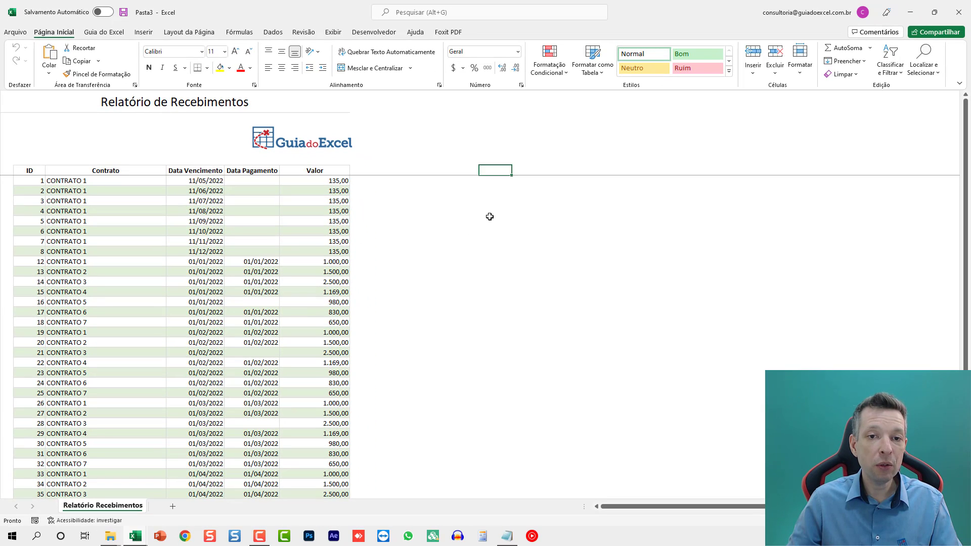
Insert a pivot table in Pasta3 from the whole receipts table range.
click(498, 210)
click(143, 32)
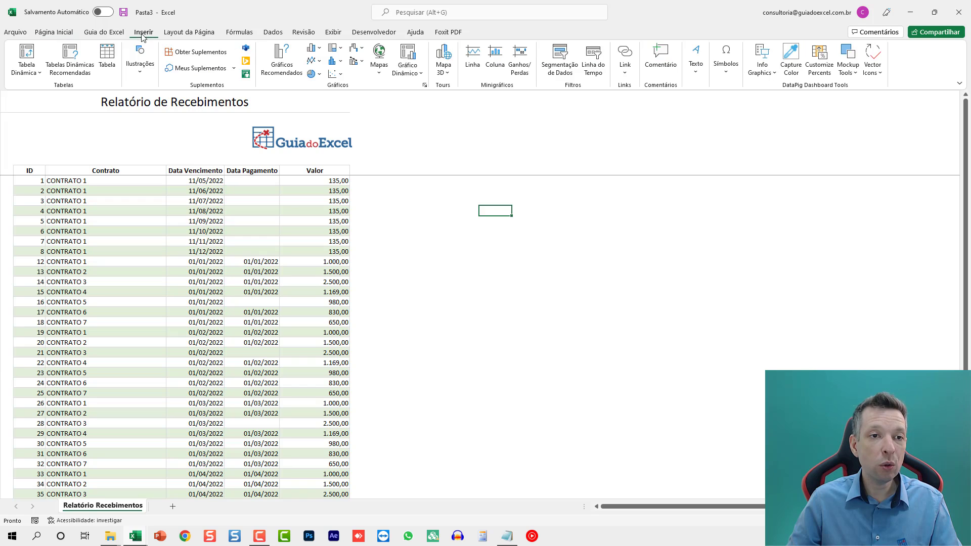
click(24, 57)
drag(31, 169, 315, 260)
key(ctrl+shift+Down)
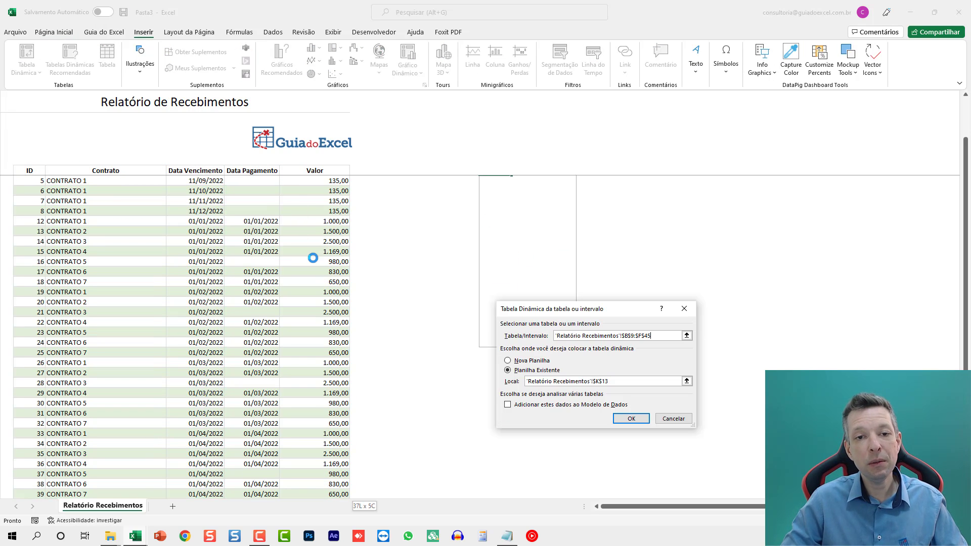
key(Return)
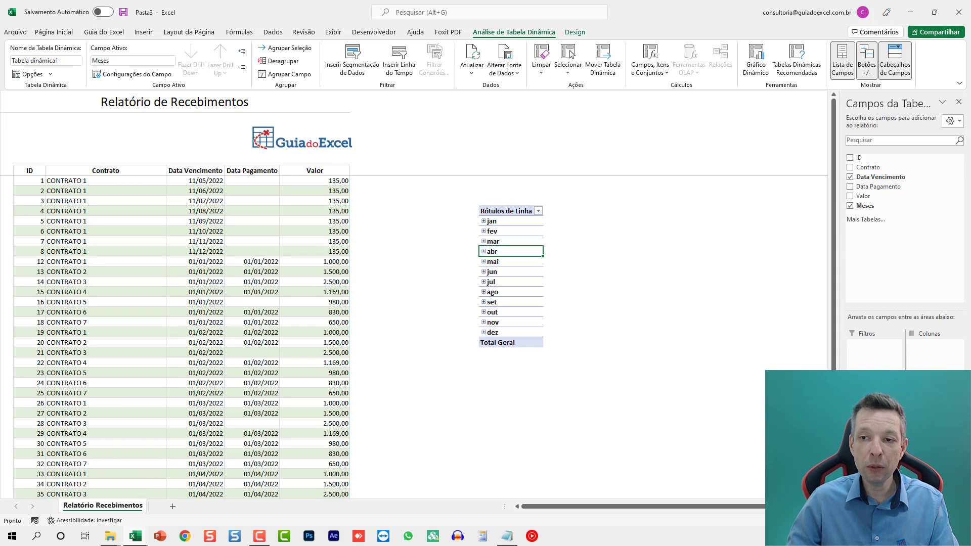
Format the Soma de Valor figures with thousands separators and decimals.
click(570, 223)
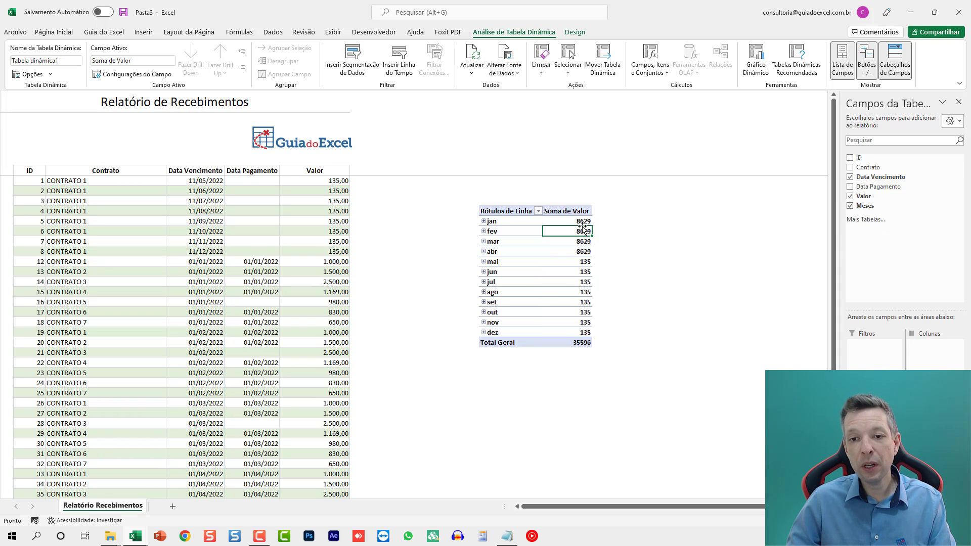
drag(570, 222, 572, 342)
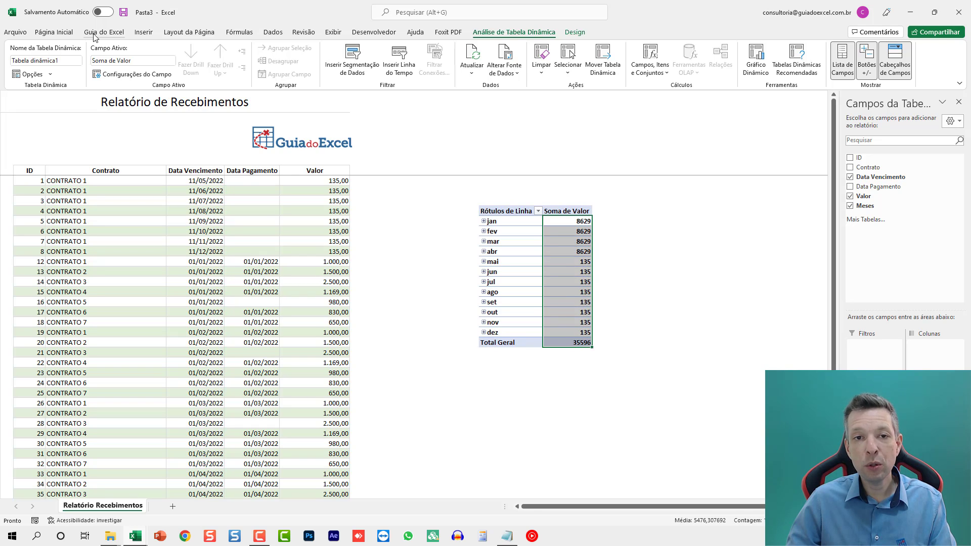
click(75, 36)
click(488, 67)
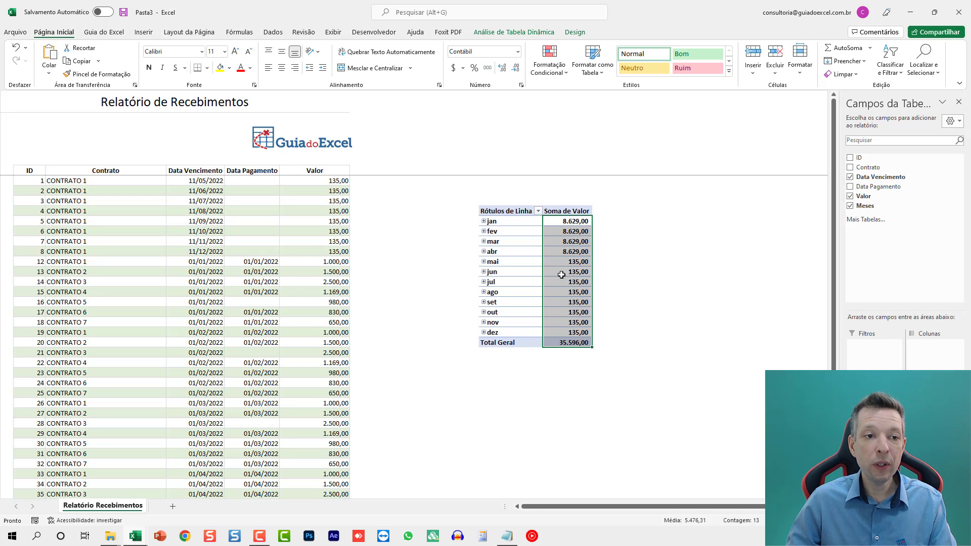
click(561, 261)
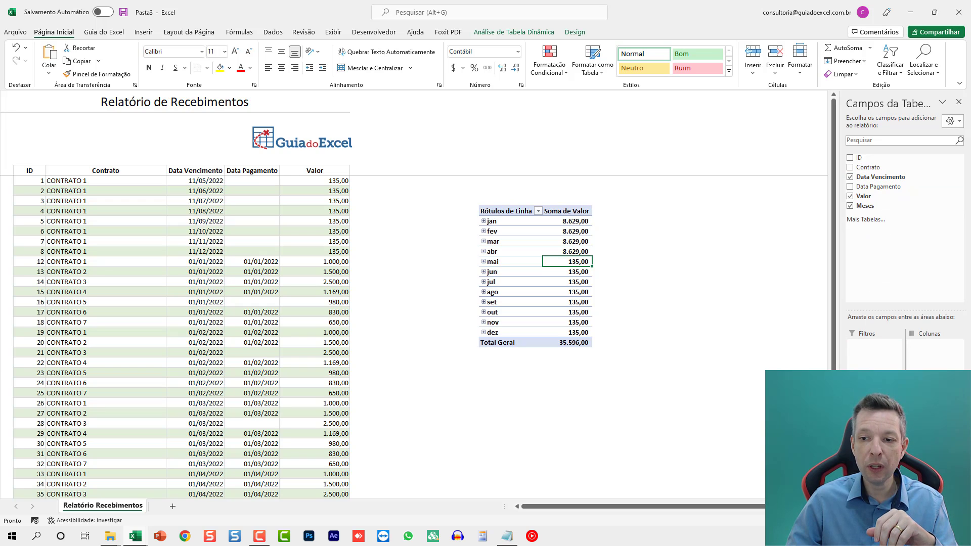
Place Contrato above months in the pivot rows, then close Pasta3 without saving.
drag(868, 168, 875, 420)
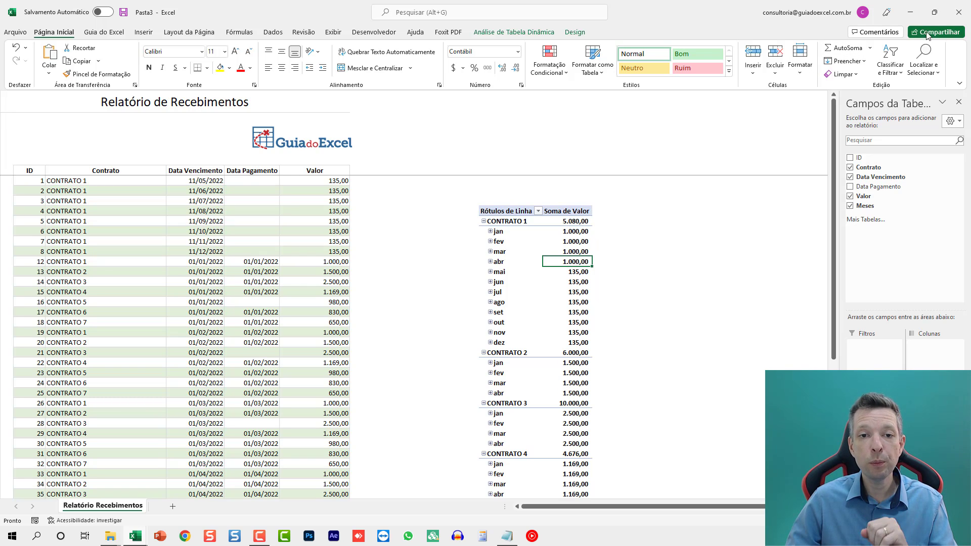
click(958, 12)
click(522, 323)
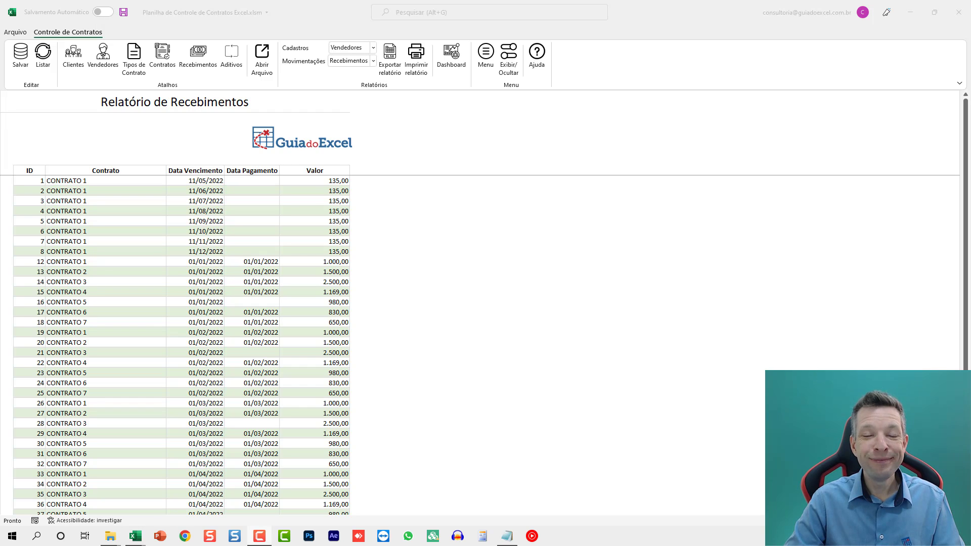
Switch to the A Receber por Cliente report and pick the due-date range end.
click(372, 61)
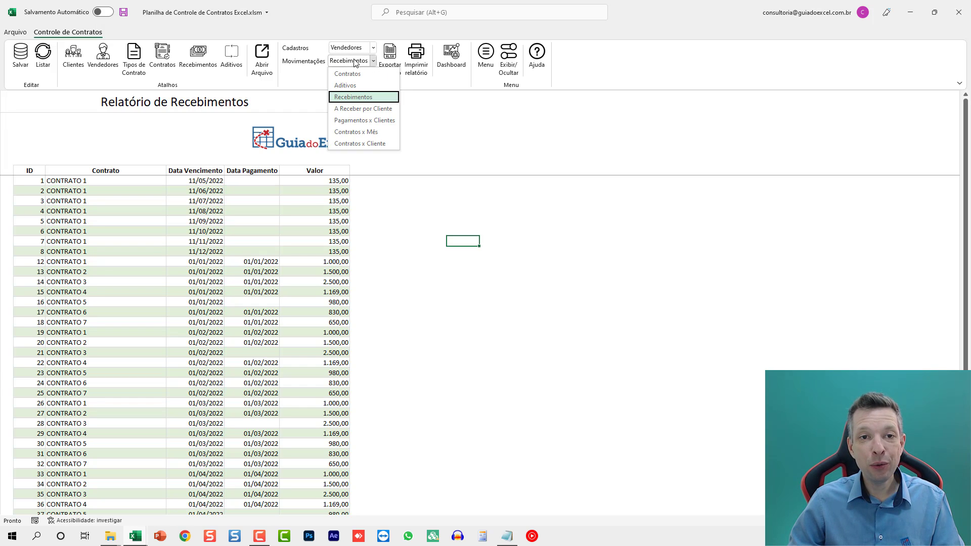
click(354, 107)
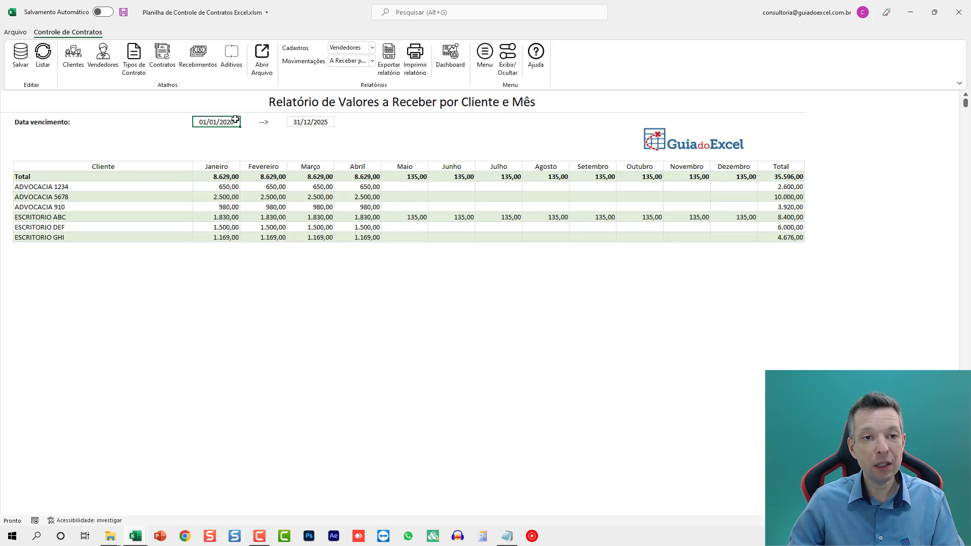
click(307, 124)
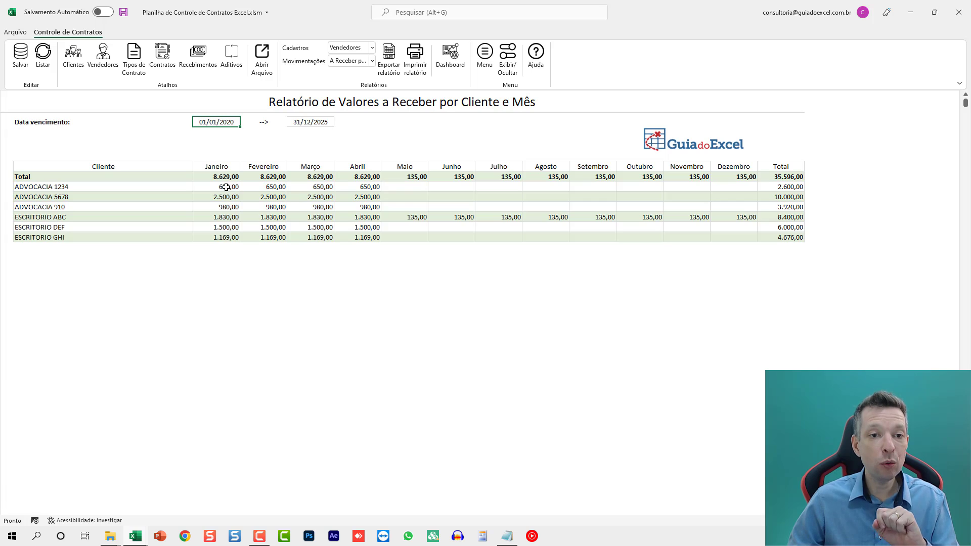
Check ADVOCACIA 1234's January and February amounts, then select the Total column.
click(103, 187)
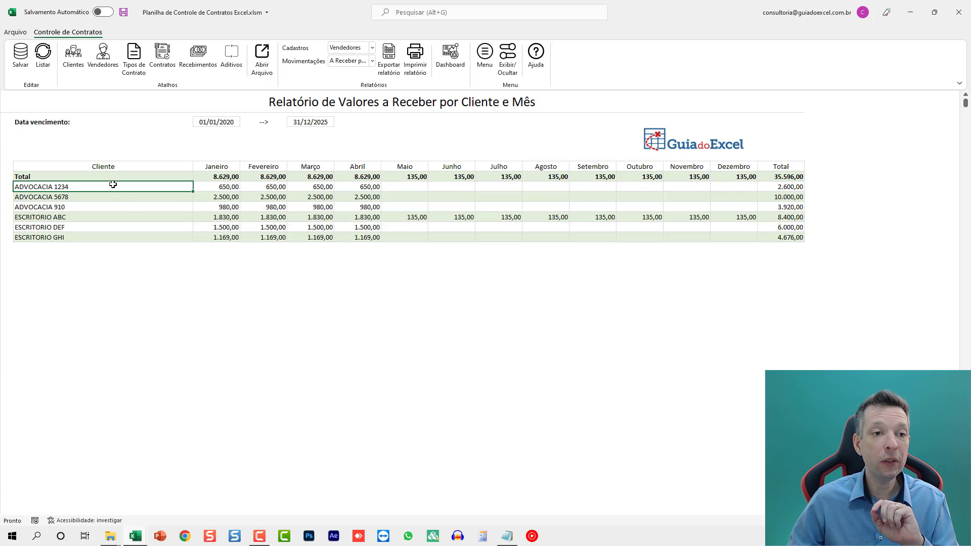
click(236, 186)
click(269, 186)
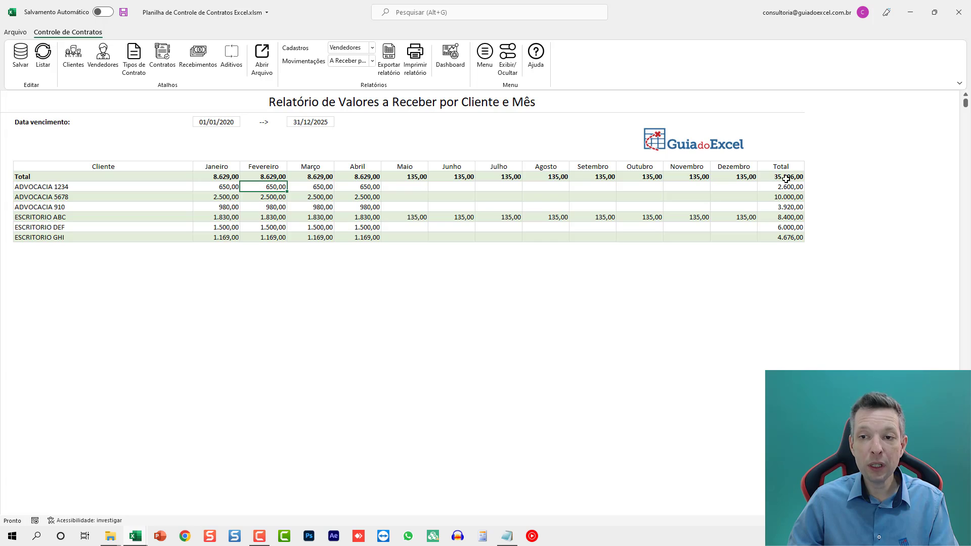
drag(786, 179, 784, 237)
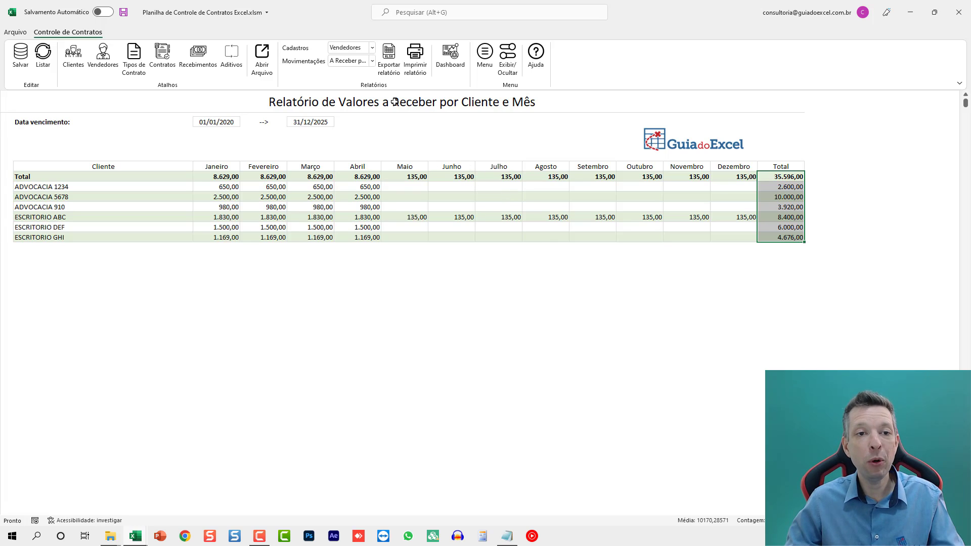
Switch to the Pagamentos x Clientes report and list each client's payments for the period.
click(360, 62)
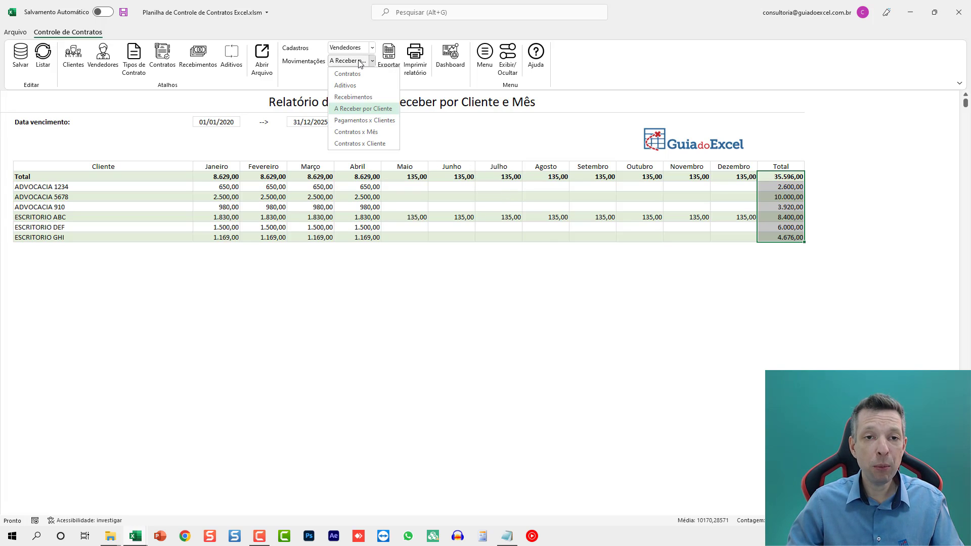
click(369, 120)
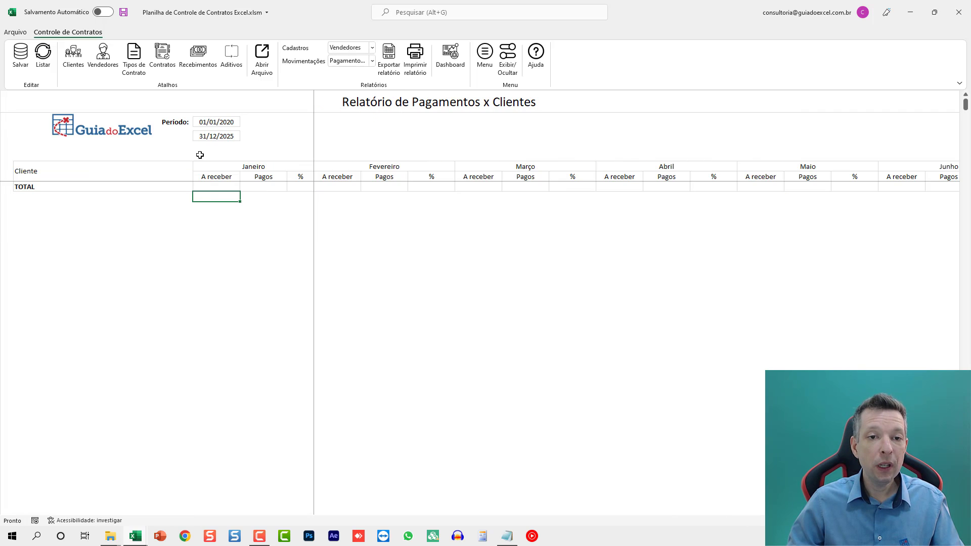
click(219, 123)
click(217, 135)
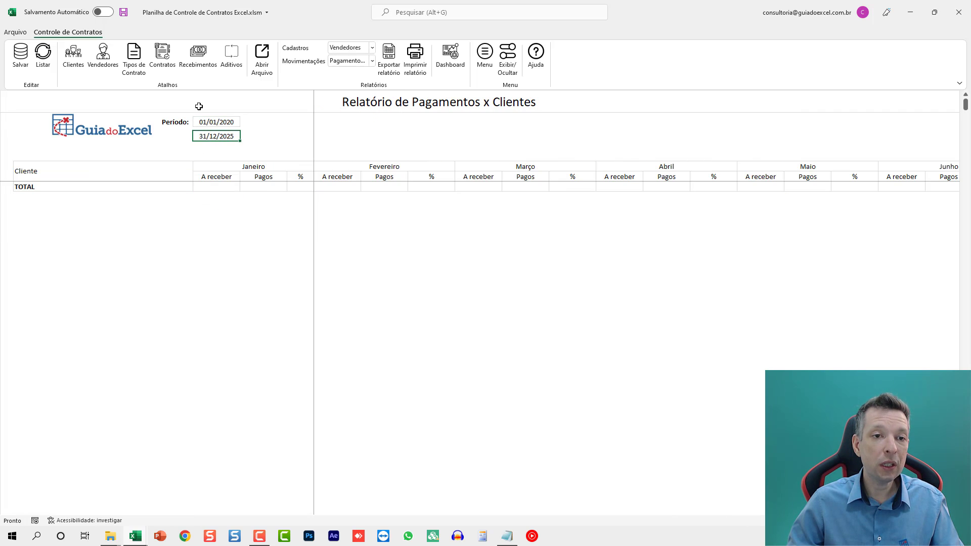
click(44, 54)
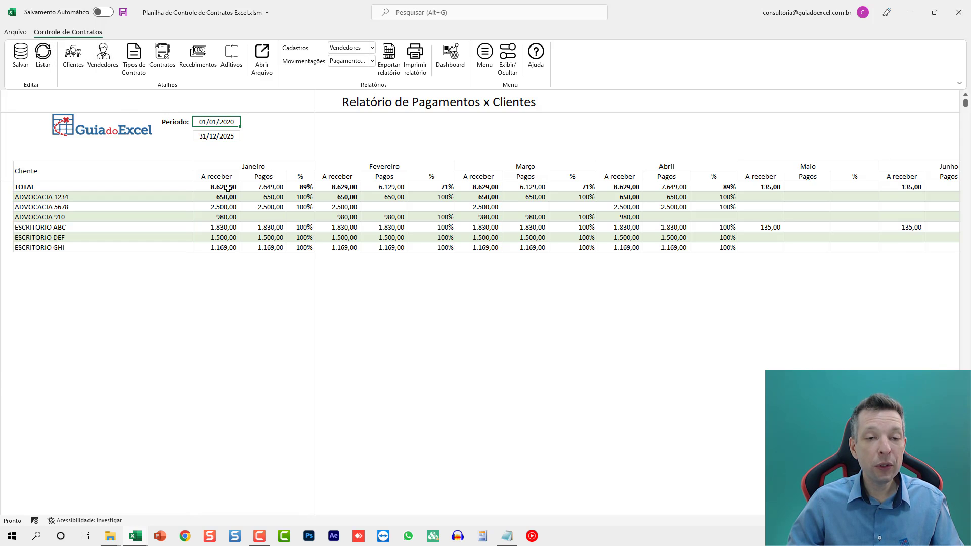
Review January's receivable, paid and % columns, including ADVOCACIA 910's 980,00 receivable.
drag(223, 189, 221, 244)
drag(270, 188, 269, 245)
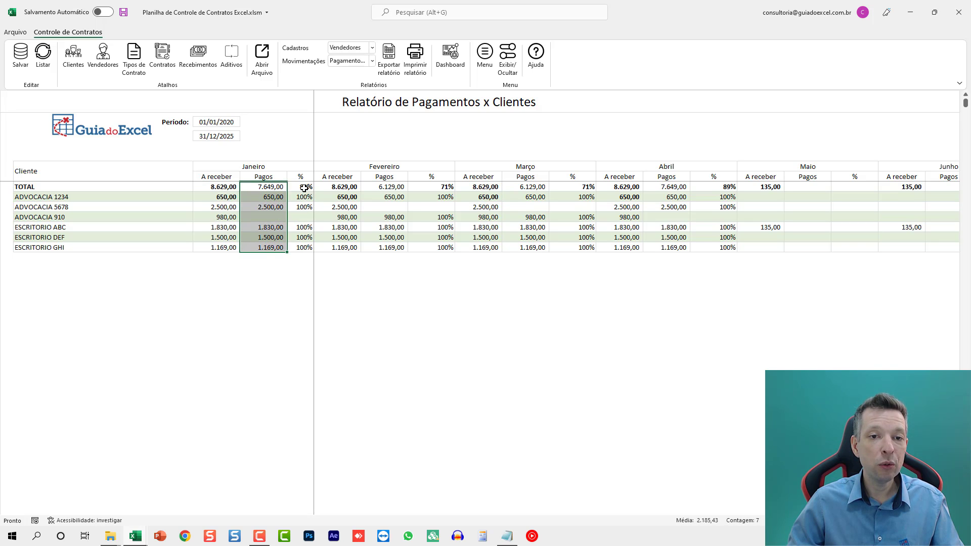
drag(304, 187, 304, 248)
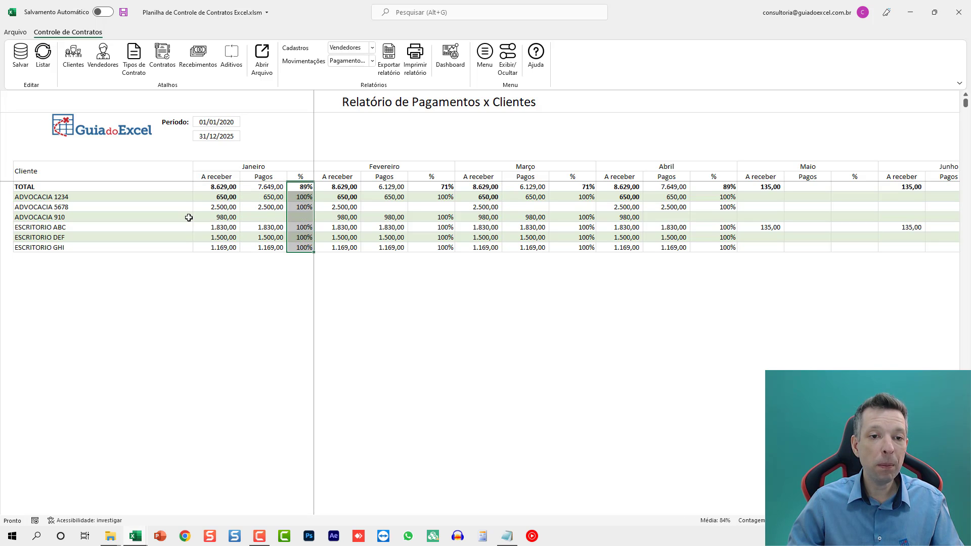
drag(111, 220, 253, 216)
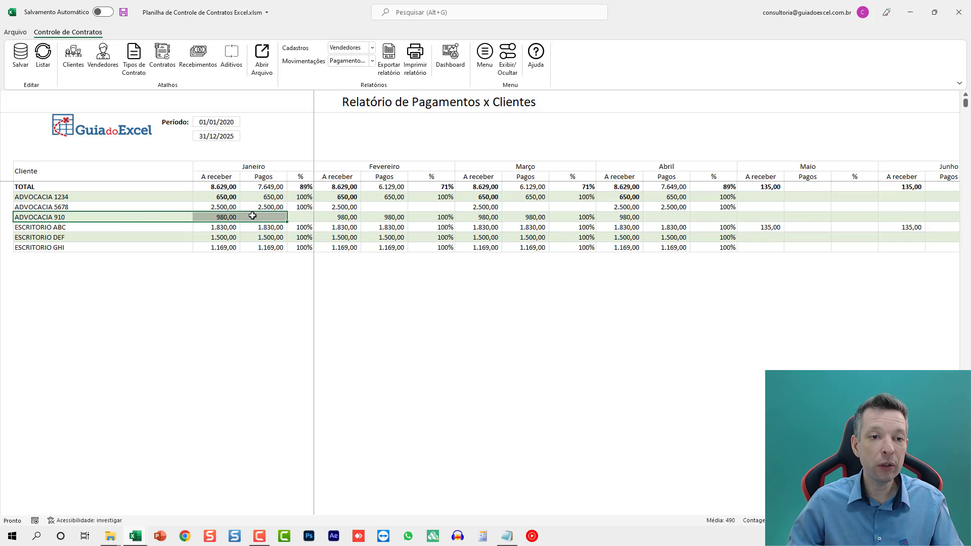
click(224, 216)
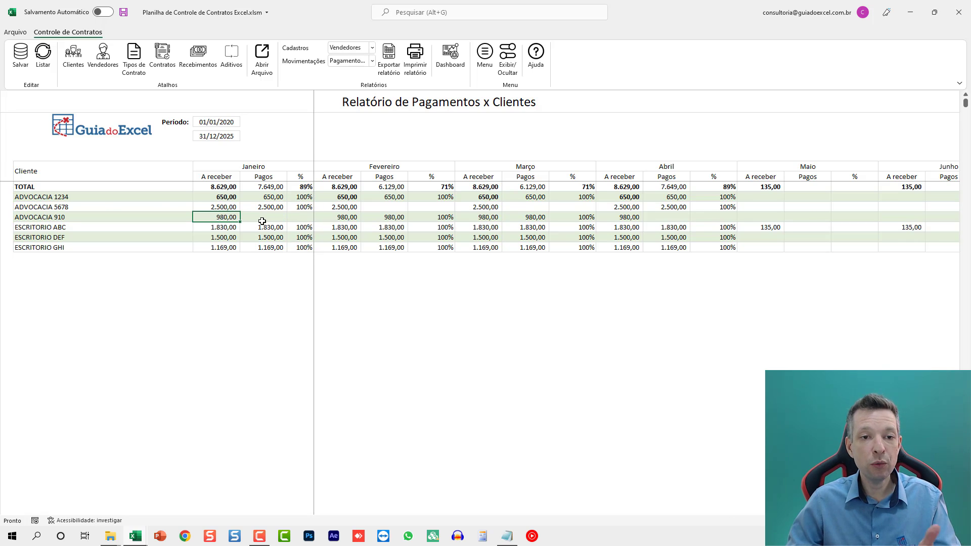
click(262, 218)
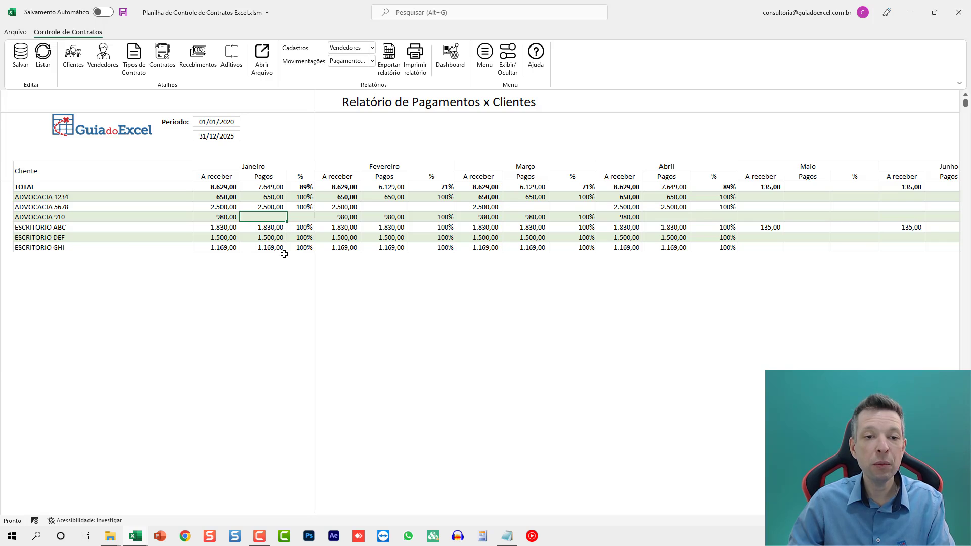
Move across ADVOCACIA 5678's monthly payments and select the receivable, Pagos and % totals columns.
click(392, 207)
key(Right)
key(Right)
key(Right)
key(Right)
key(Right)
key(Right)
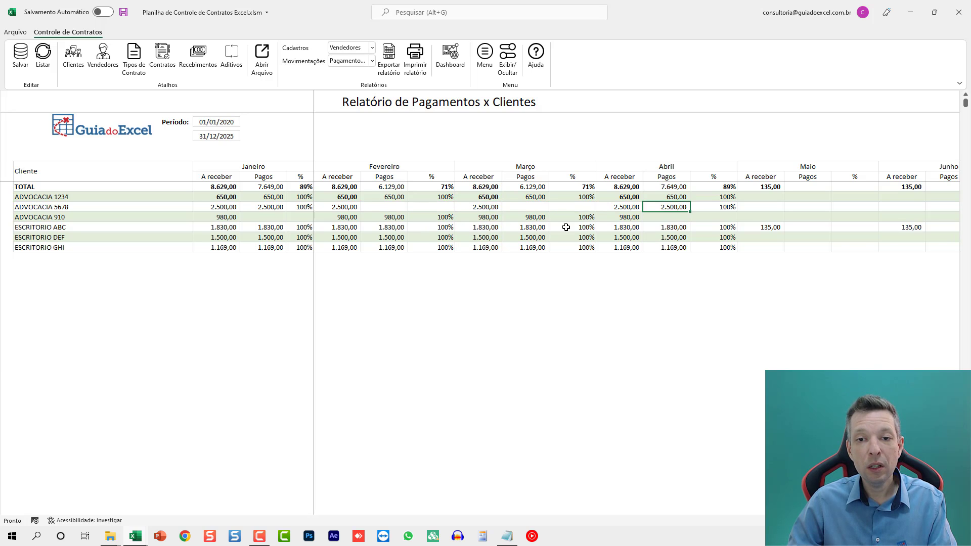
key(Right)
key(Right)
key(Right)
key(Right)
key(Right)
key(Right)
key(Right)
key(Right)
key(Right)
key(Right)
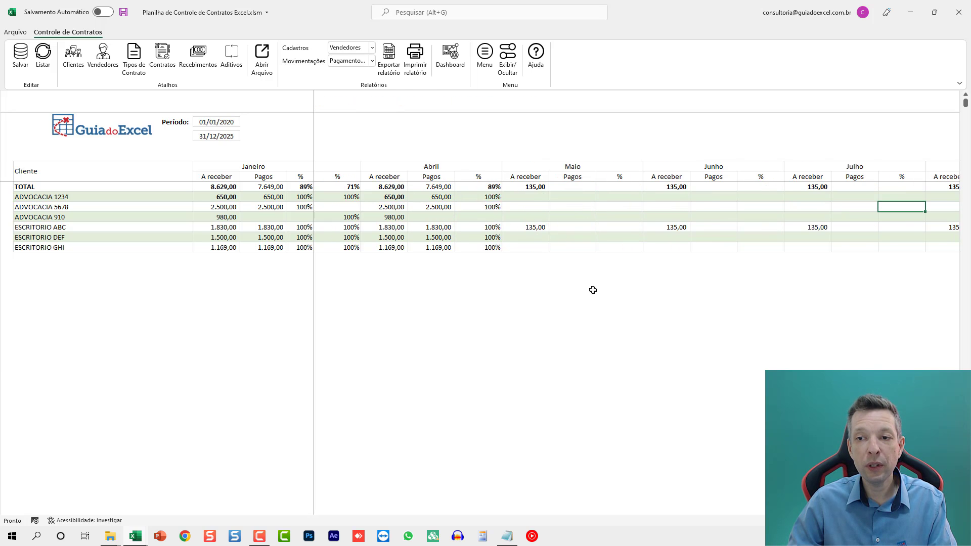
key(Right)
key(Right)
key(Right)
key(Right)
key(Right)
key(Right)
key(Right)
key(Right)
key(Right)
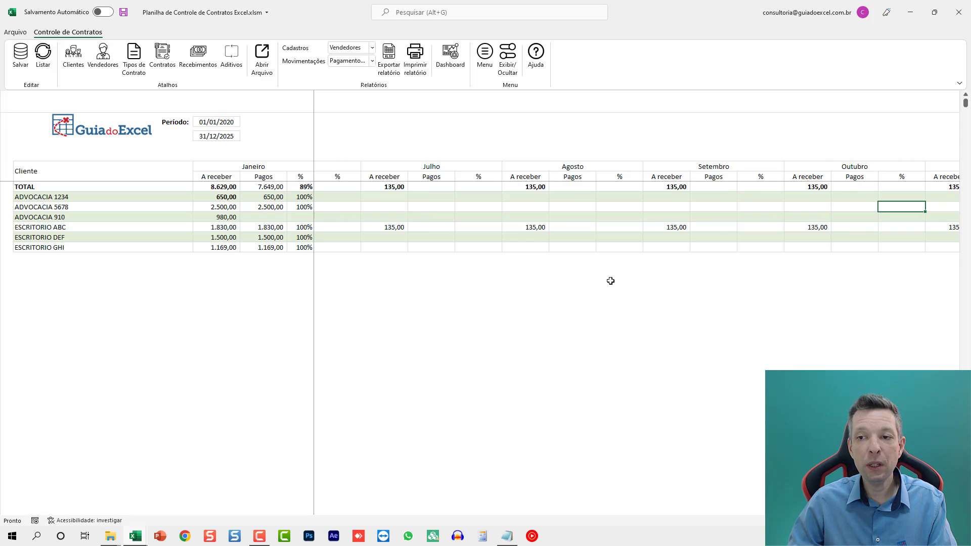
key(Right)
key(Right)
key(Right)
key(Right)
key(Right)
key(Right)
key(Right)
key(Right)
key(Right)
key(Right)
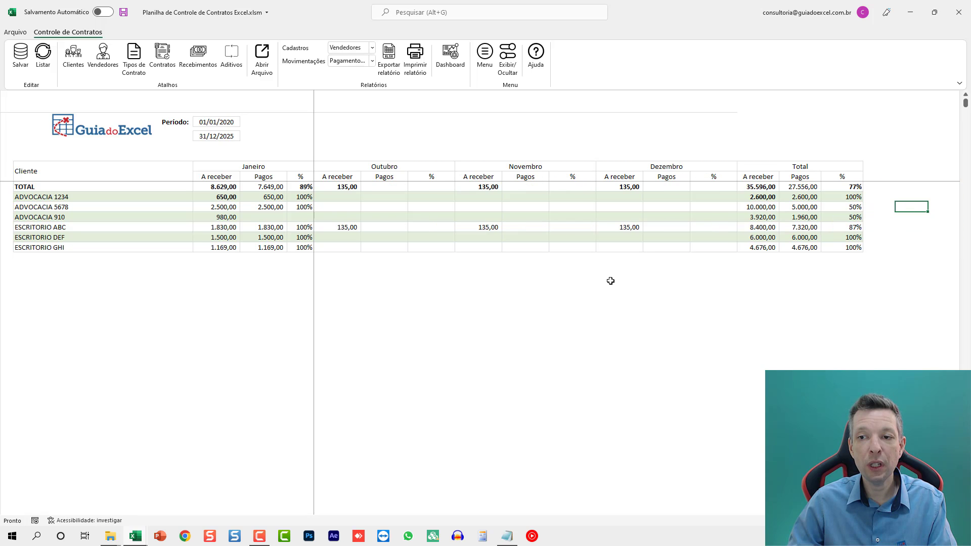
key(Right)
key(Right)
drag(668, 187, 663, 244)
drag(701, 190, 705, 248)
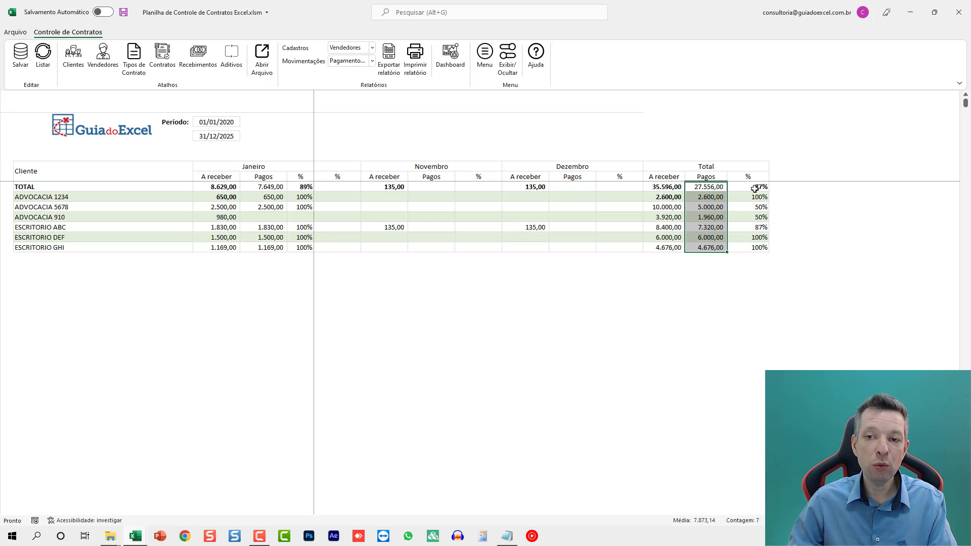
drag(756, 189, 755, 244)
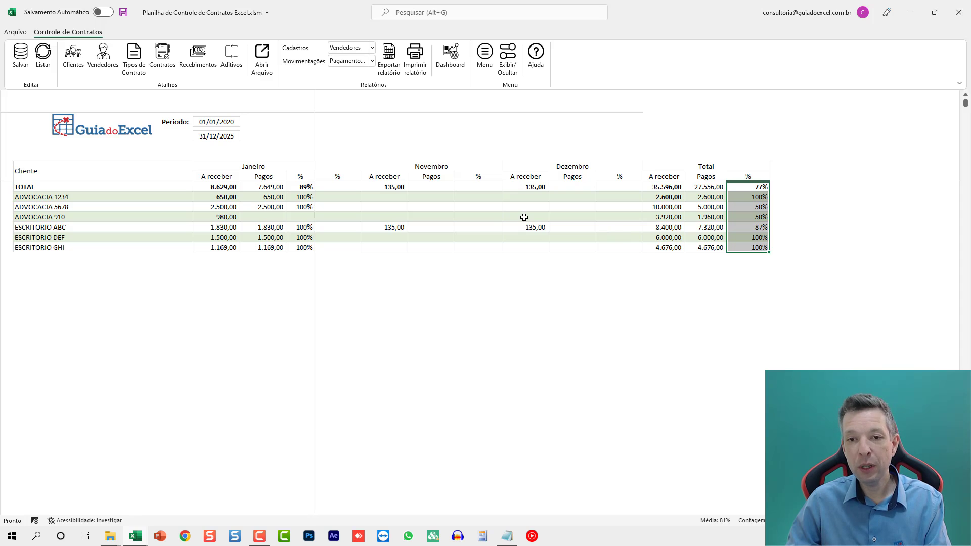
Return to the ADVOCACIA 910 row and bring up the Movimentações report list.
click(562, 216)
key(Left)
key(Left)
key(Left)
key(Left)
key(Left)
key(Left)
key(Left)
key(Left)
key(Left)
key(Left)
key(Left)
key(Left)
key(Left)
key(Left)
key(Left)
key(Left)
key(Left)
key(Left)
key(Left)
key(Left)
key(Right)
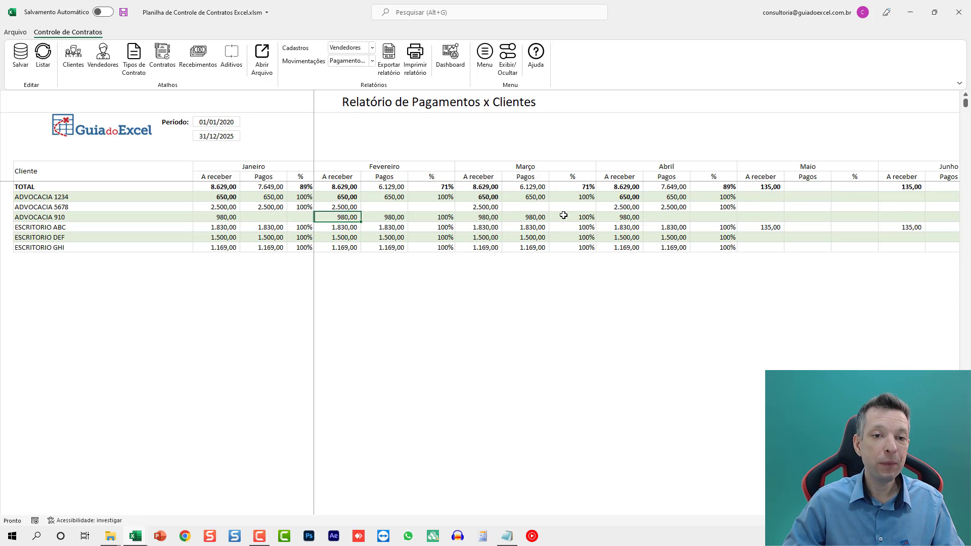
click(360, 61)
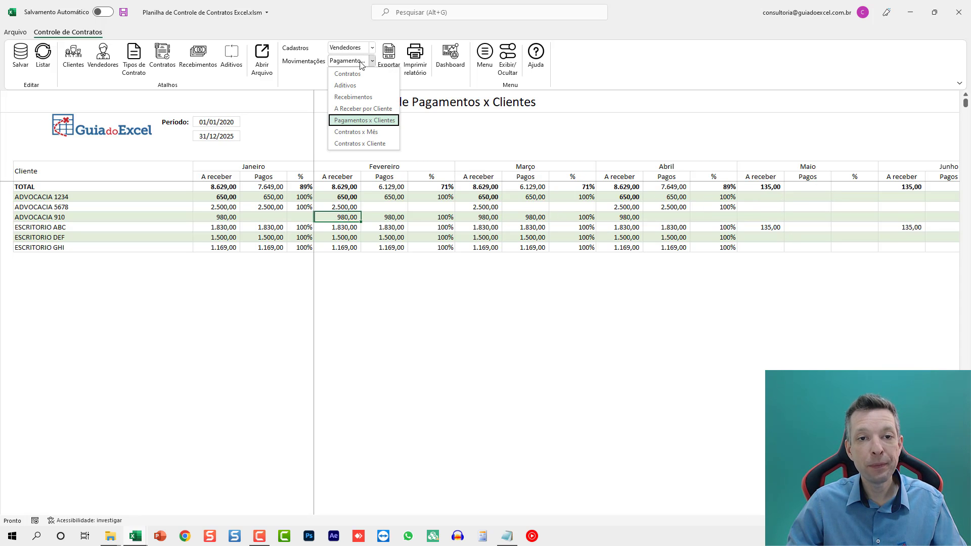
List the Contratos x Mês report for 01/01/2020–31/12/2050.
click(366, 132)
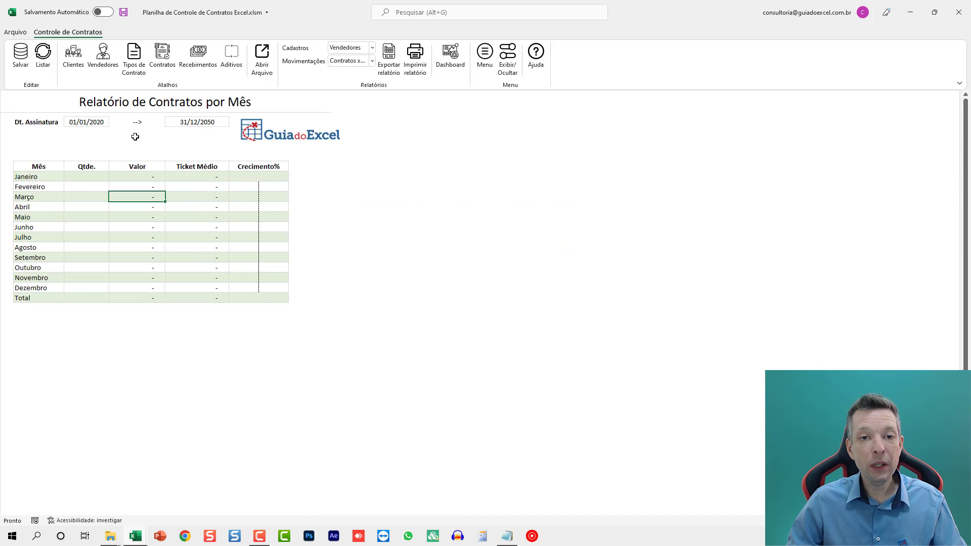
click(87, 122)
click(197, 122)
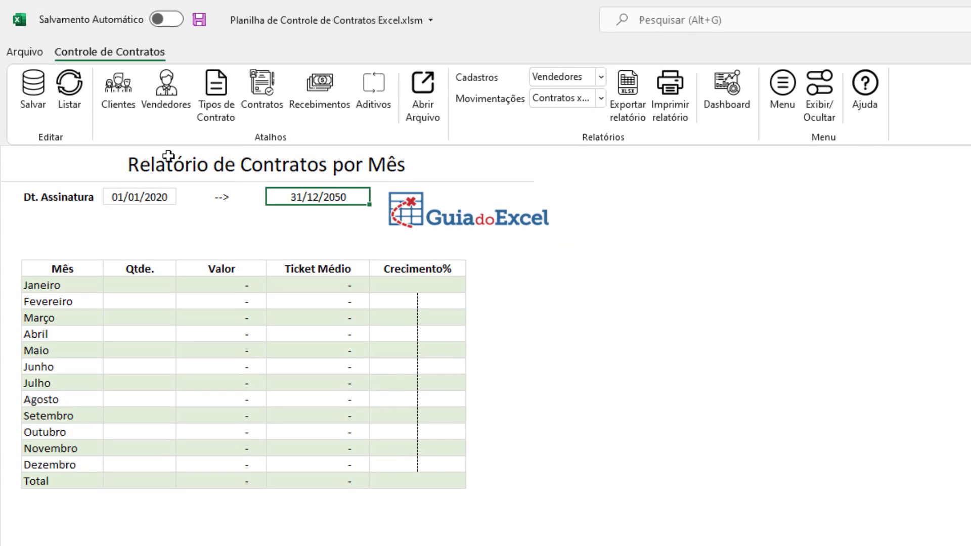
click(69, 92)
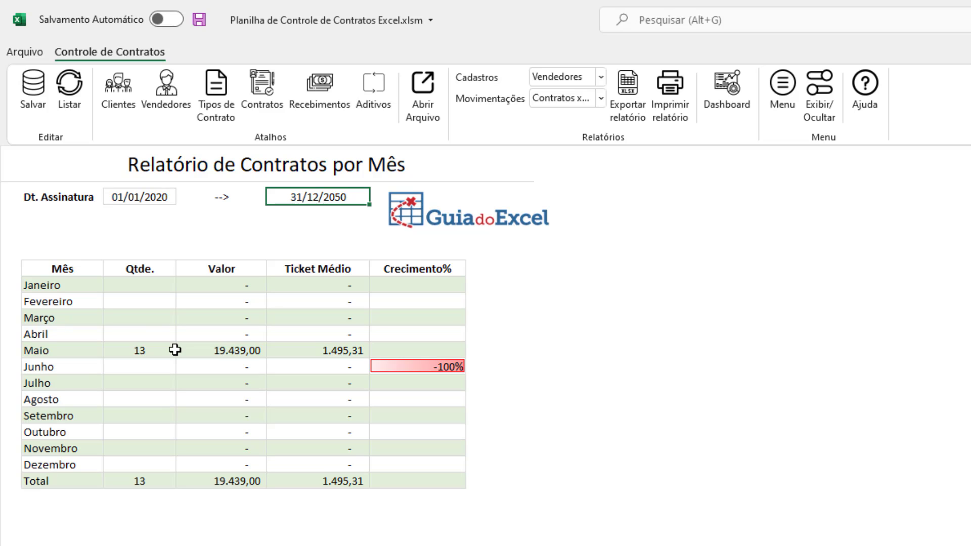
Check May's 13 contracts, 19.439,00 value, 1.495,31 ticket, and Fevereiro–Novembro growth percentages.
click(131, 344)
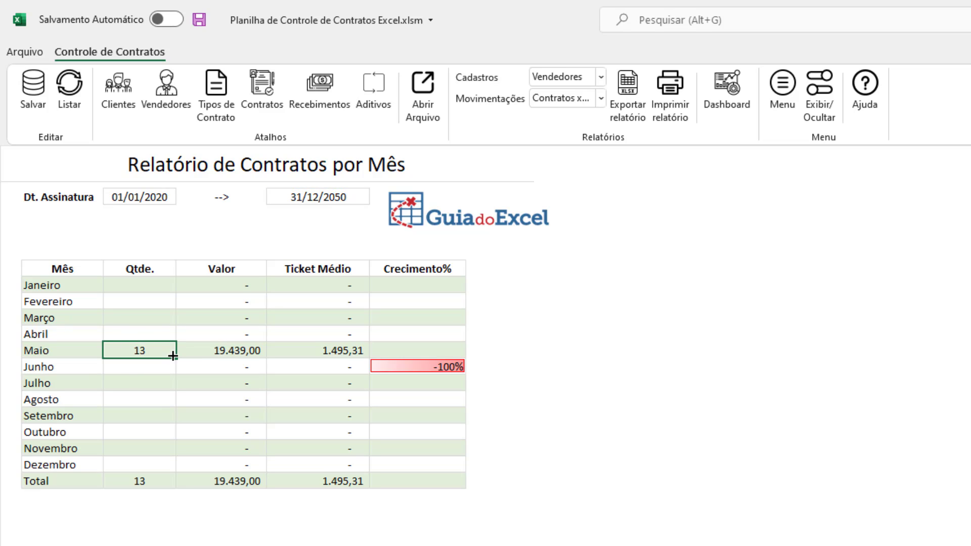
click(236, 351)
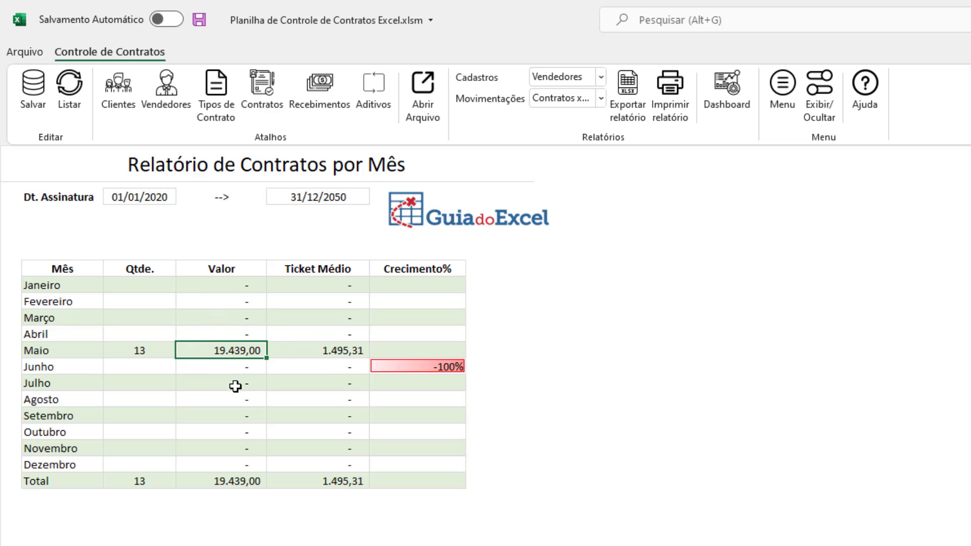
click(337, 354)
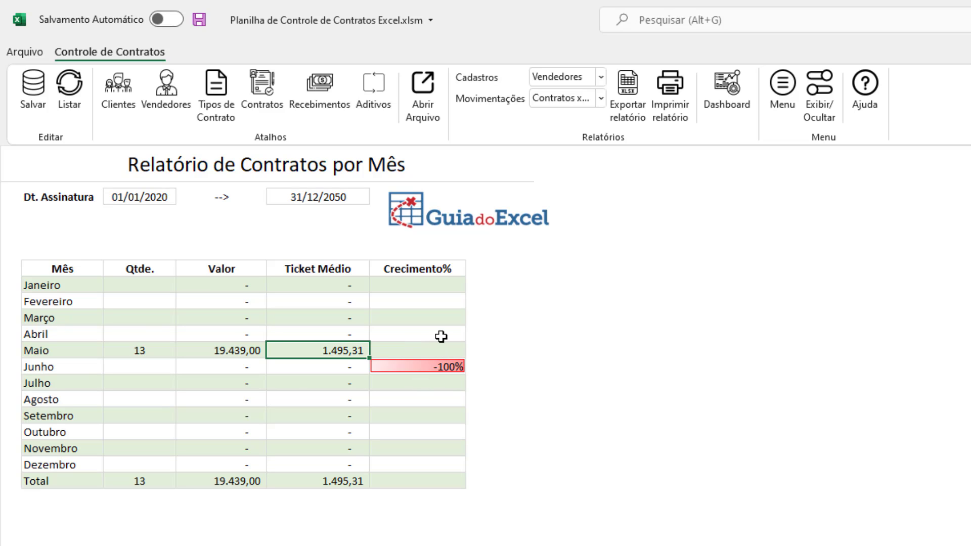
drag(430, 299, 436, 438)
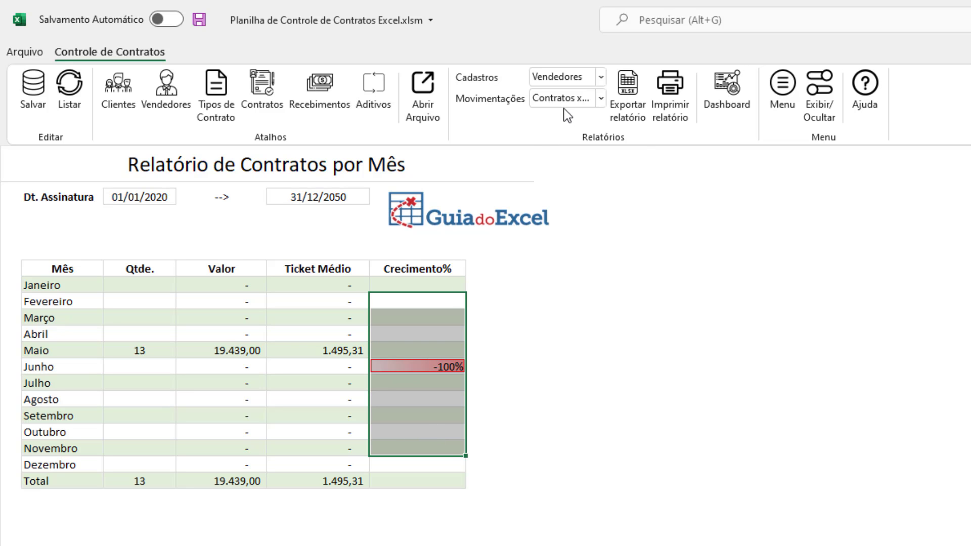
click(601, 98)
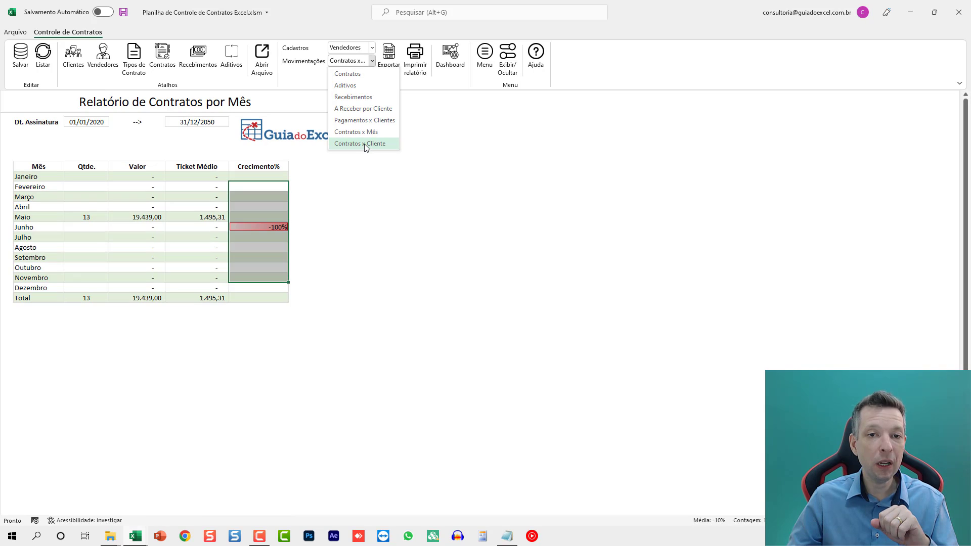
List the Contratos x Cliente report for contract dates 01/01/2020–31/12/2025.
click(365, 145)
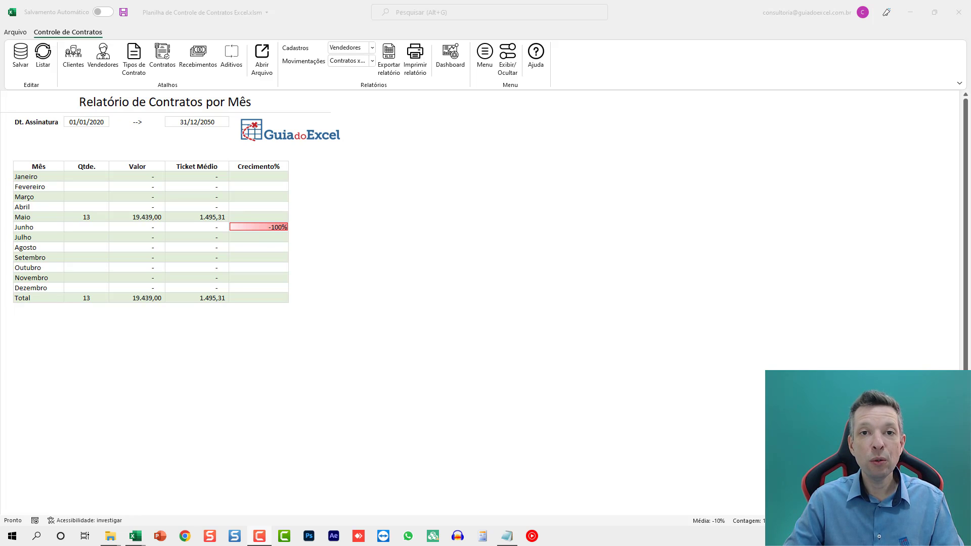
click(353, 70)
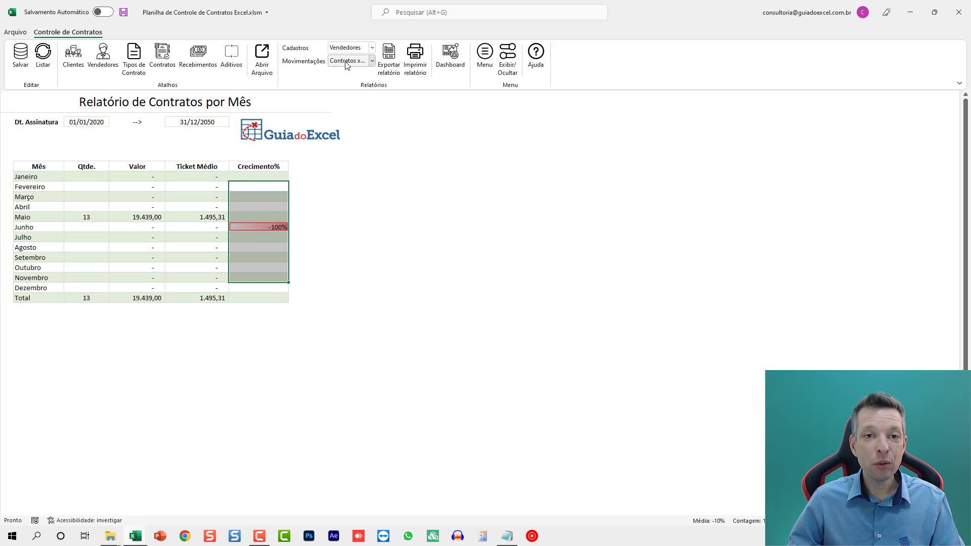
click(347, 65)
click(365, 145)
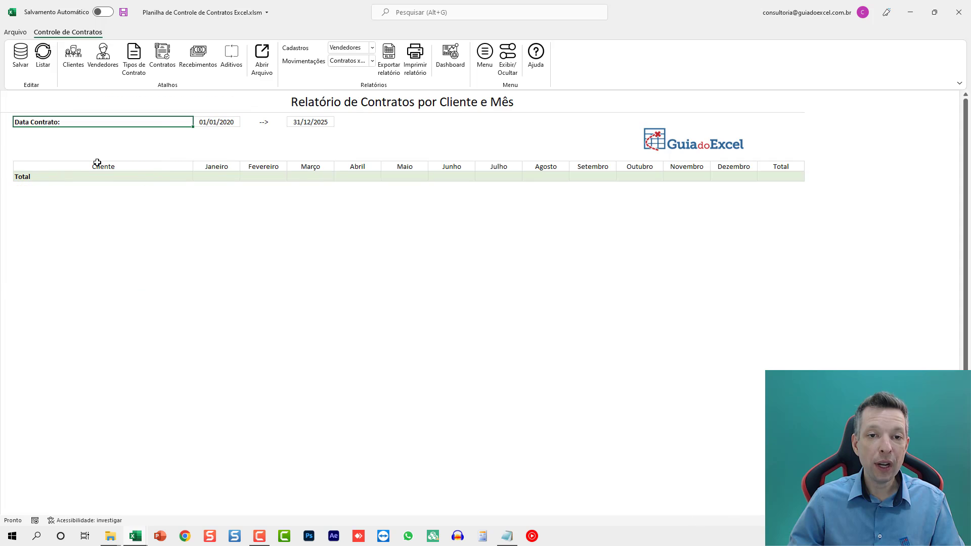
click(212, 120)
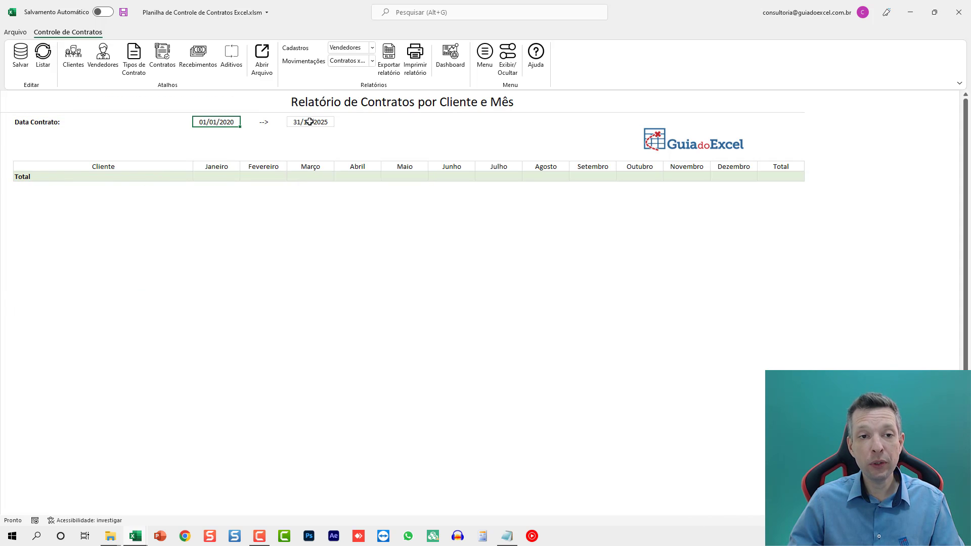
click(309, 121)
click(43, 56)
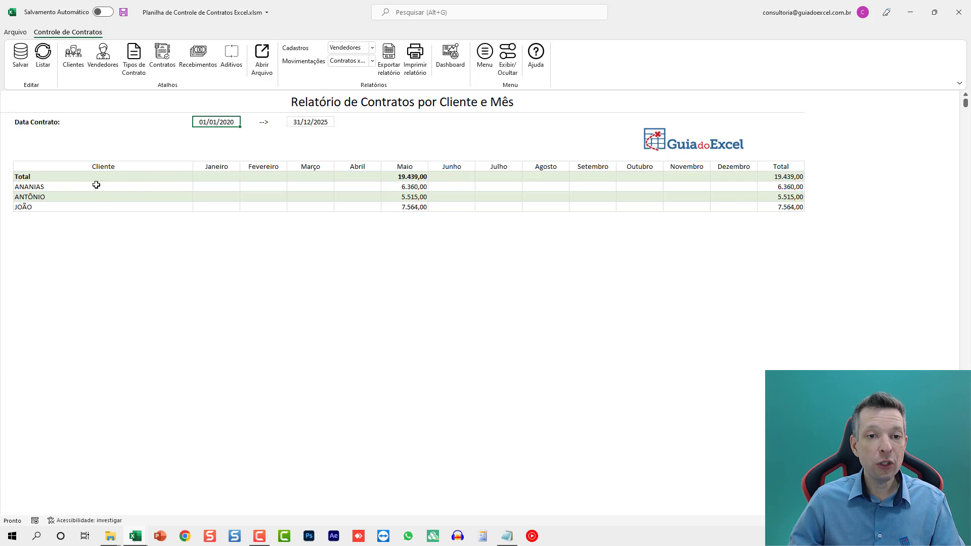
Check the three clients' May values, the 19.439,00 May total, and the Total column.
click(410, 187)
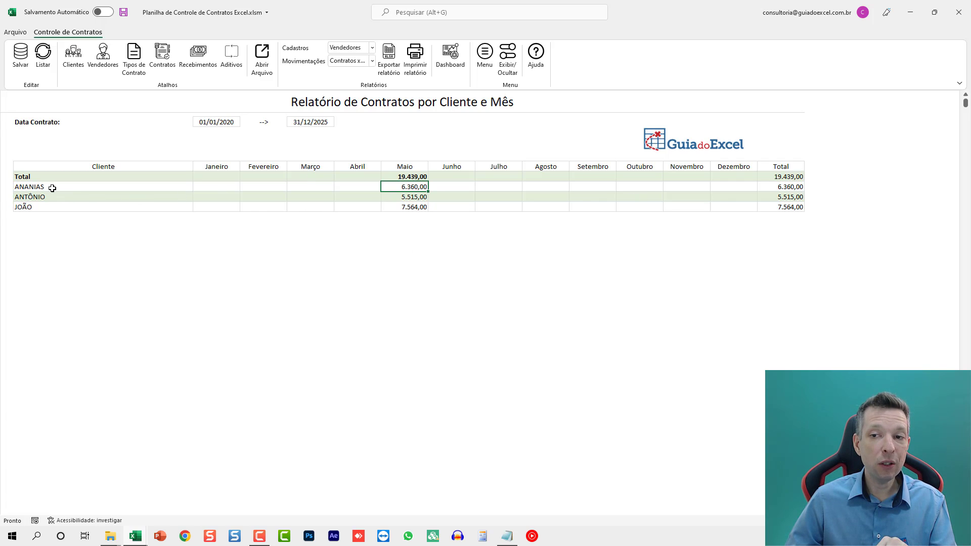
click(50, 188)
click(411, 188)
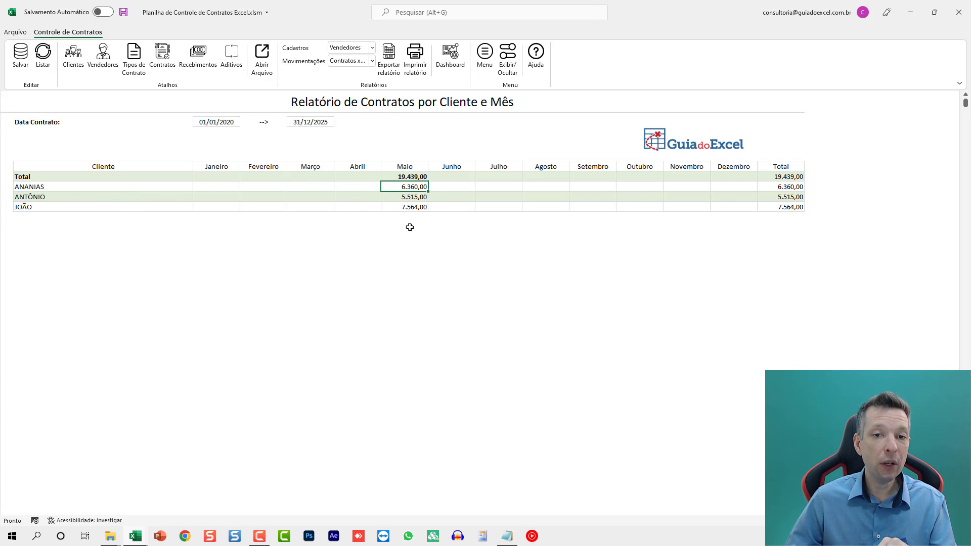
click(399, 199)
click(416, 208)
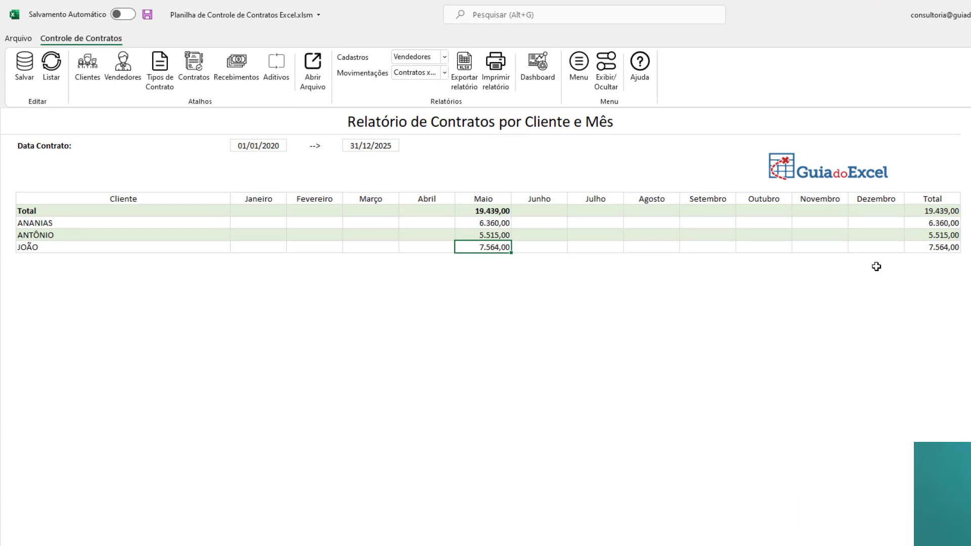
click(500, 209)
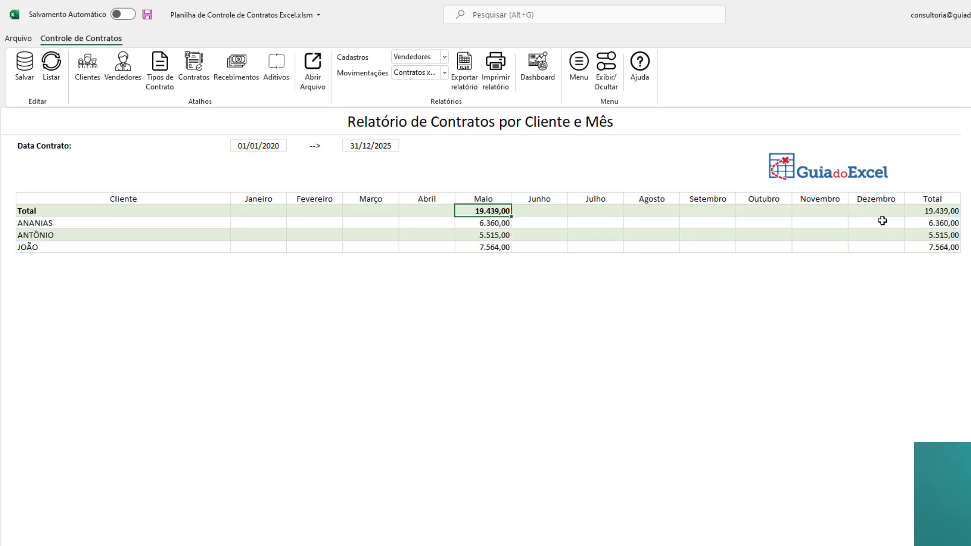
drag(938, 211, 935, 245)
click(930, 234)
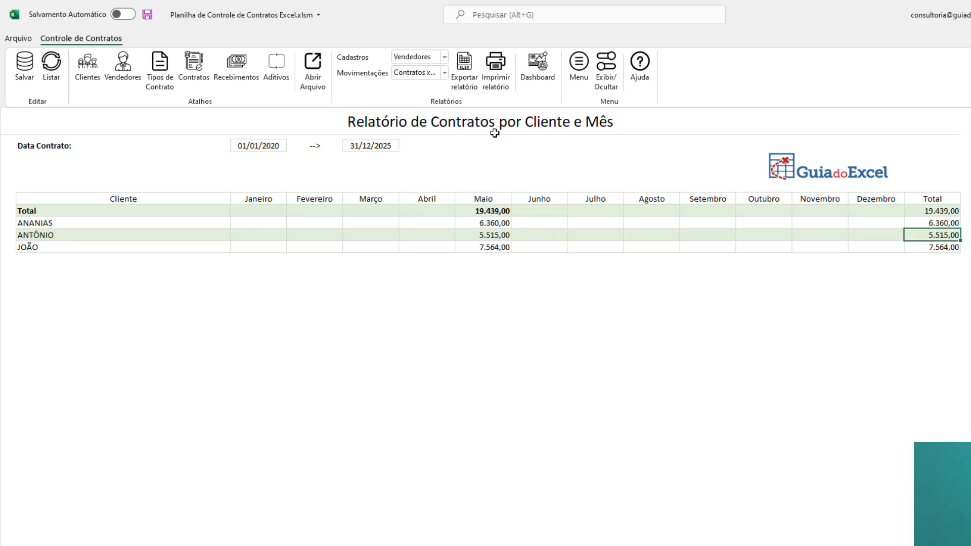
Refresh the Dashboard de Contratos, filter it to April, then clear the month filter to show 49 contracts.
click(537, 77)
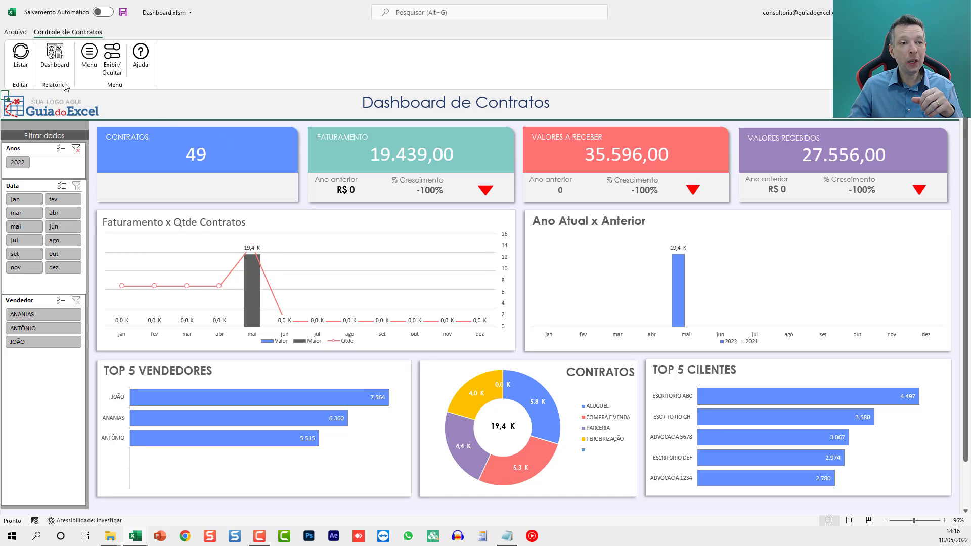
click(28, 64)
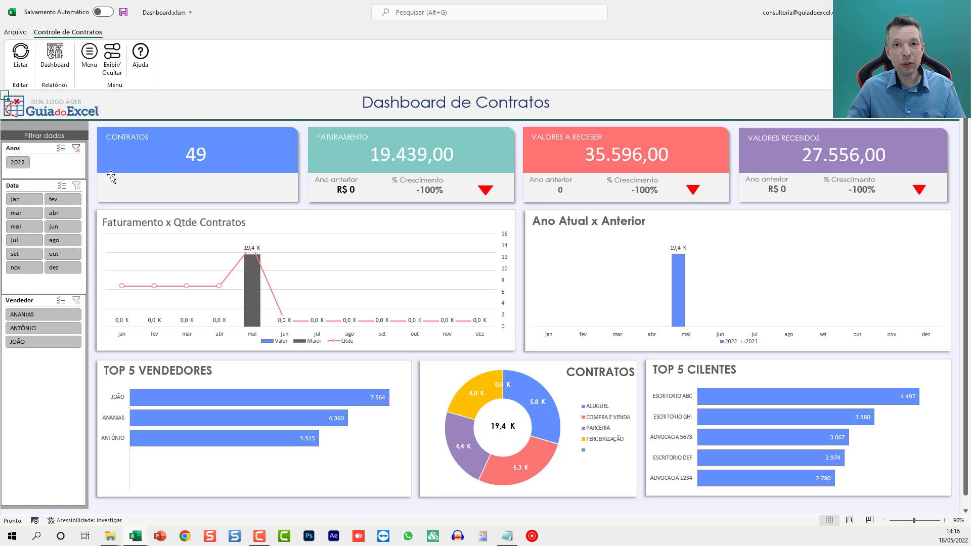
click(58, 213)
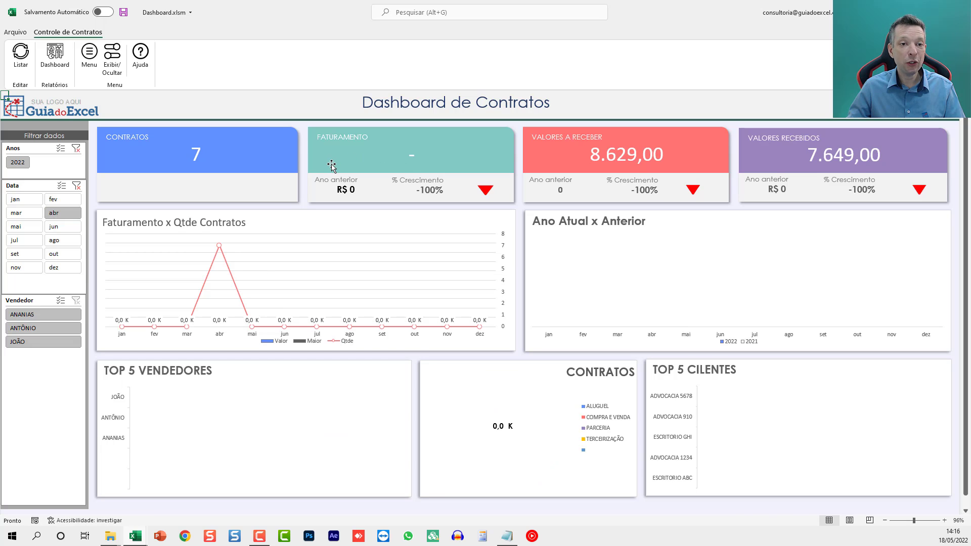
click(76, 187)
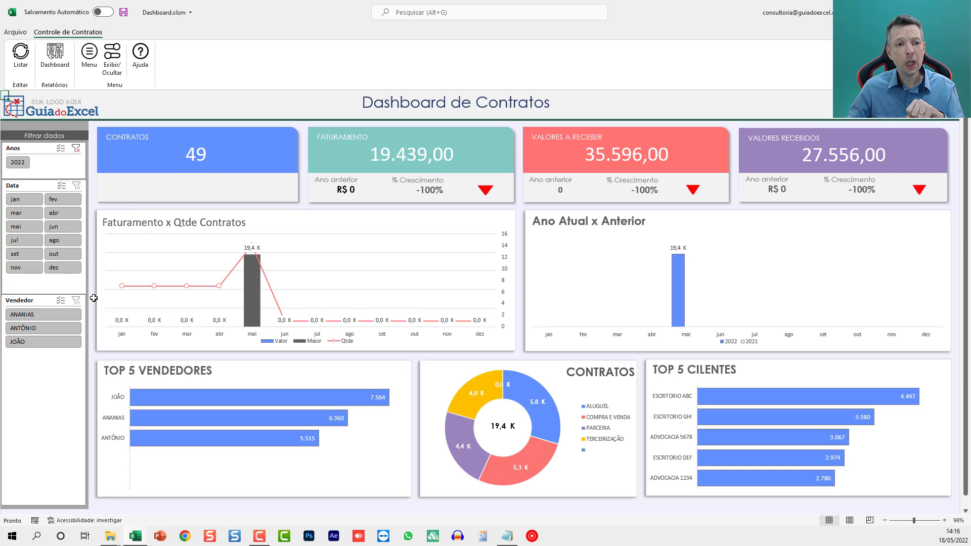
click(40, 316)
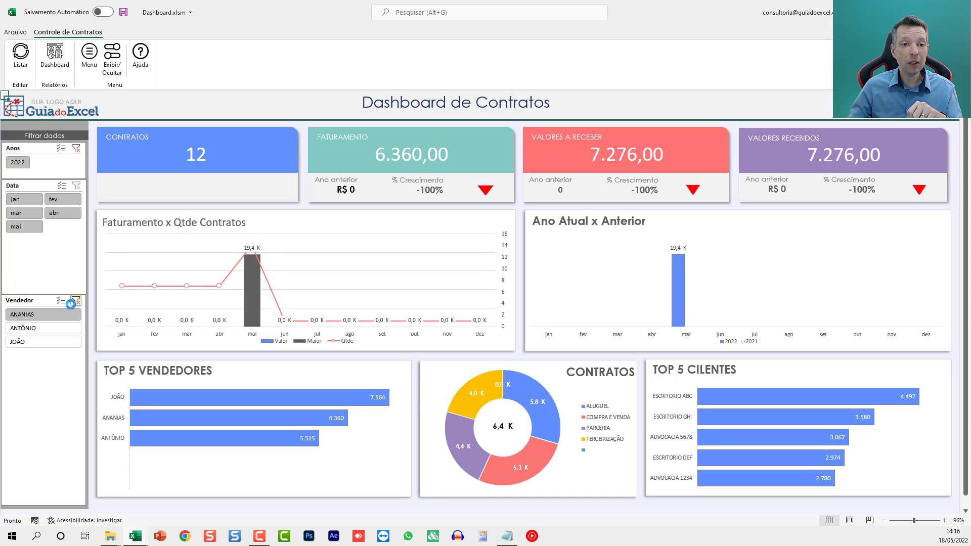
click(75, 301)
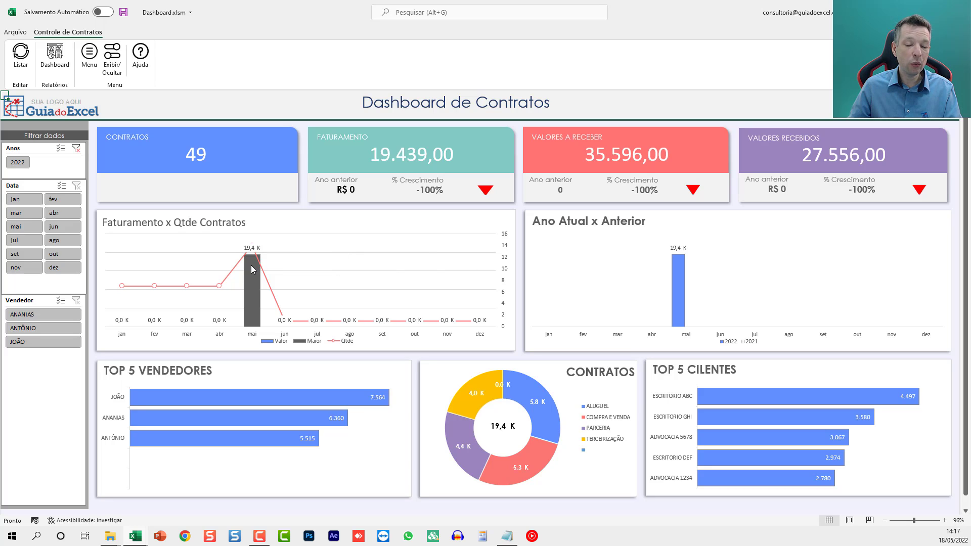
mouse_move(252, 269)
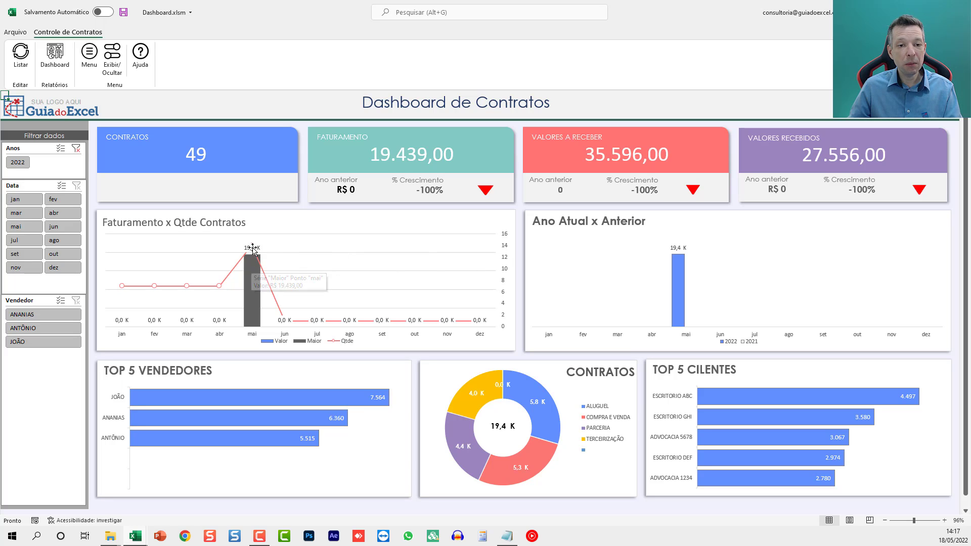